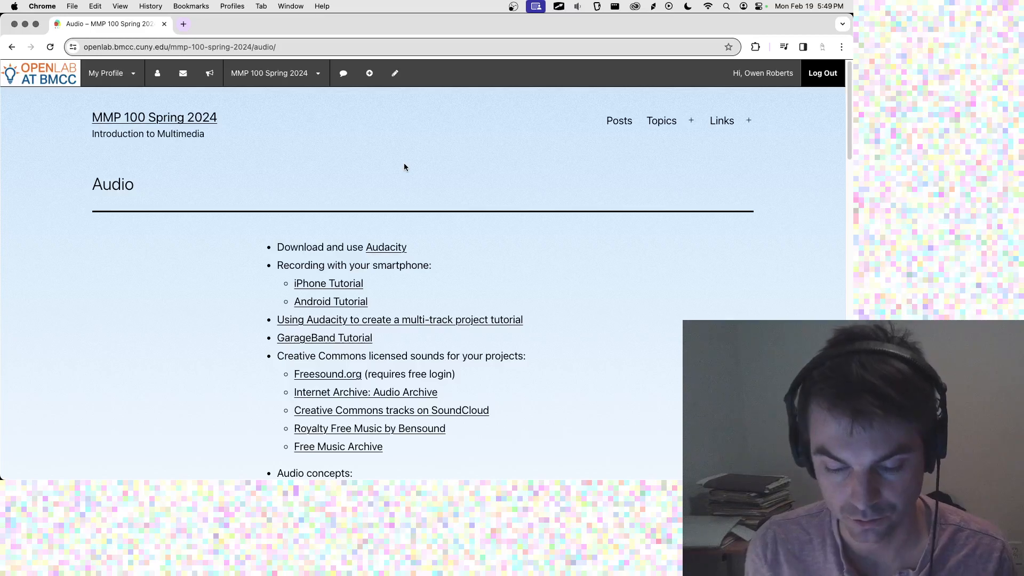
# Switch from the Chrome course page to the Audacity edit_1 project window.
pyautogui.press('super+Tab')
pyautogui.press('super+Tab')
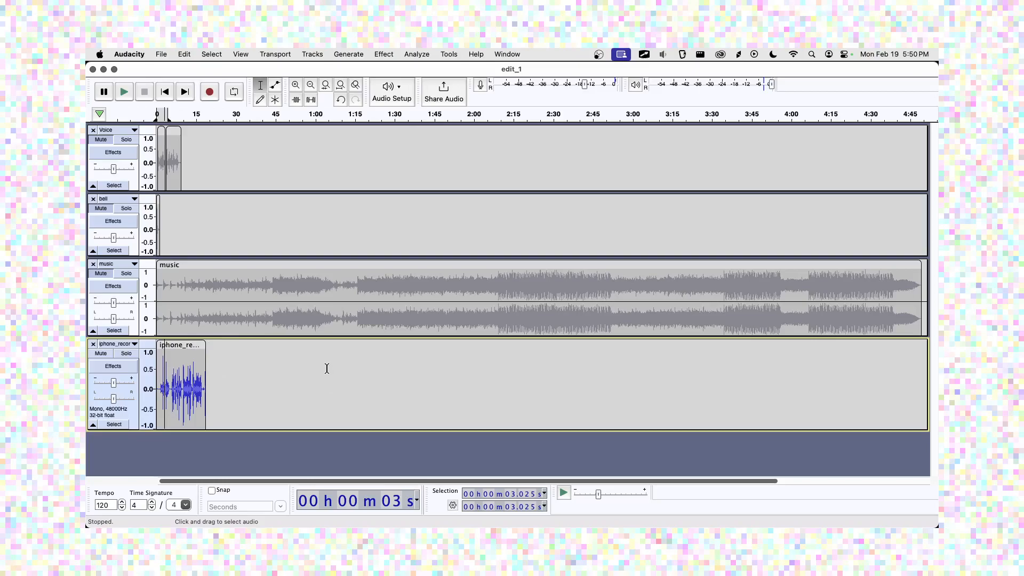
# Delete the iphone_recording track and zoom in three levels on the tracks' opening seconds.
pyautogui.click(93, 344)
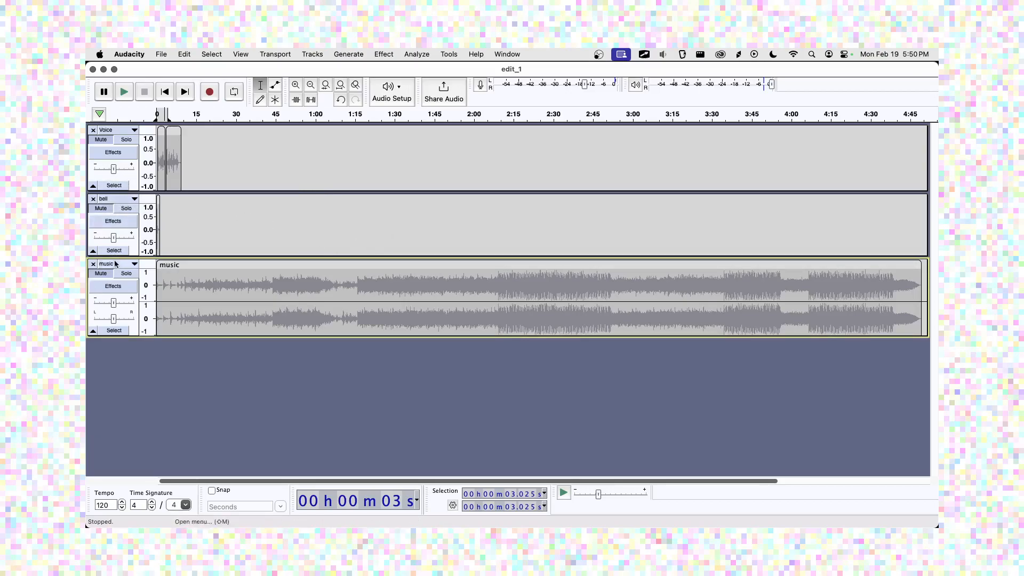
pyautogui.click(297, 85)
pyautogui.click(296, 85)
pyautogui.click(297, 86)
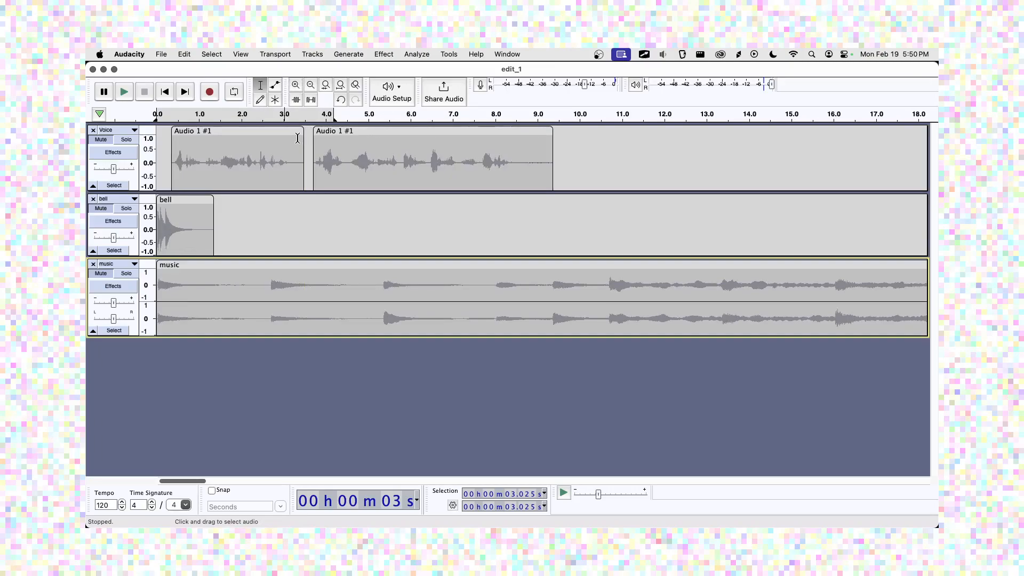
pyautogui.press('super+Tab')
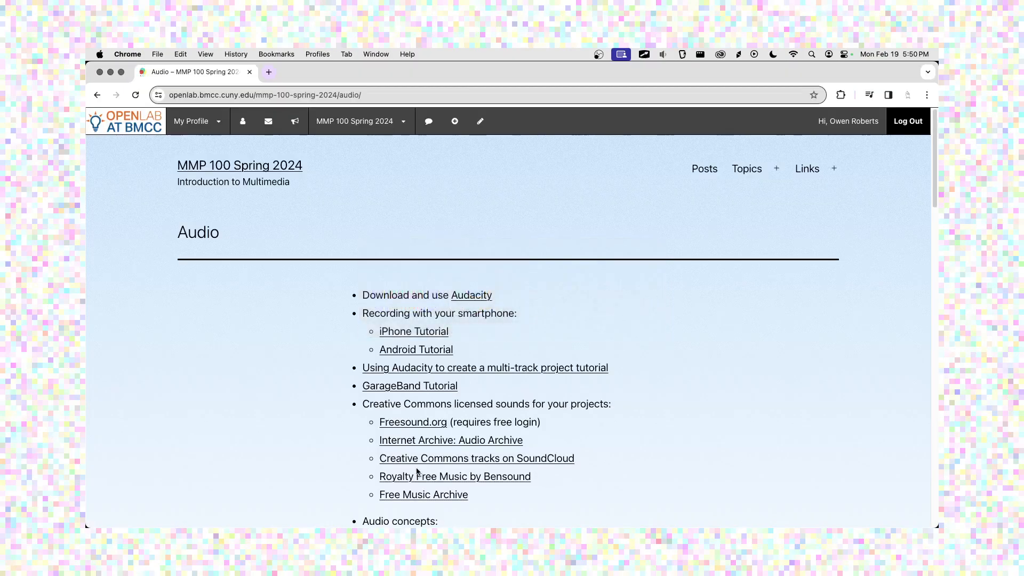
pyautogui.scroll(-20, 416, 468)
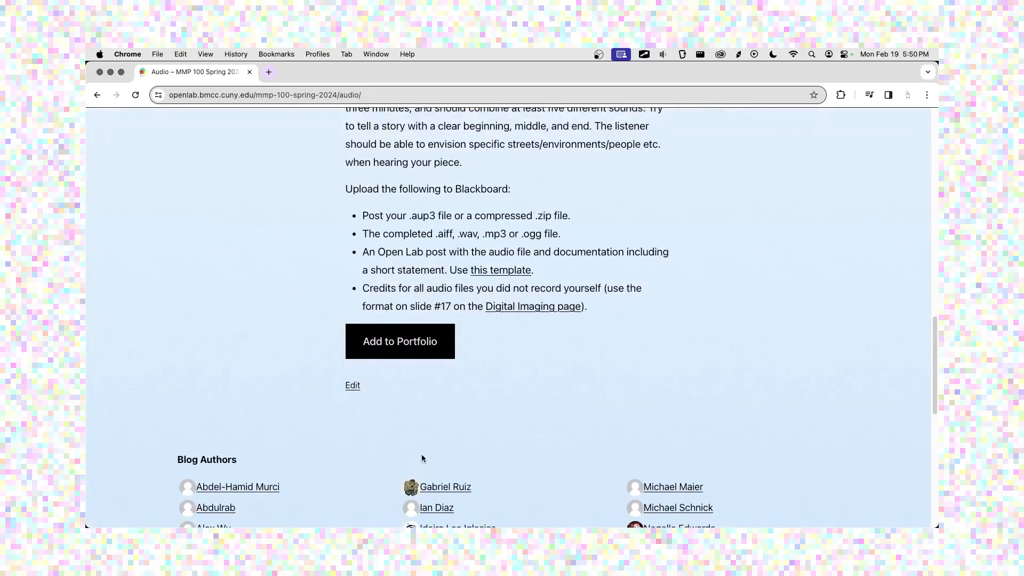
pyautogui.scroll(5, 421, 458)
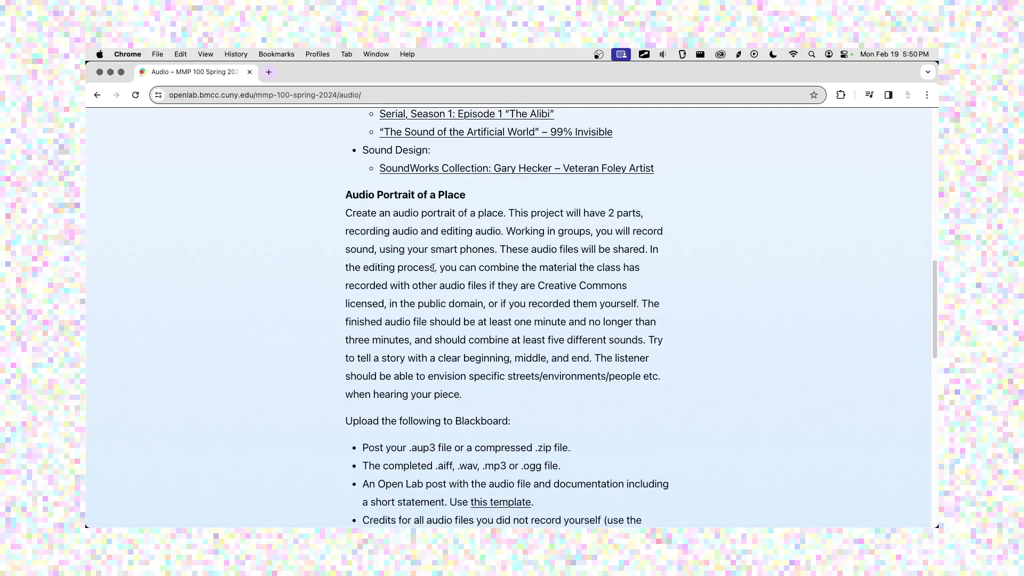
pyautogui.scroll(-3, 433, 268)
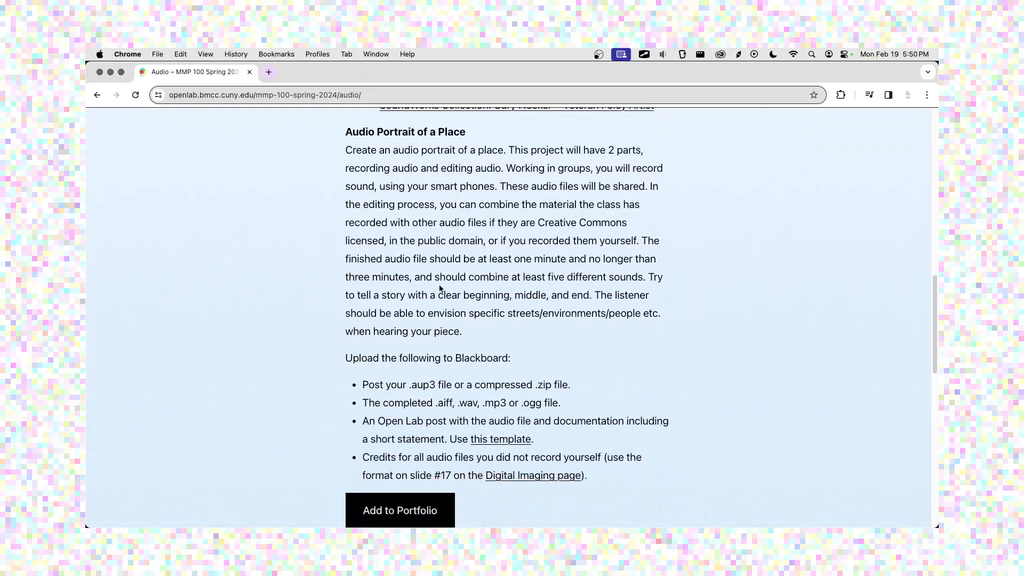
pyautogui.scroll(1, 440, 289)
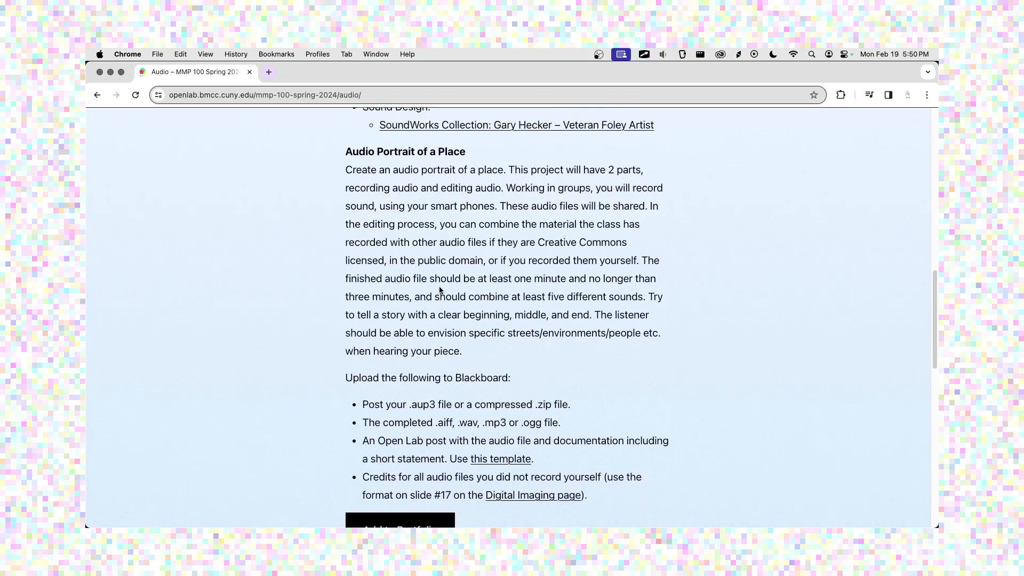
pyautogui.moveTo(587, 283); pyautogui.dragTo(520, 282)
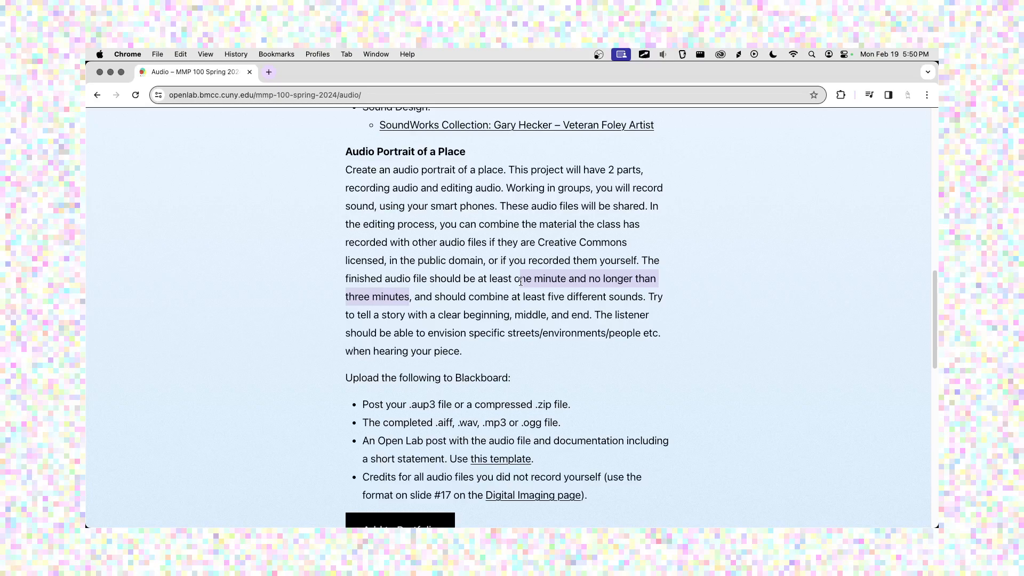
pyautogui.press('super+Tab')
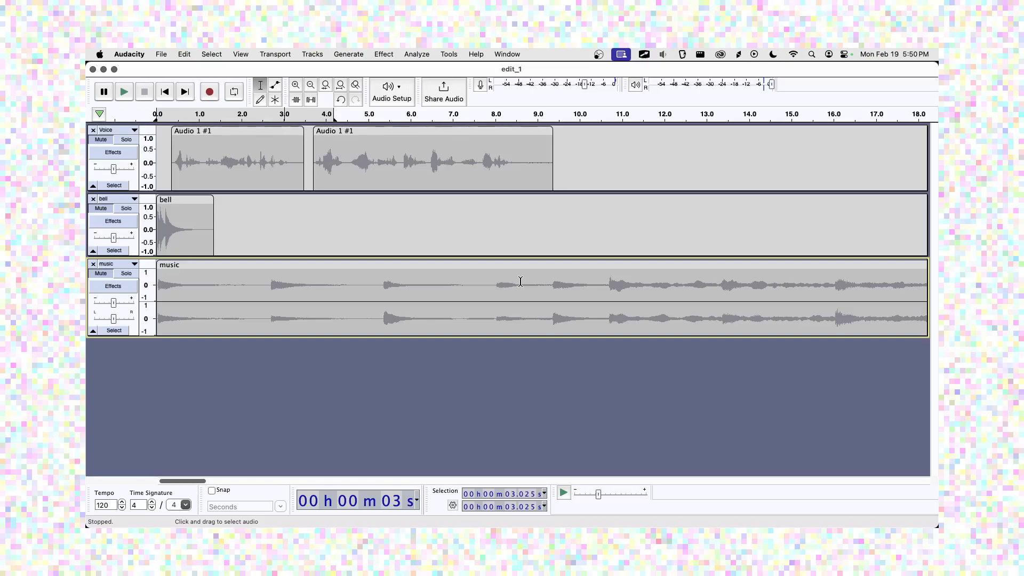
# Unmute the music track and play the project from the start, zoomed to the first minute.
pyautogui.click(108, 275)
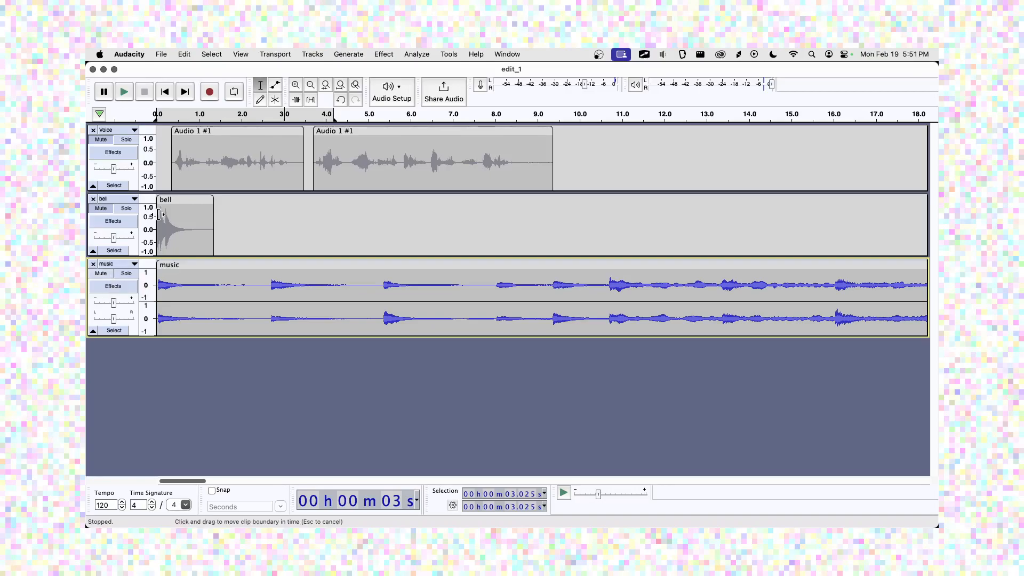
pyautogui.click(341, 87)
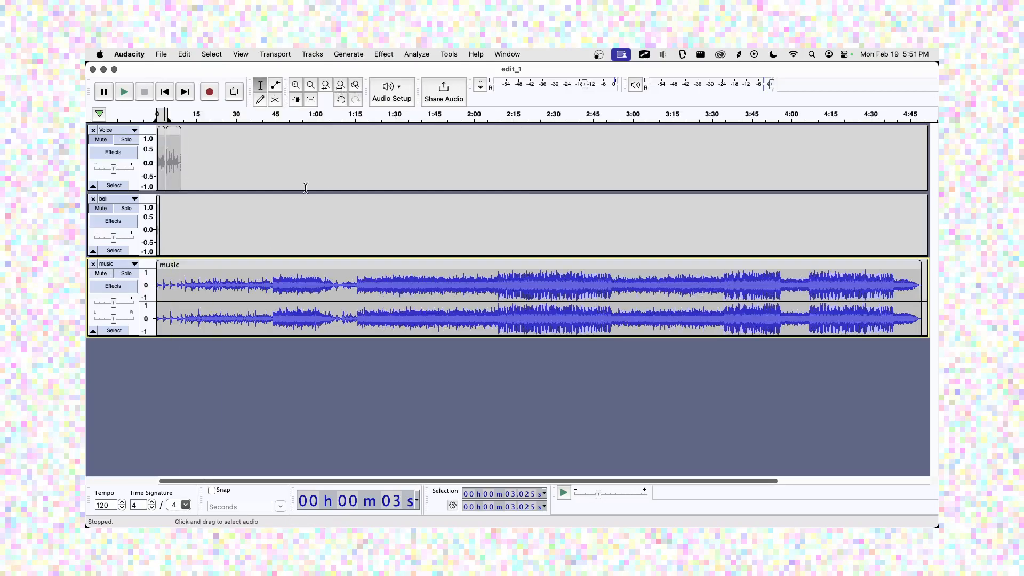
pyautogui.click(295, 90)
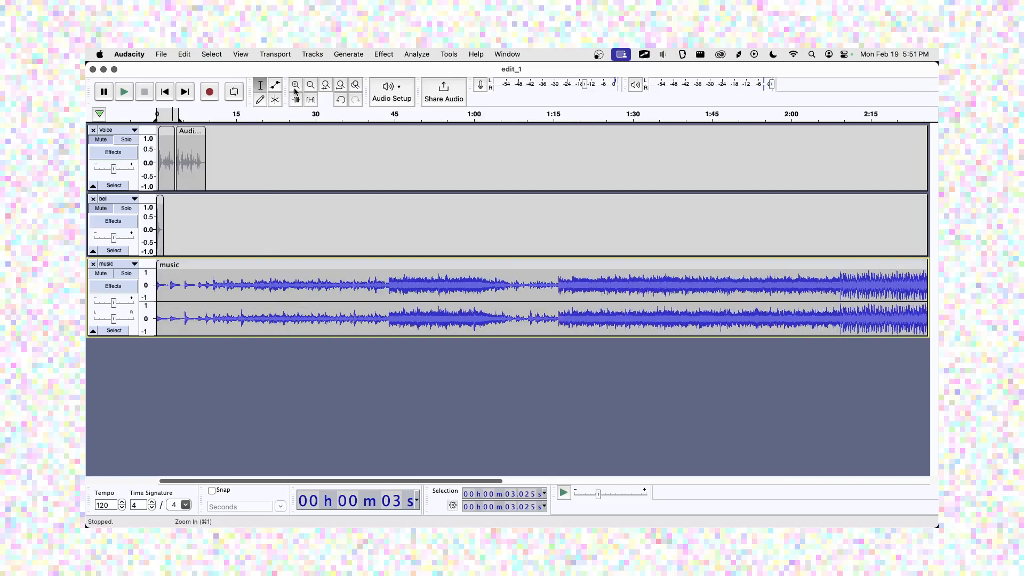
pyautogui.click(296, 90)
pyautogui.click(169, 95)
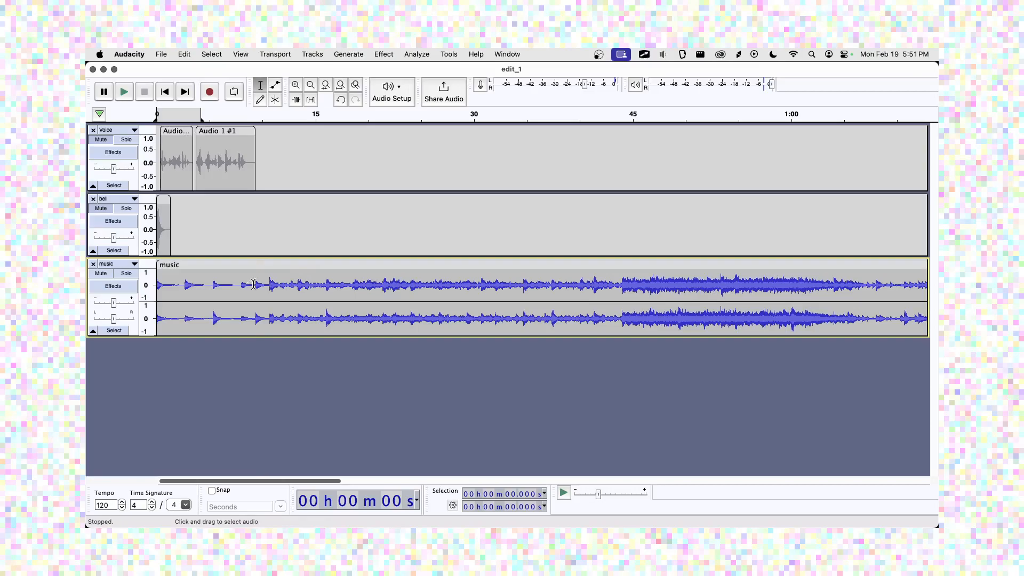
pyautogui.press('space')
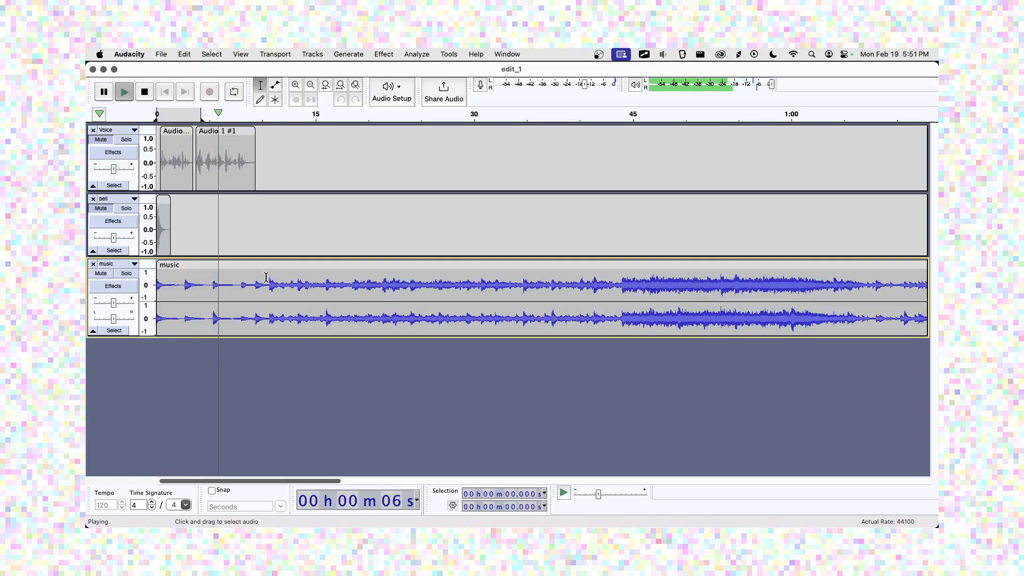
pyautogui.press('space')
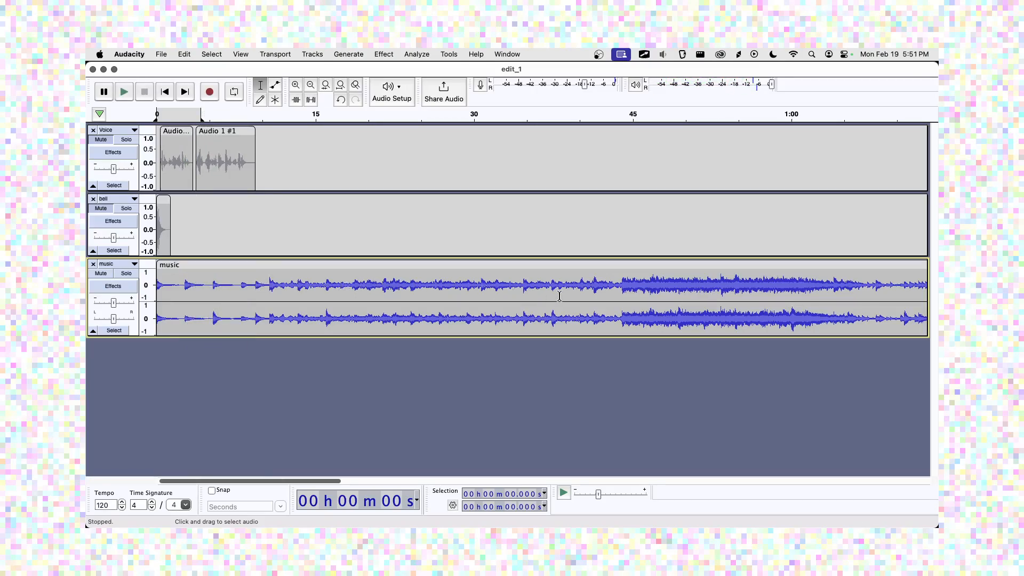
# Delete the music's quiet first 43.66 seconds and make the music track taller.
pyautogui.click(619, 288)
pyautogui.press('space')
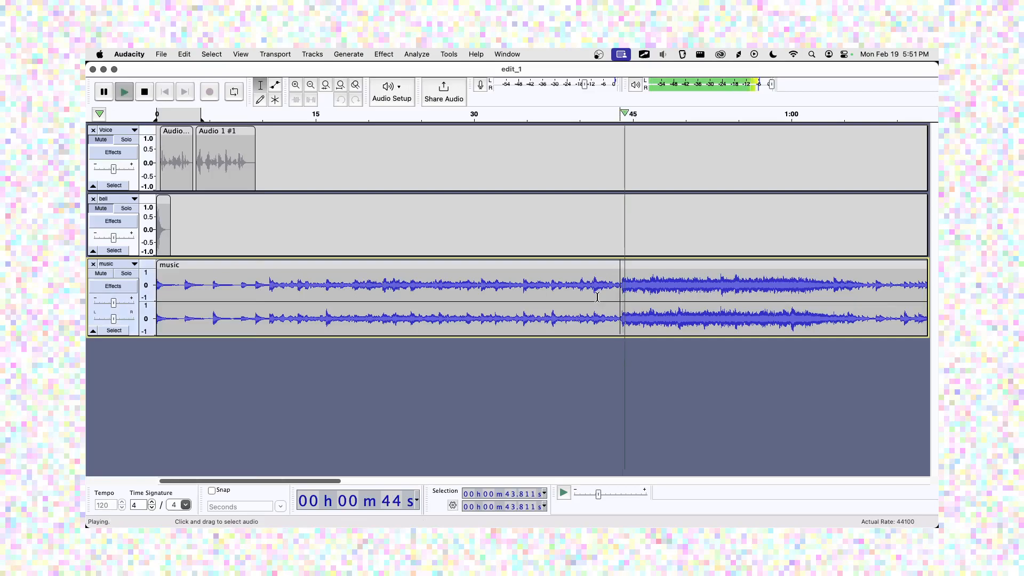
pyautogui.press('space')
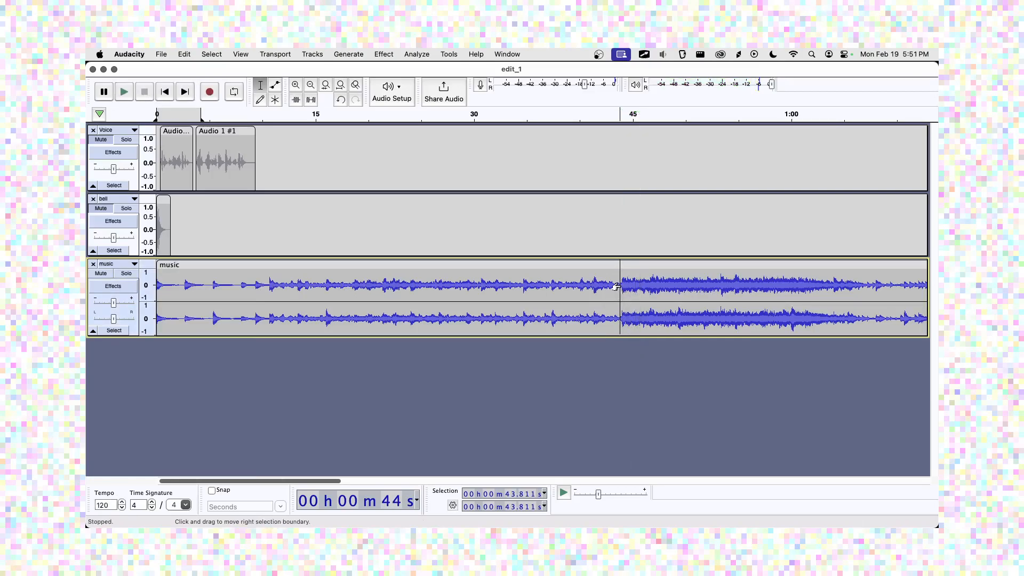
pyautogui.click(618, 291)
pyautogui.moveTo(615, 295); pyautogui.dragTo(149, 328)
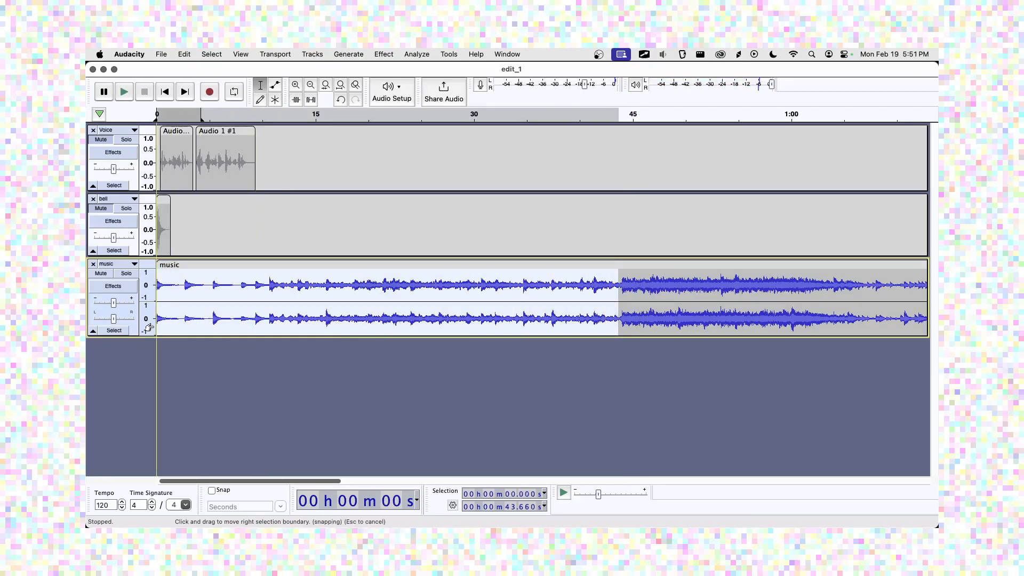
pyautogui.press('Delete')
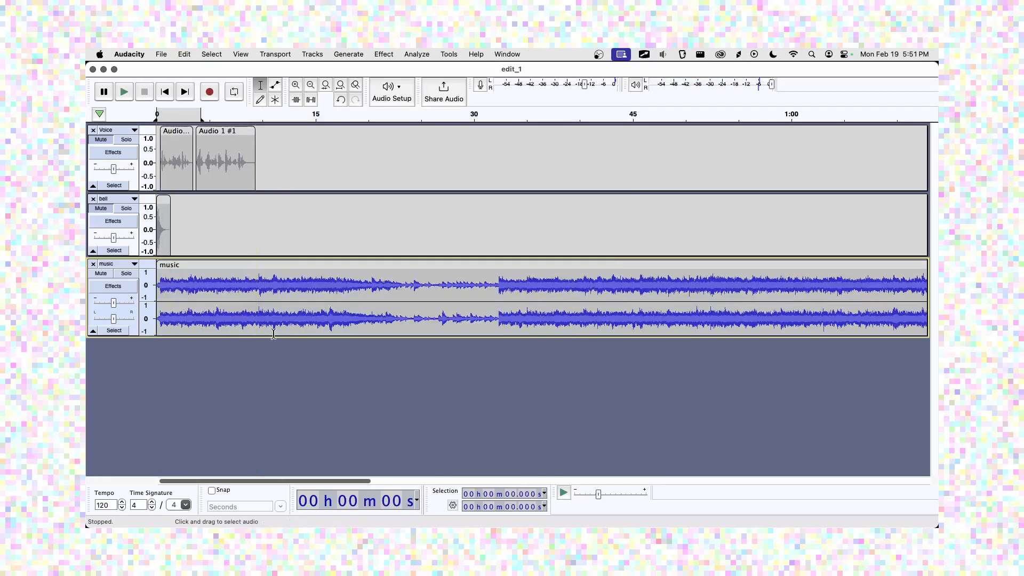
pyautogui.click(308, 334)
pyautogui.moveTo(307, 337); pyautogui.dragTo(307, 383)
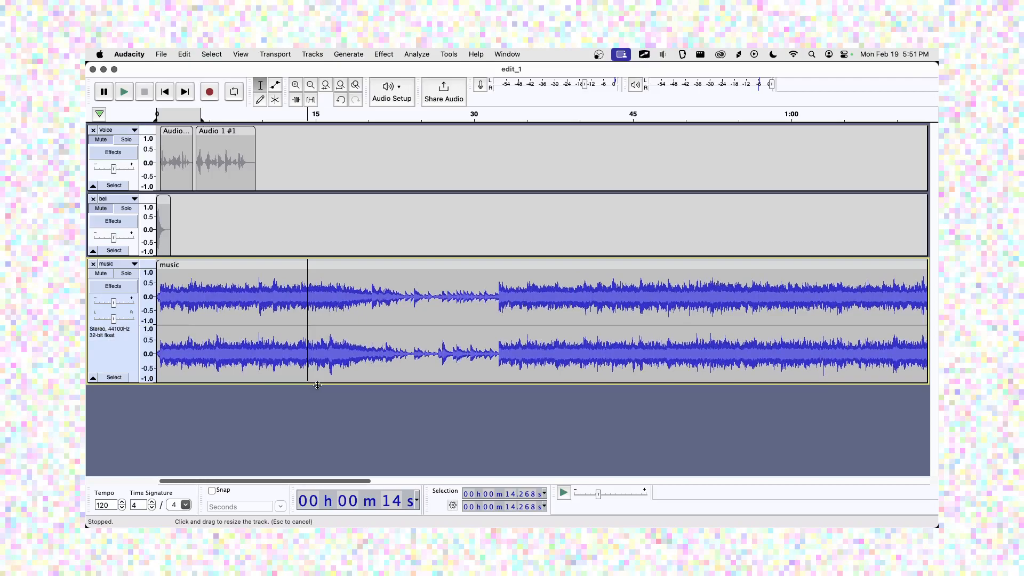
# Zoom in on the first half second and nudge the music clip to about 0.02 s, previewing the timing.
pyautogui.click(295, 91)
pyautogui.click(295, 91)
pyautogui.click(295, 91)
pyautogui.click(294, 91)
pyautogui.click(294, 91)
pyautogui.click(165, 92)
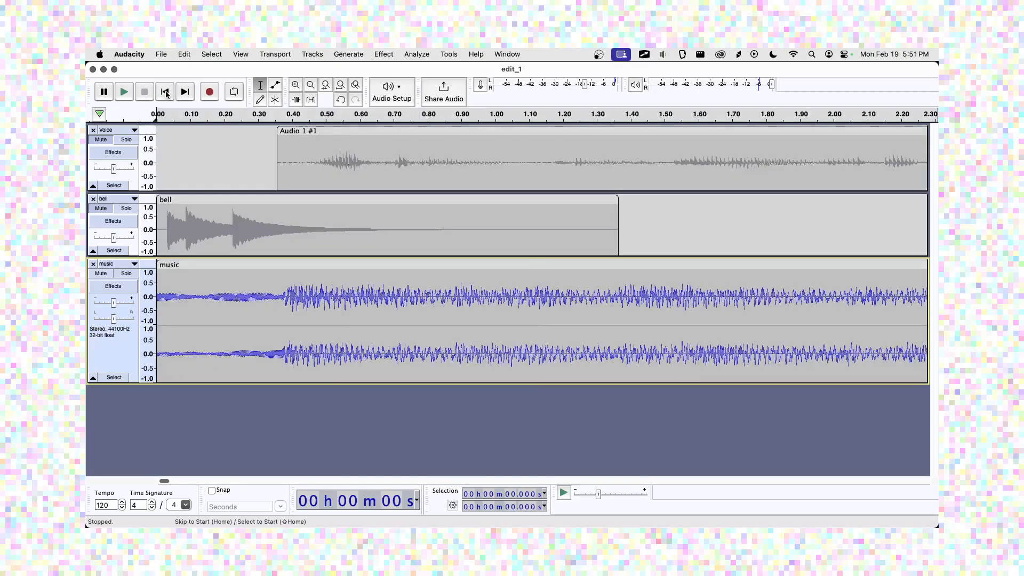
pyautogui.click(296, 91)
pyautogui.click(296, 90)
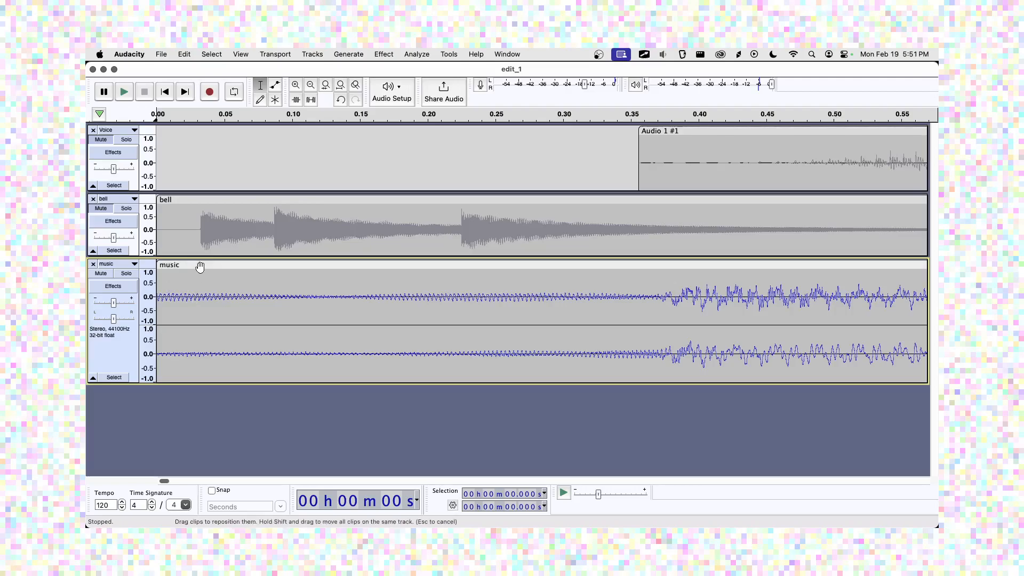
pyautogui.moveTo(200, 267); pyautogui.dragTo(230, 269)
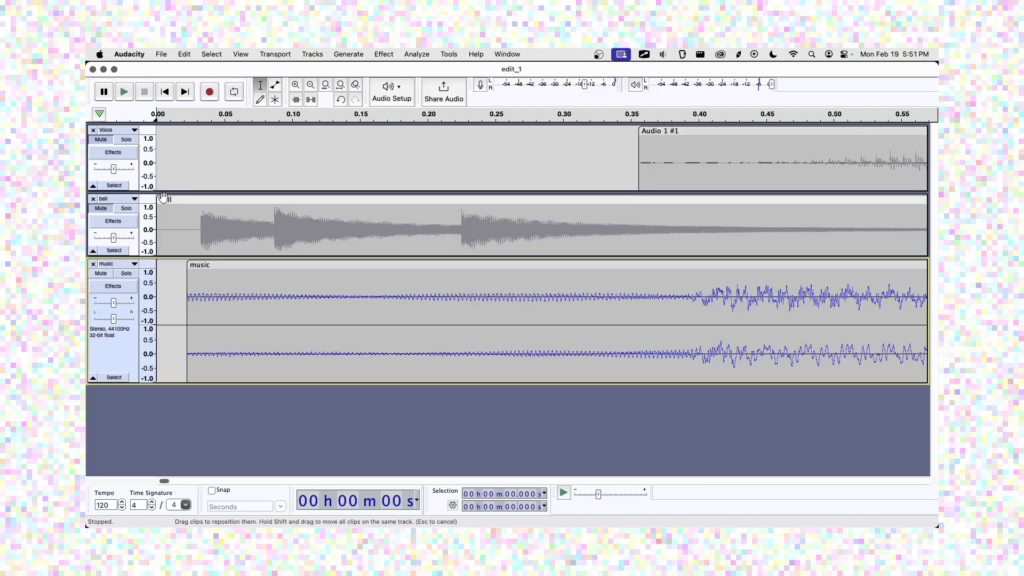
pyautogui.click(124, 93)
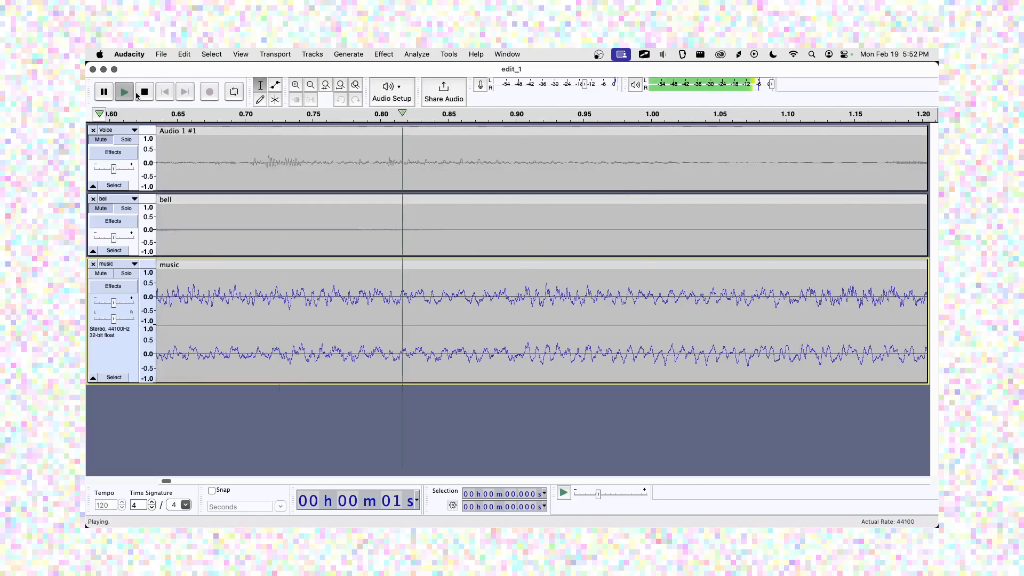
pyautogui.click(144, 92)
pyautogui.click(165, 97)
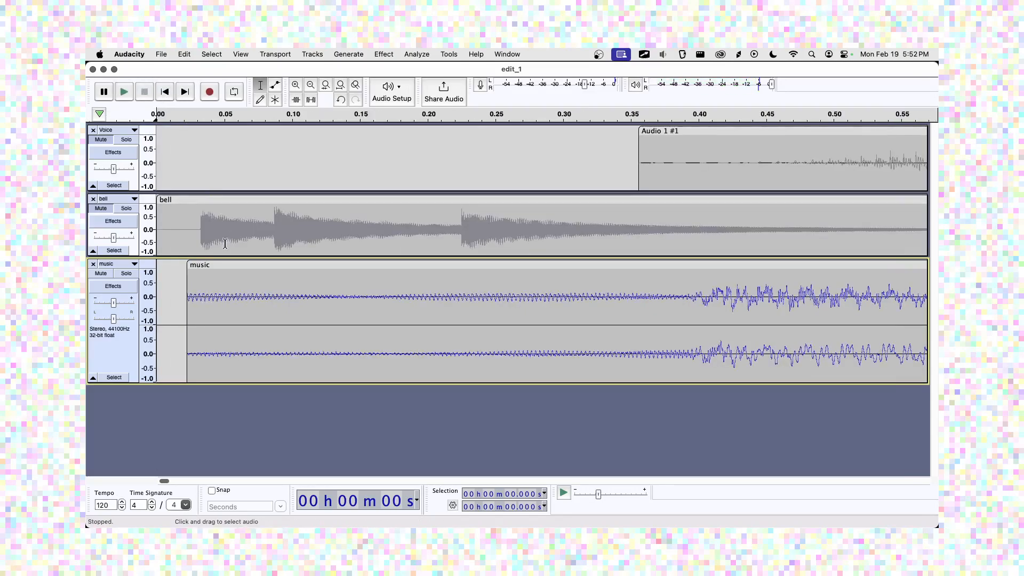
# Move the music clip to the very start of the timeline and select its first 0.375 s.
pyautogui.moveTo(233, 265); pyautogui.dragTo(616, 271)
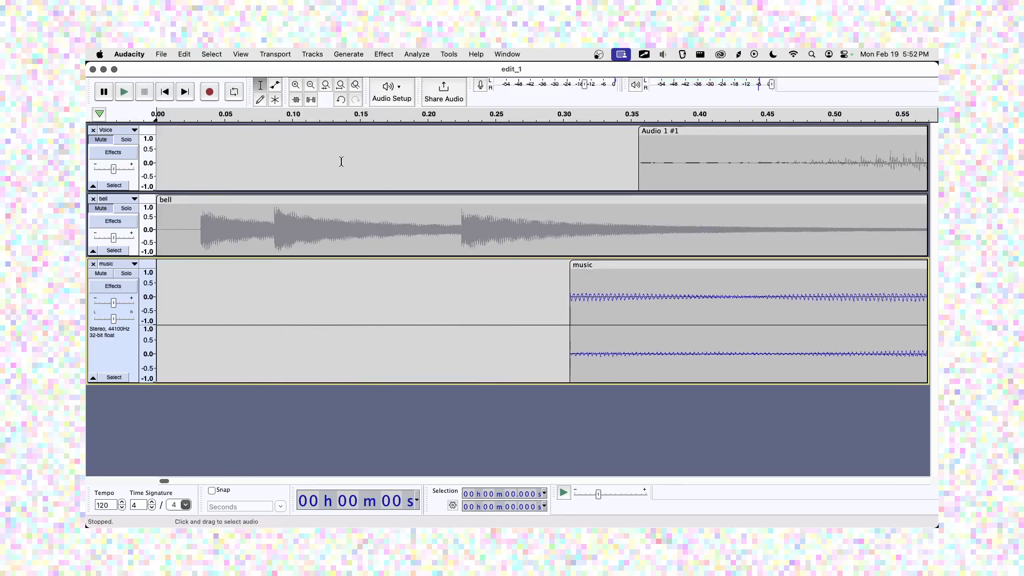
pyautogui.click(340, 85)
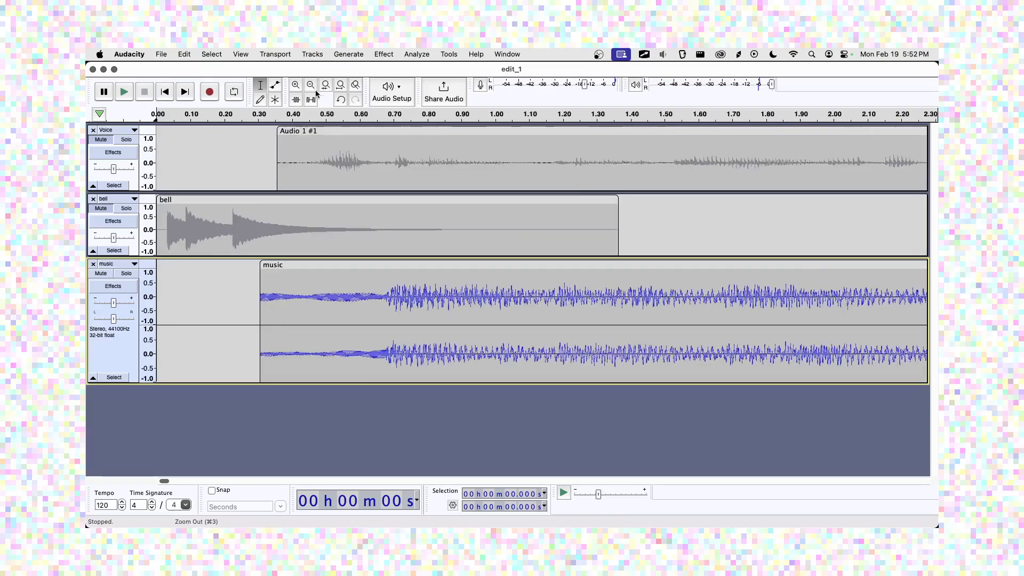
pyautogui.moveTo(288, 266); pyautogui.dragTo(351, 266)
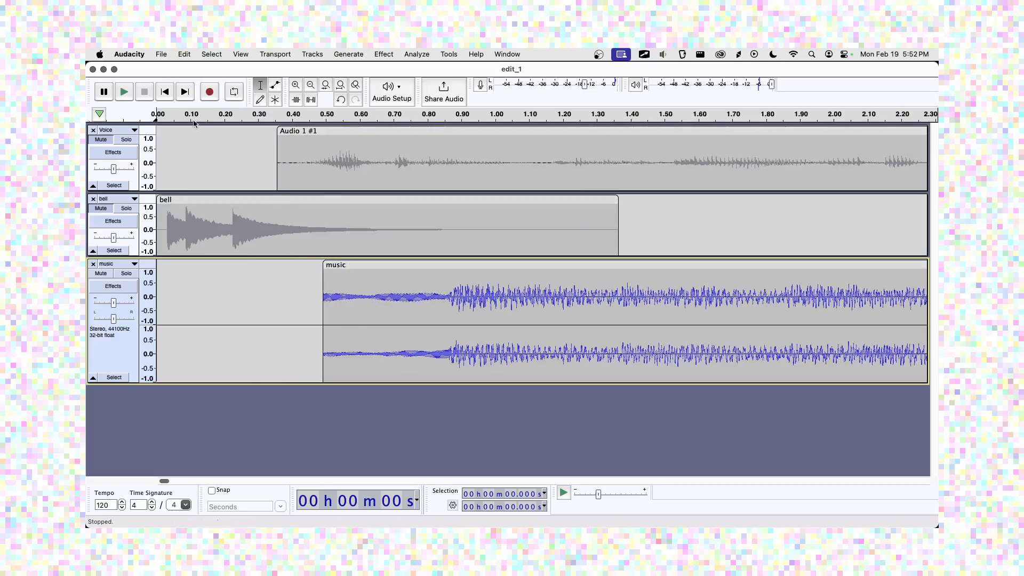
pyautogui.click(123, 92)
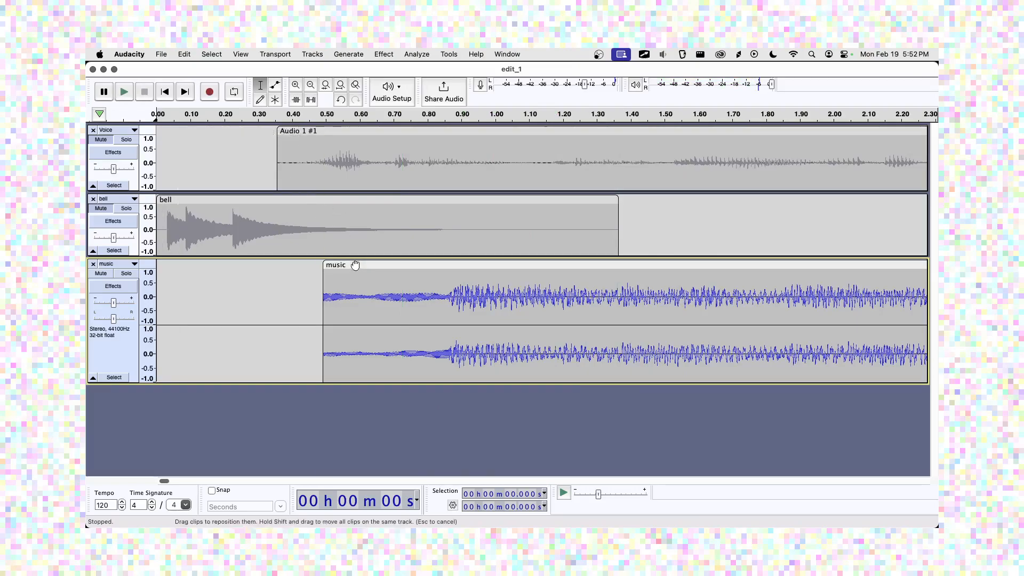
pyautogui.moveTo(351, 266); pyautogui.dragTo(205, 253)
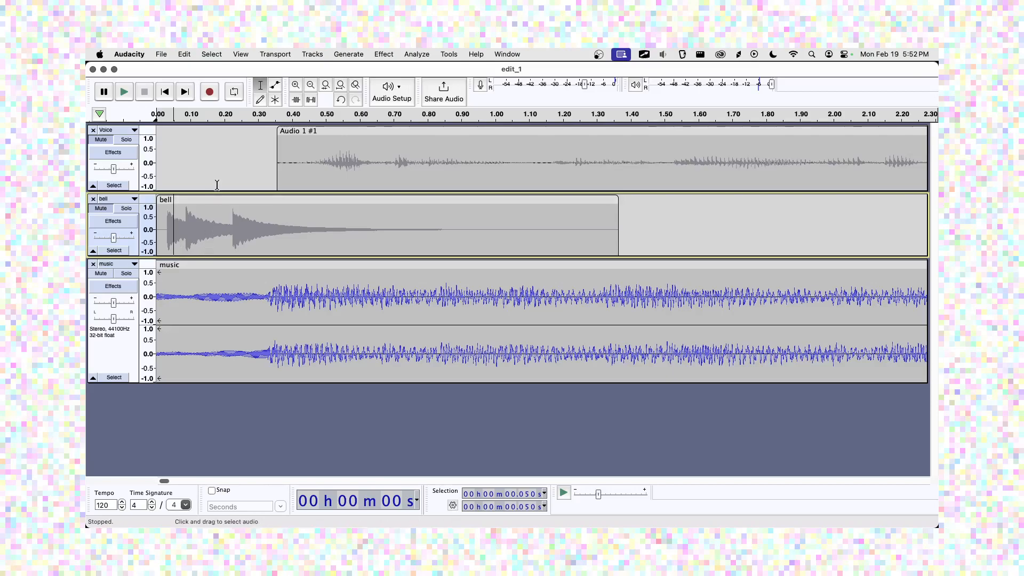
pyautogui.press('super+z')
pyautogui.moveTo(349, 265); pyautogui.dragTo(184, 253)
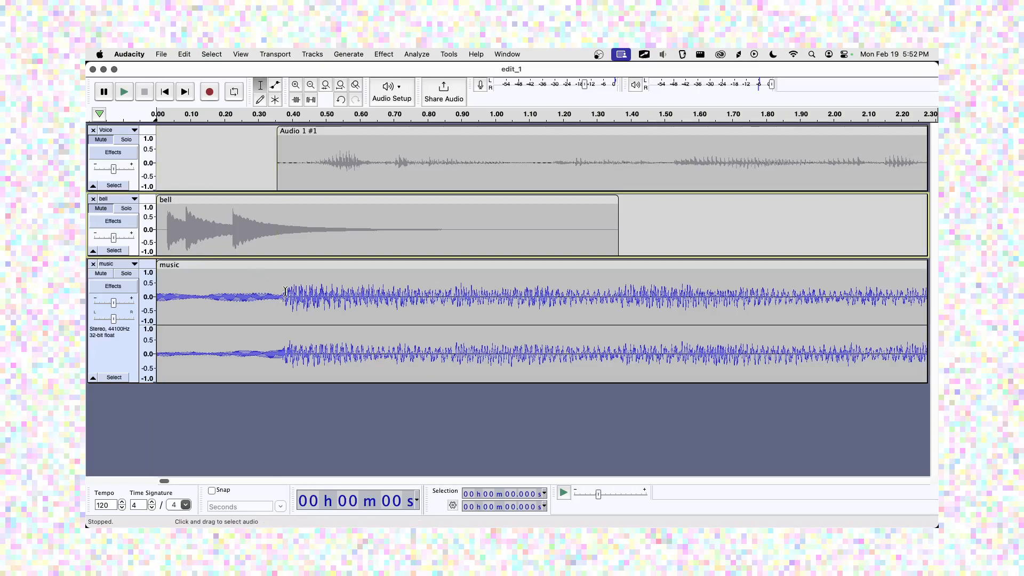
pyautogui.moveTo(285, 297); pyautogui.dragTo(158, 298)
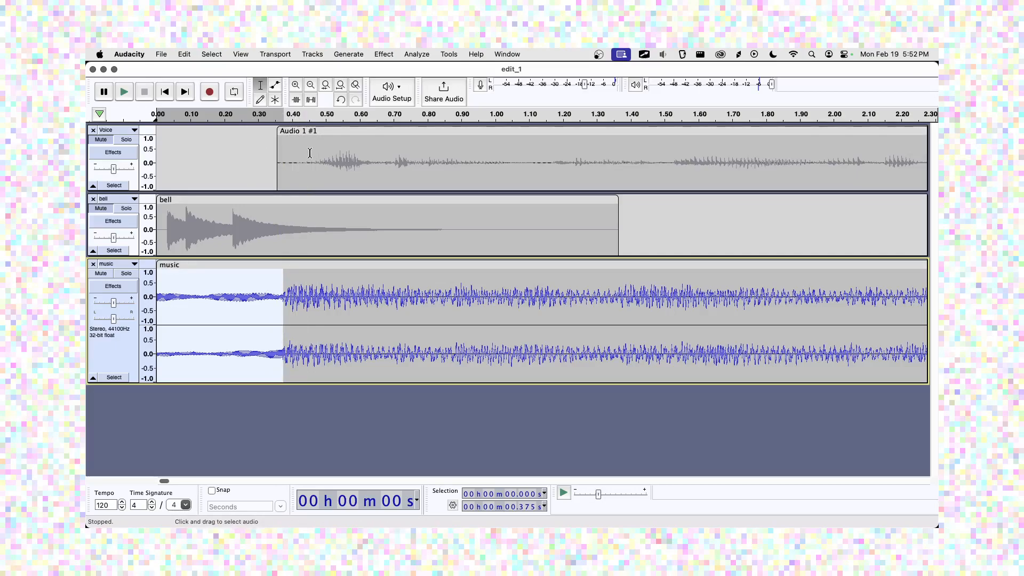
# Apply Effect > Fading > Fade In to the selected 0.375 s of music and preview the mix.
pyautogui.click(383, 55)
pyautogui.moveTo(404, 137)
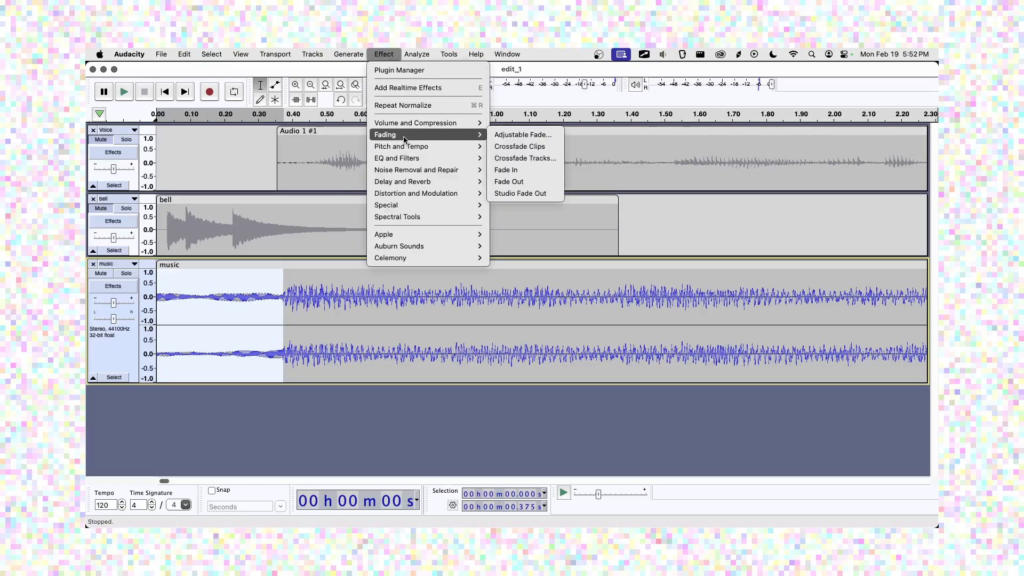
pyautogui.click(527, 171)
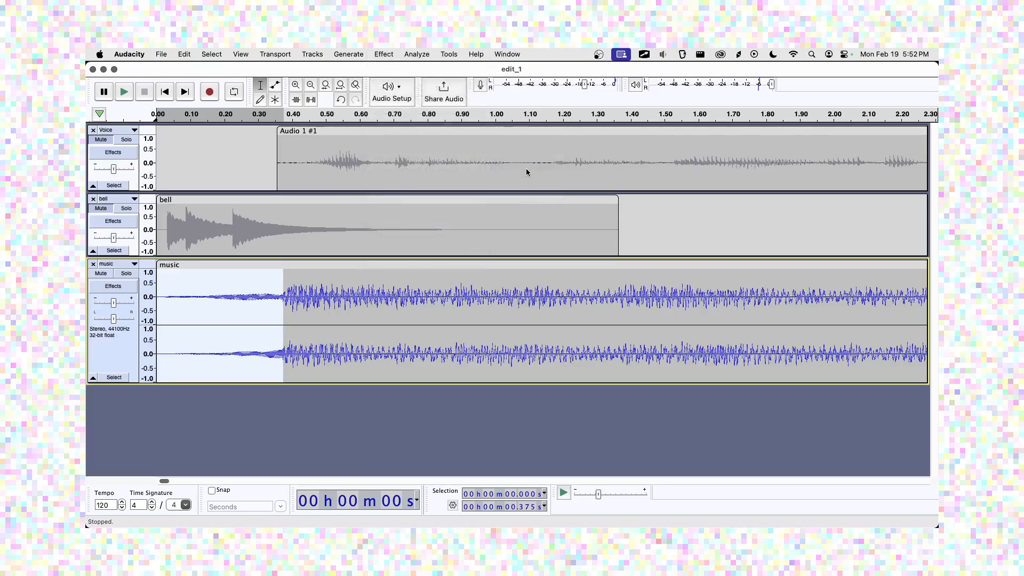
pyautogui.click(163, 94)
pyautogui.click(127, 92)
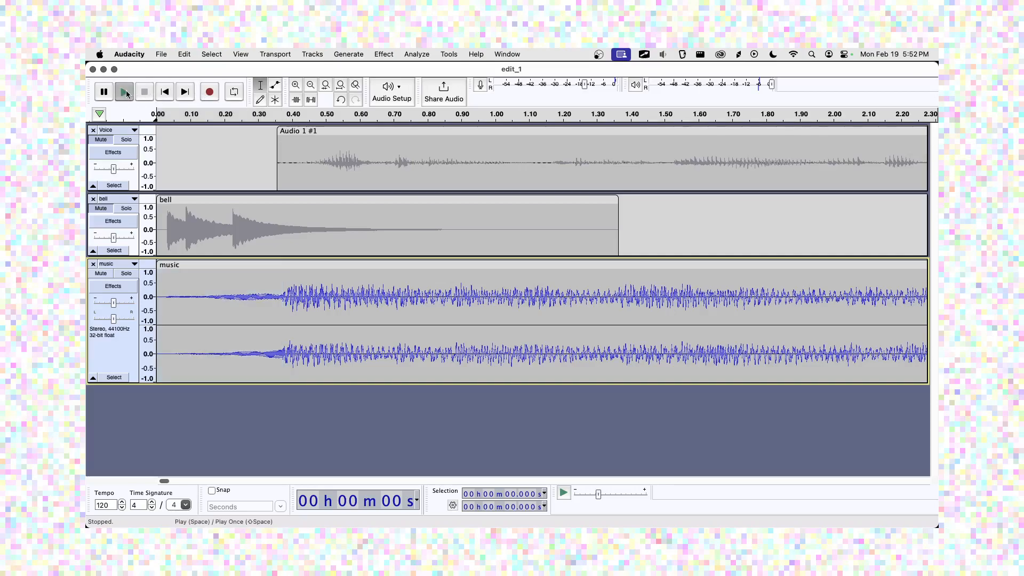
pyautogui.click(144, 98)
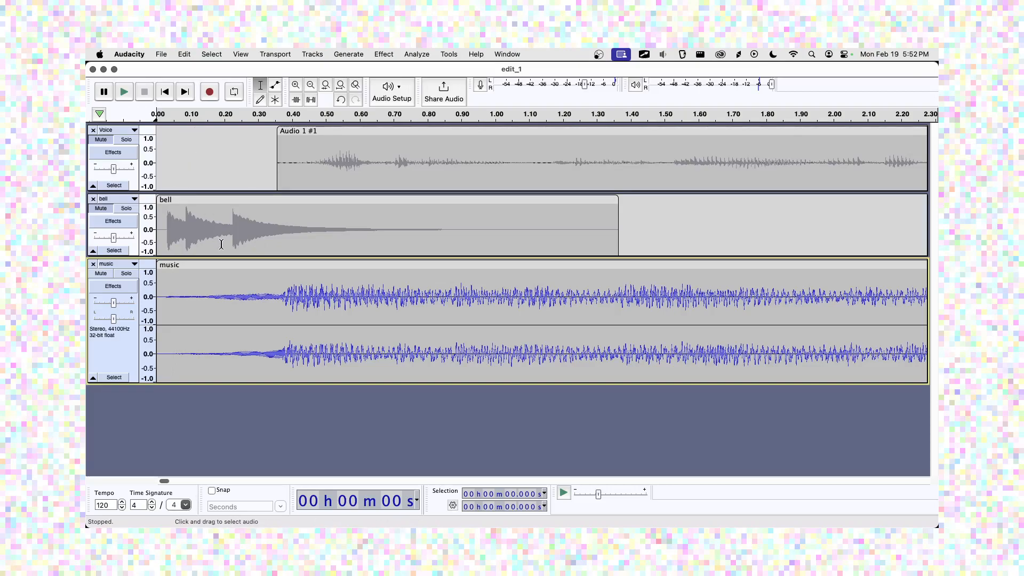
# Make the music track taller and switch to the Envelope Tool.
pyautogui.click(192, 380)
pyautogui.moveTo(192, 383); pyautogui.dragTo(194, 434)
pyautogui.click(165, 94)
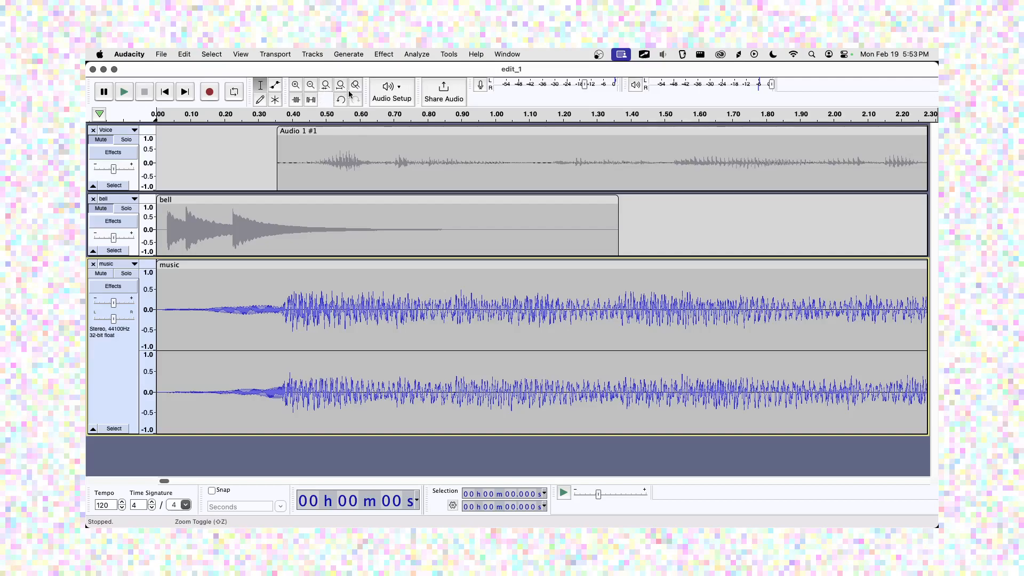
pyautogui.click(277, 86)
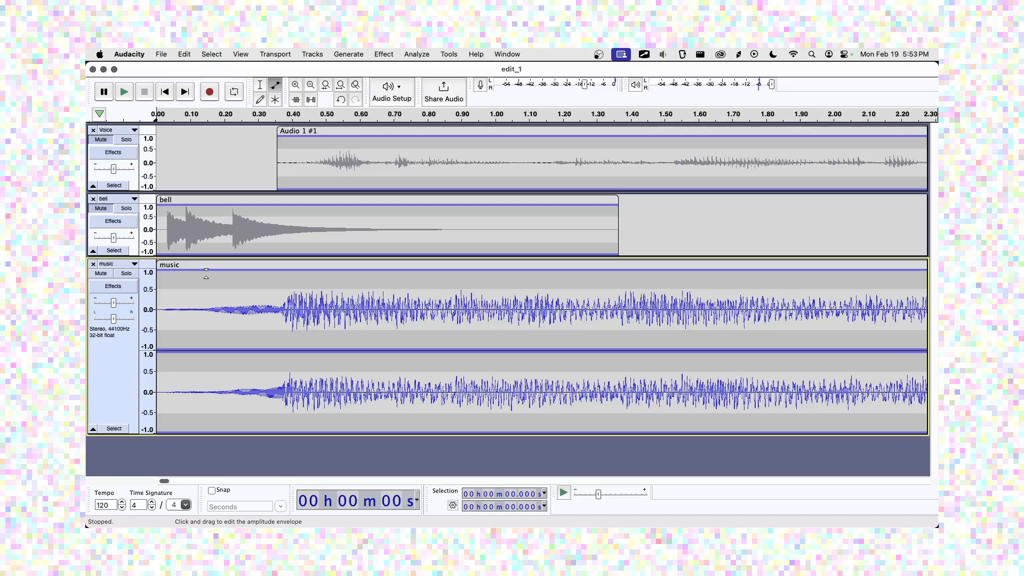
pyautogui.moveTo(114, 303)
pyautogui.mouseDown()
pyautogui.moveTo(98, 303)
pyautogui.moveTo(113, 307)
pyautogui.mouseUp()
# Add two envelope points on the music and pull the first down to form a volume ramp.
pyautogui.click(283, 270)
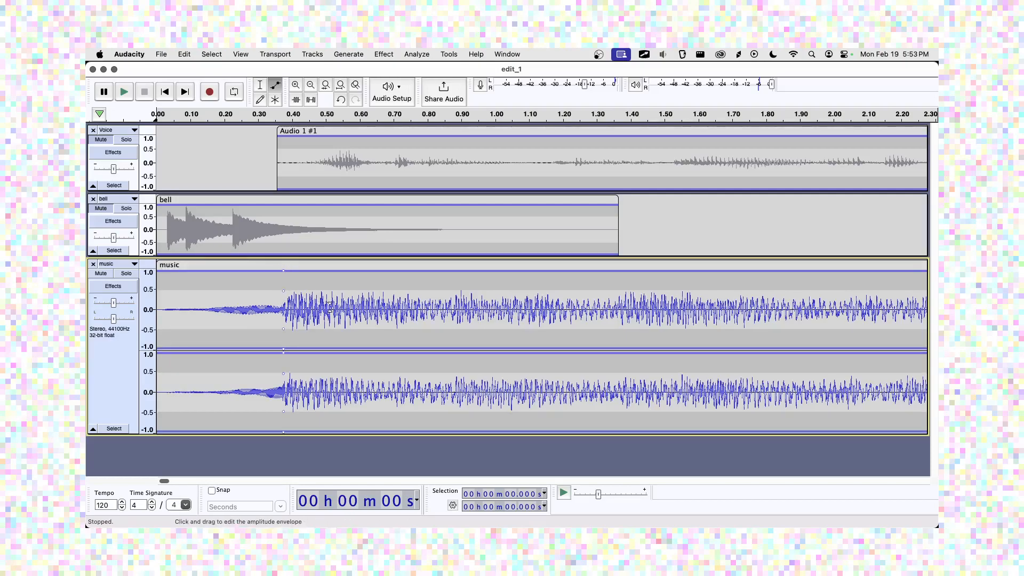
pyautogui.click(654, 271)
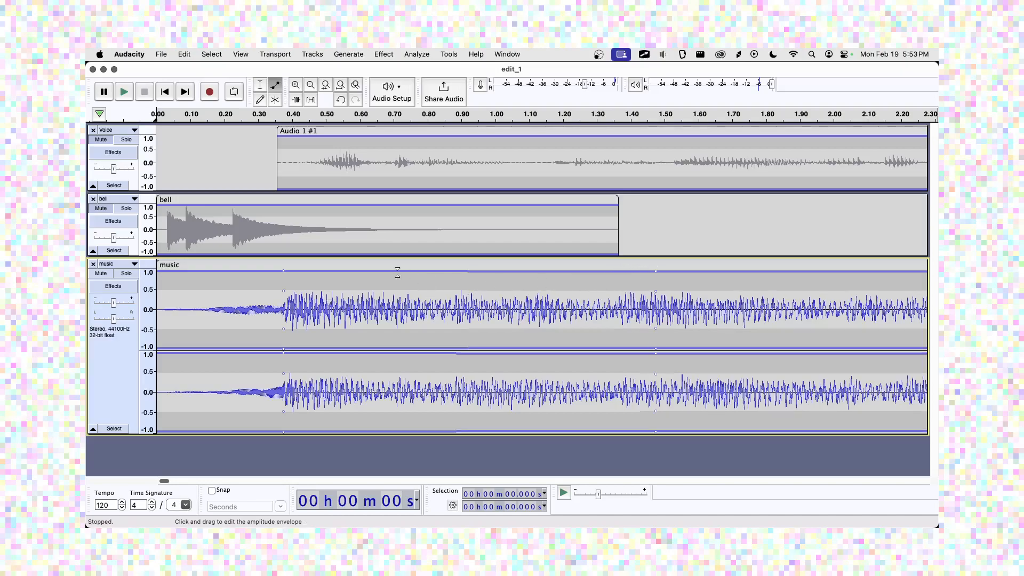
pyautogui.moveTo(284, 270); pyautogui.dragTo(285, 293)
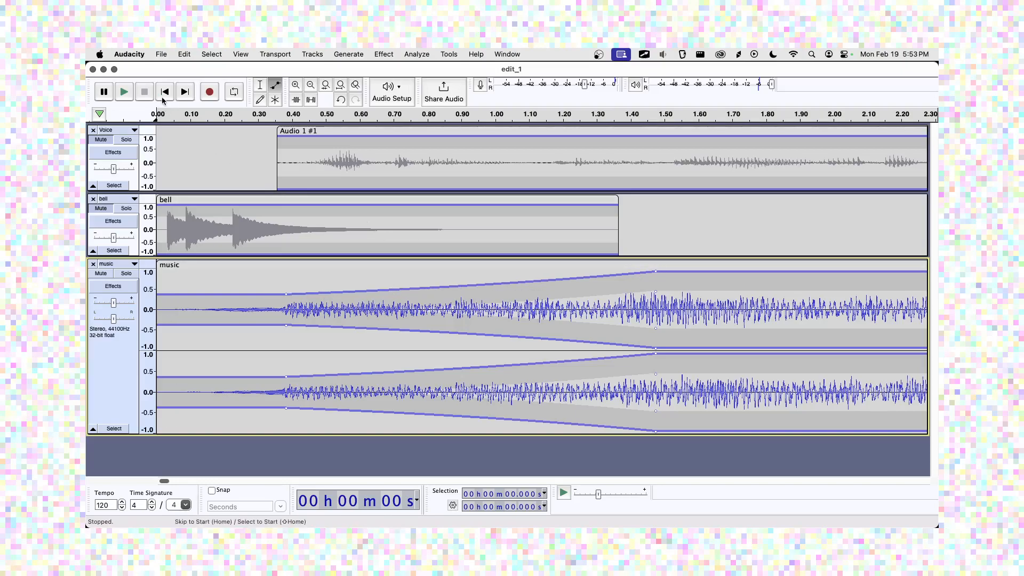
pyautogui.click(296, 86)
pyautogui.click(310, 85)
pyautogui.click(310, 85)
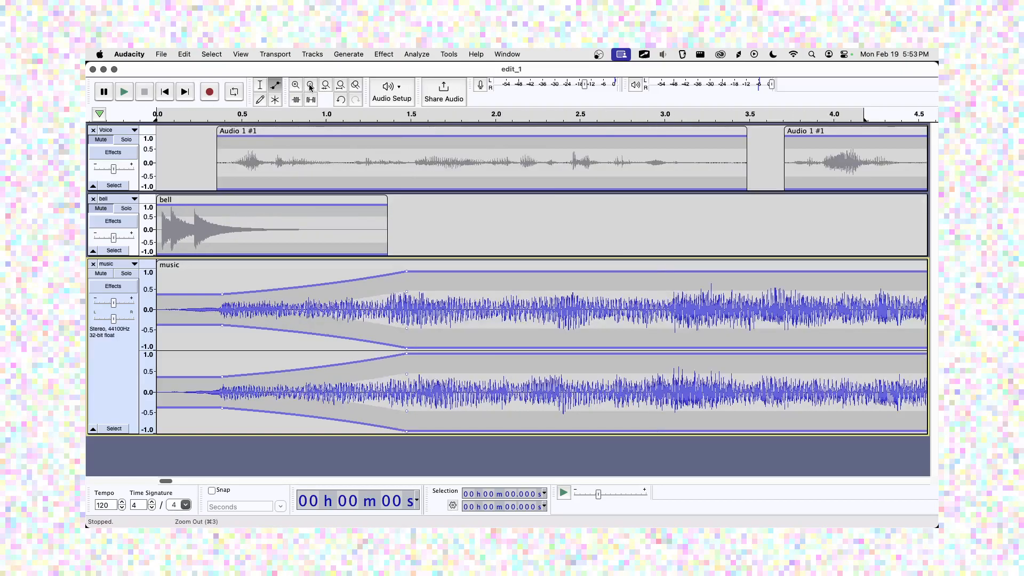
pyautogui.click(311, 85)
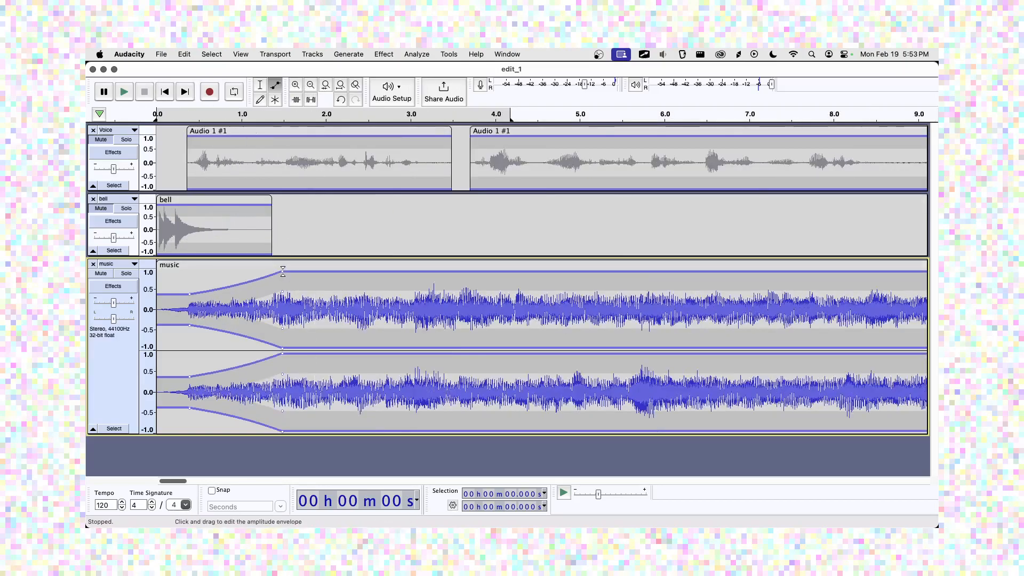
pyautogui.moveTo(283, 271); pyautogui.dragTo(320, 269)
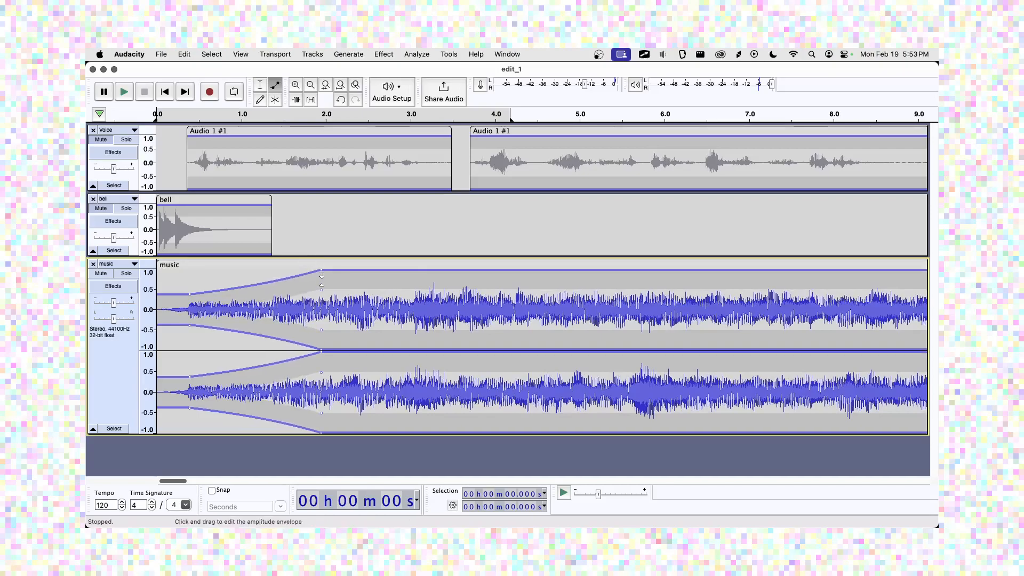
pyautogui.click(332, 273)
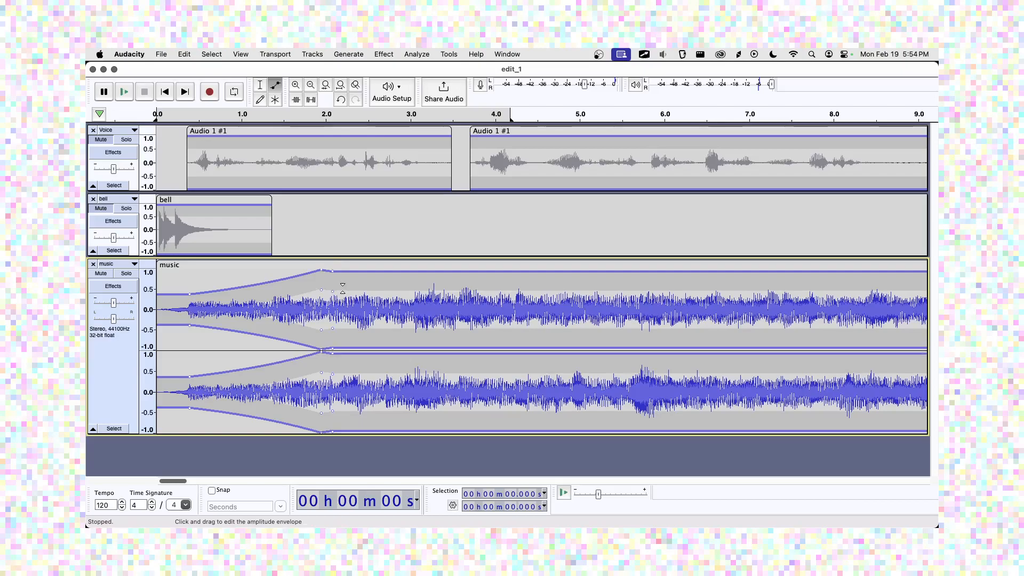
pyautogui.press('super+z')
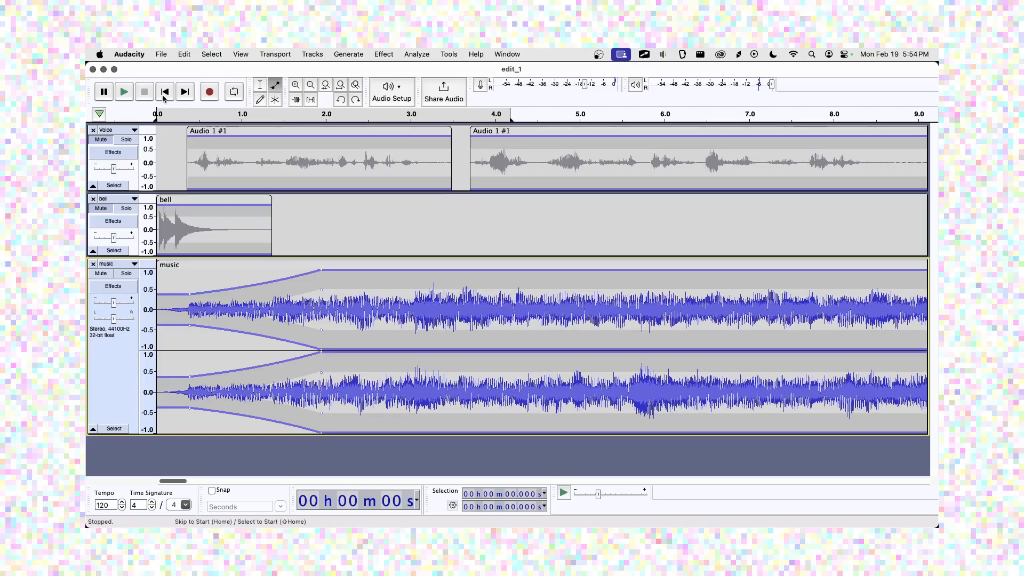
# Lower the music's starting level toward silence and stretch the fade-in to end near 4.5 s.
pyautogui.click(124, 92)
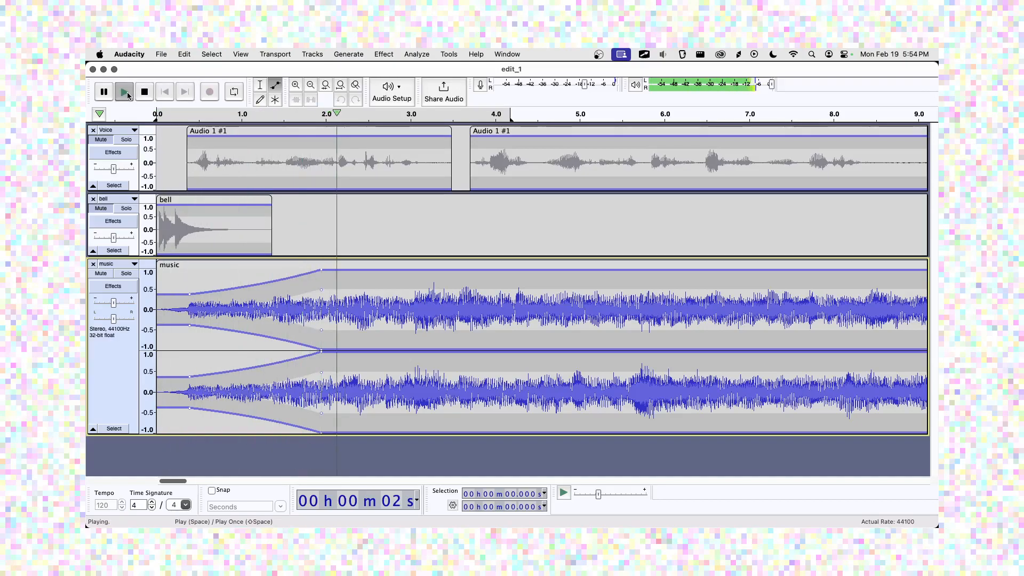
pyautogui.press('space')
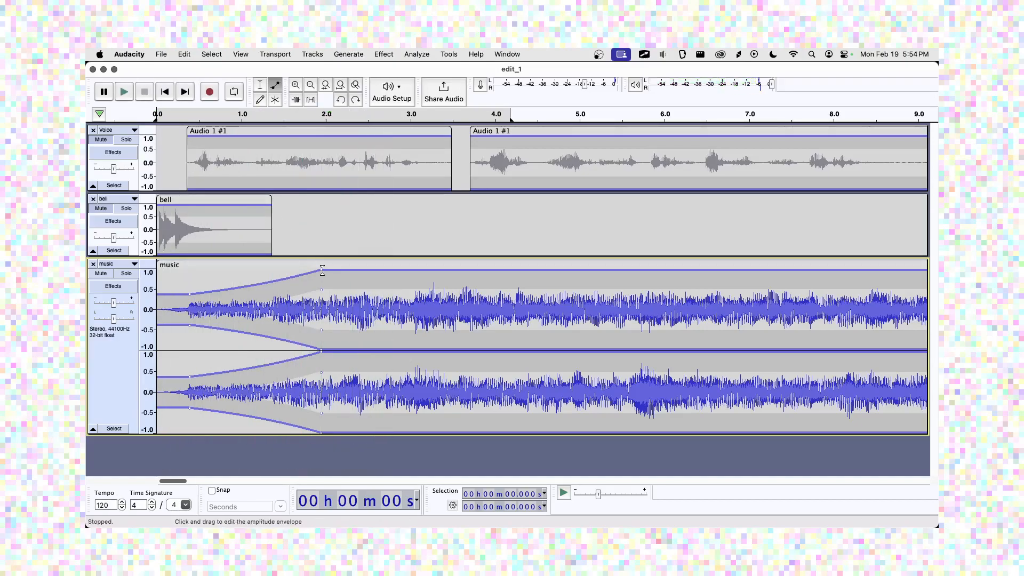
pyautogui.moveTo(188, 292); pyautogui.dragTo(193, 307)
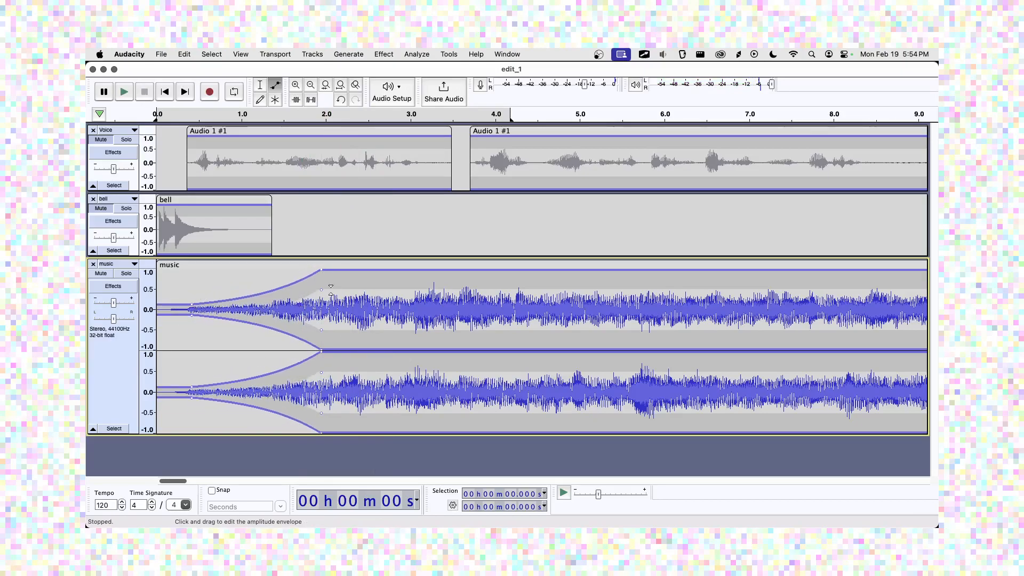
pyautogui.moveTo(322, 270); pyautogui.dragTo(536, 270)
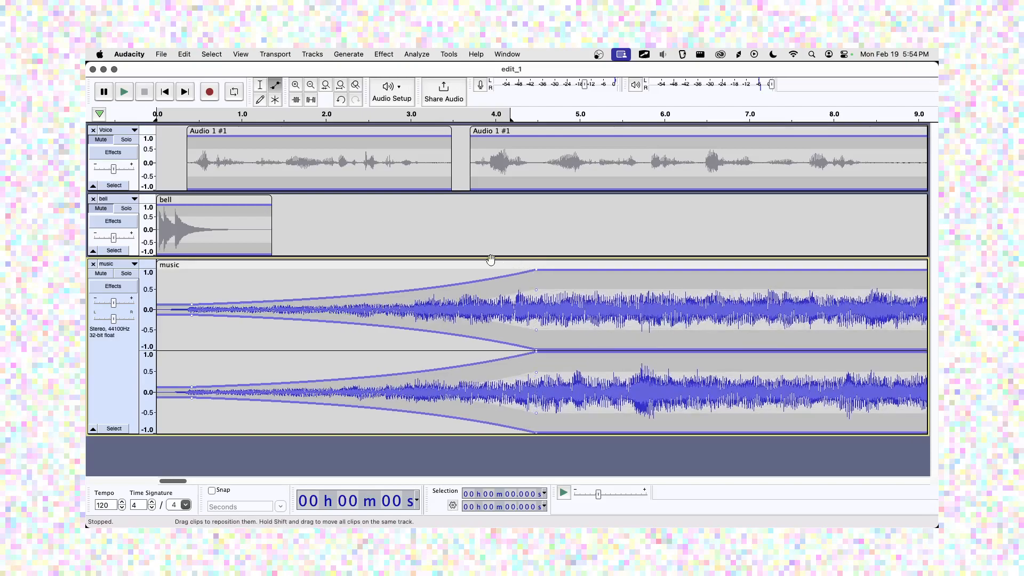
# Drop the music envelope point at about 4.5 s slightly below full level, previewing before and after.
pyautogui.click(126, 93)
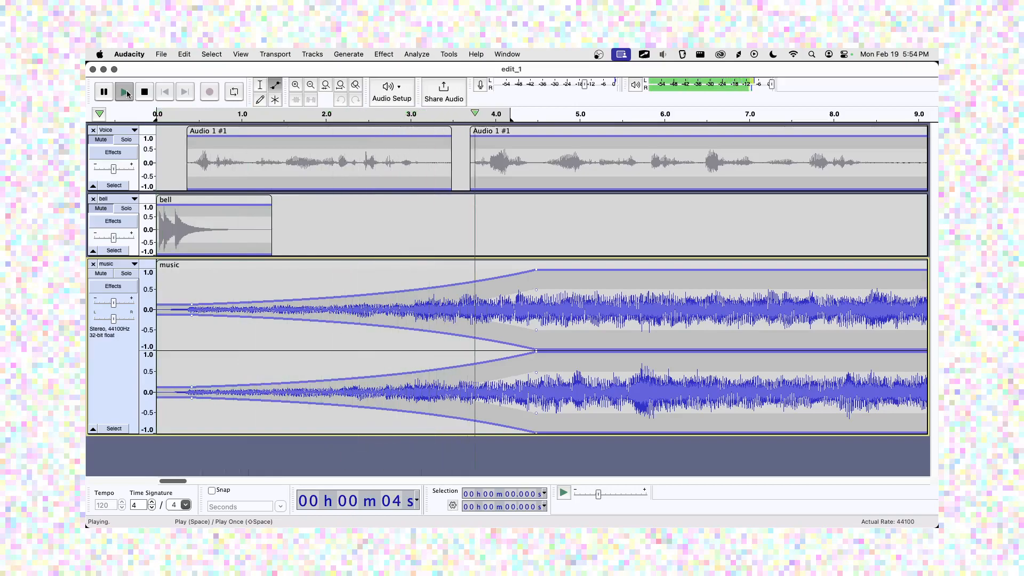
pyautogui.click(137, 94)
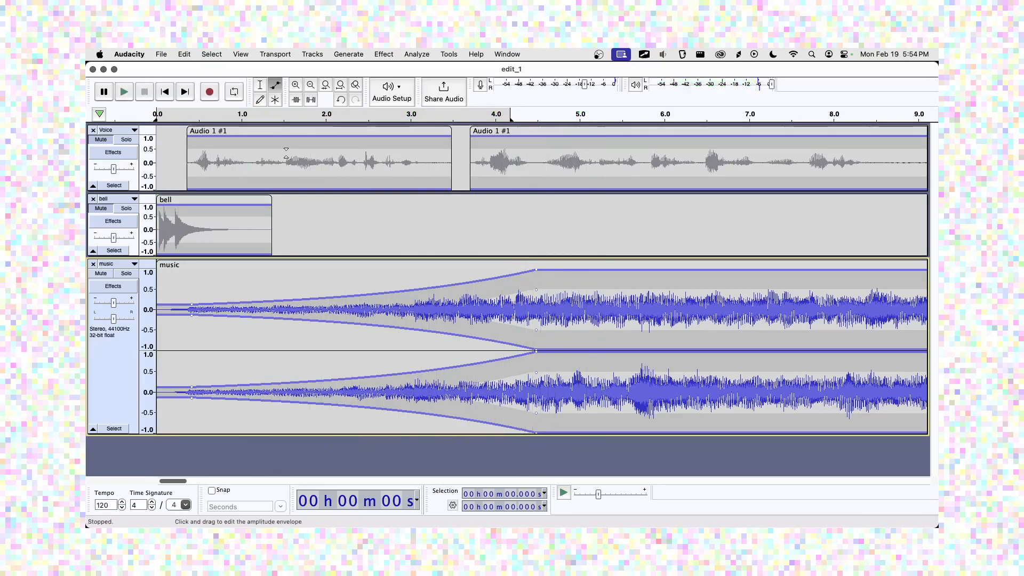
pyautogui.moveTo(535, 271); pyautogui.dragTo(535, 275)
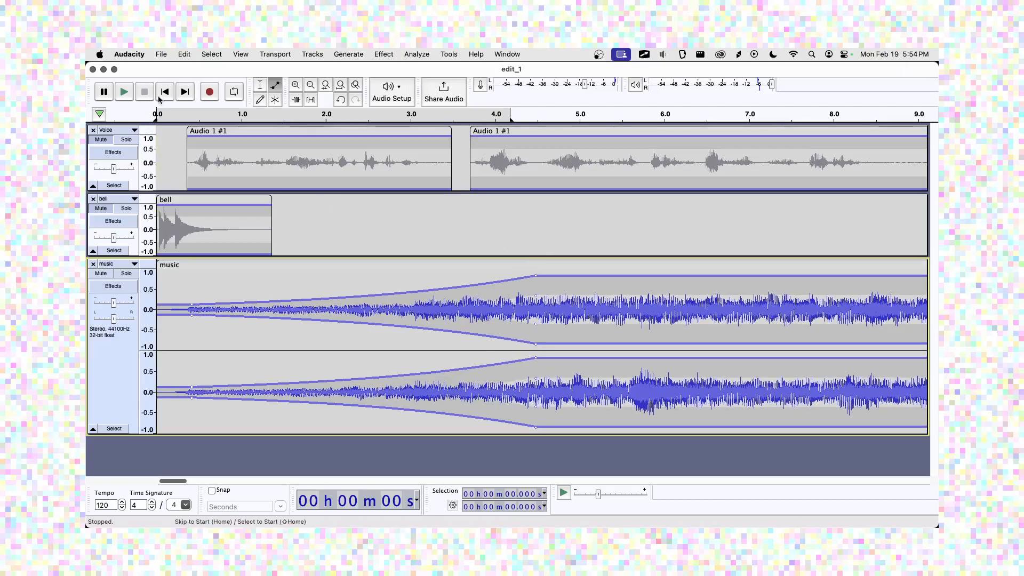
pyautogui.click(129, 94)
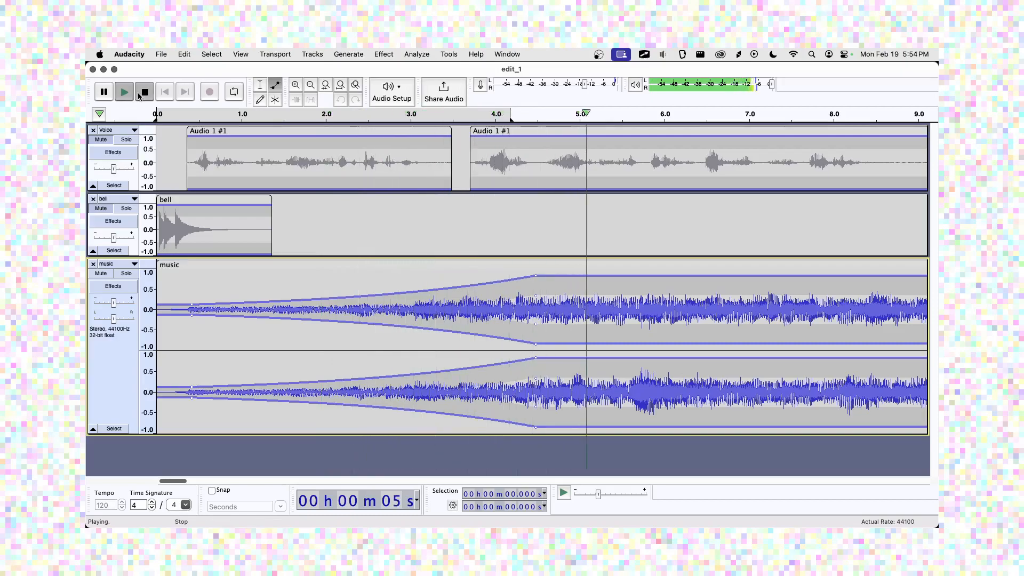
pyautogui.click(143, 93)
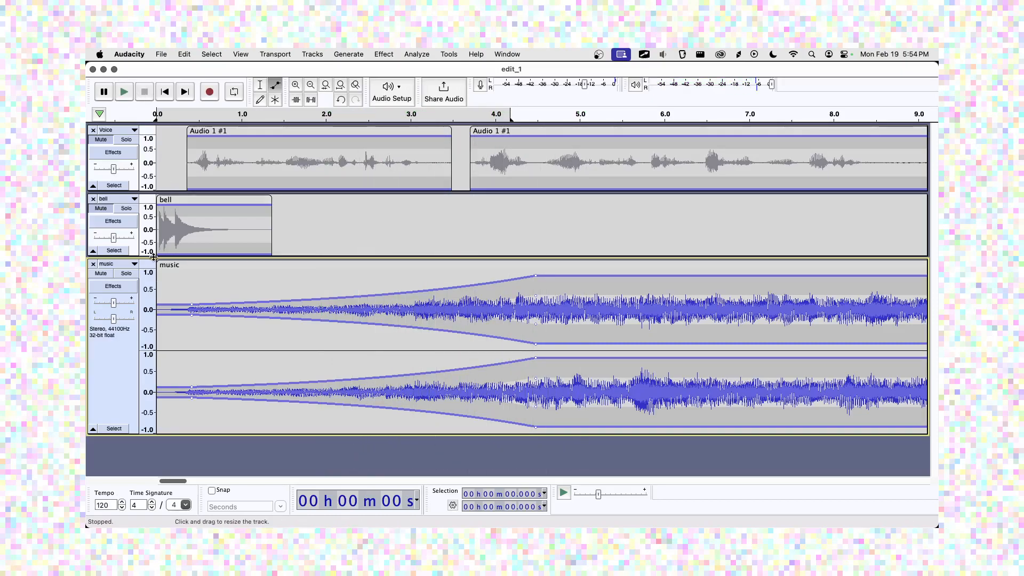
# Resize the music and bell tracks, return to the Selection Tool, and zoom out to about 18 s.
pyautogui.moveTo(235, 434); pyautogui.dragTo(241, 398)
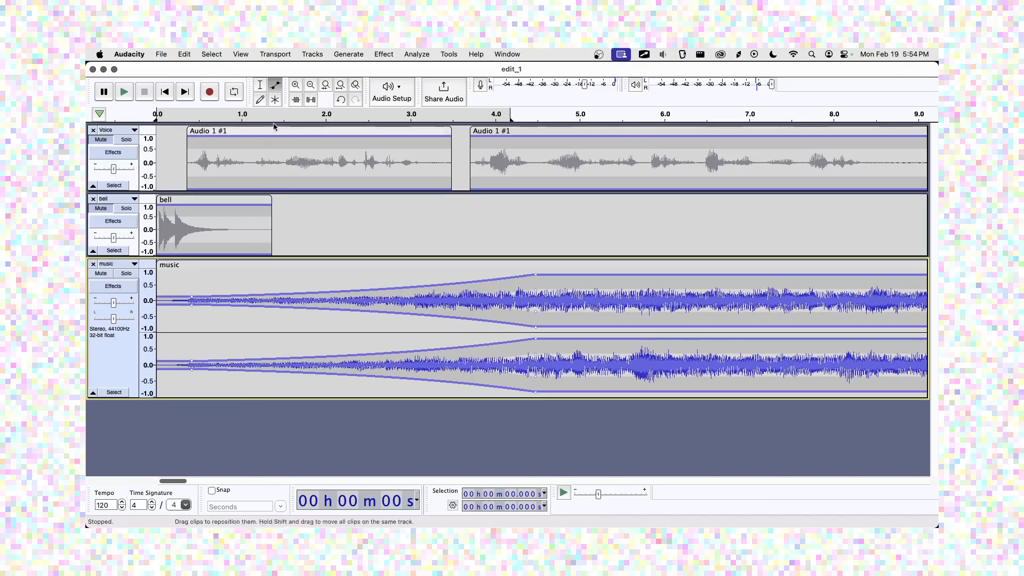
pyautogui.click(265, 88)
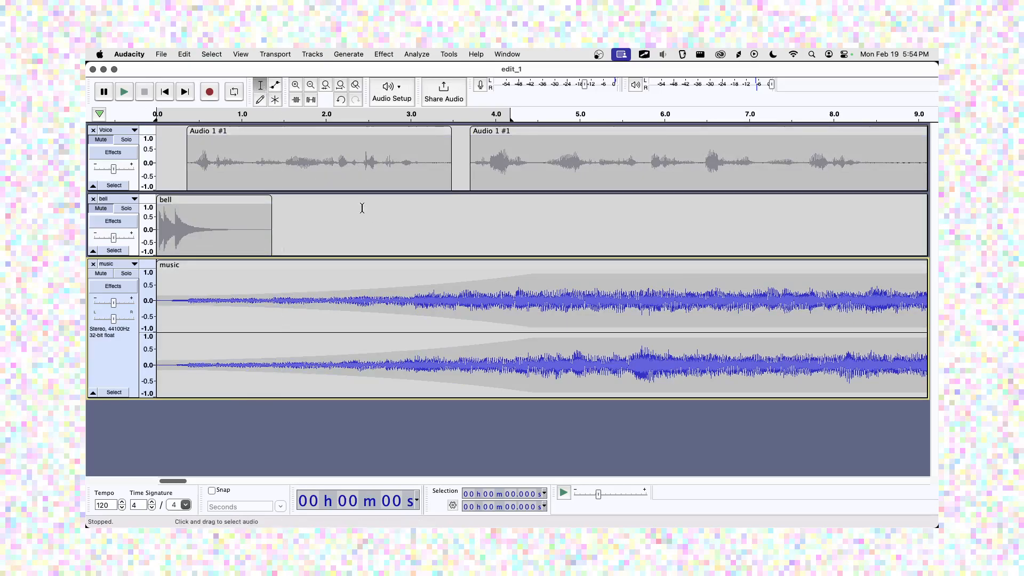
pyautogui.moveTo(312, 257); pyautogui.dragTo(312, 283)
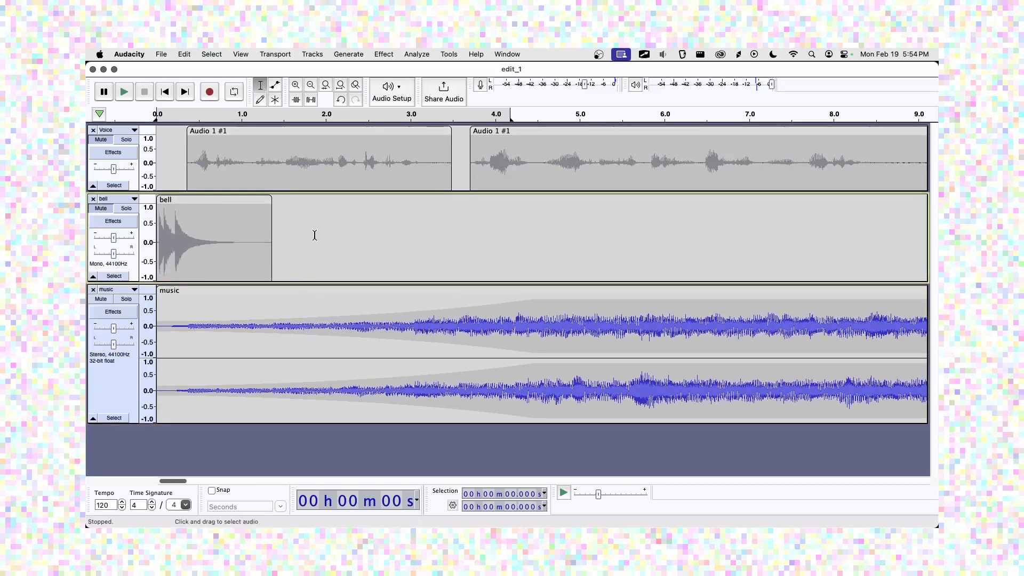
pyautogui.click(295, 86)
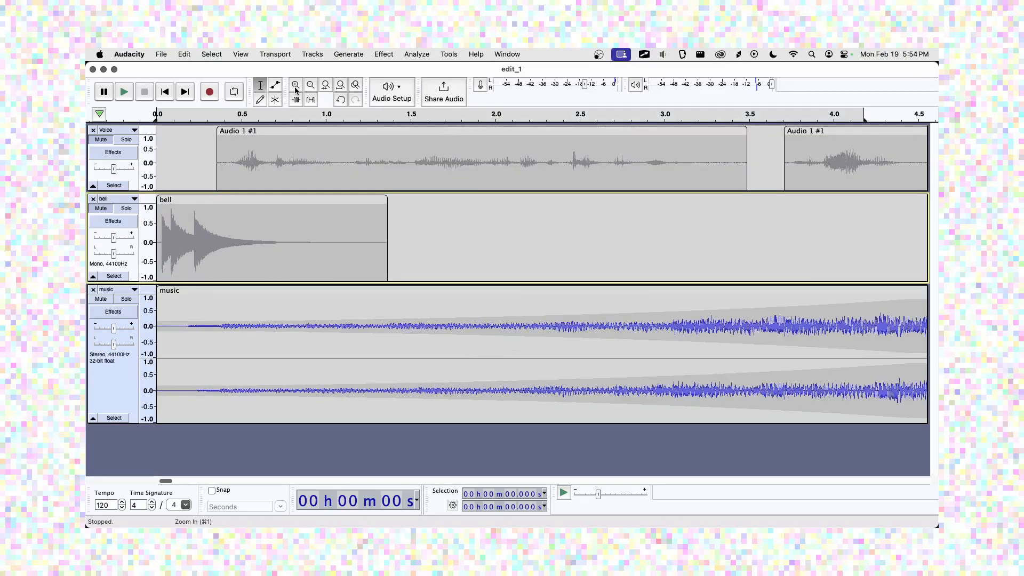
pyautogui.click(310, 87)
pyautogui.click(310, 86)
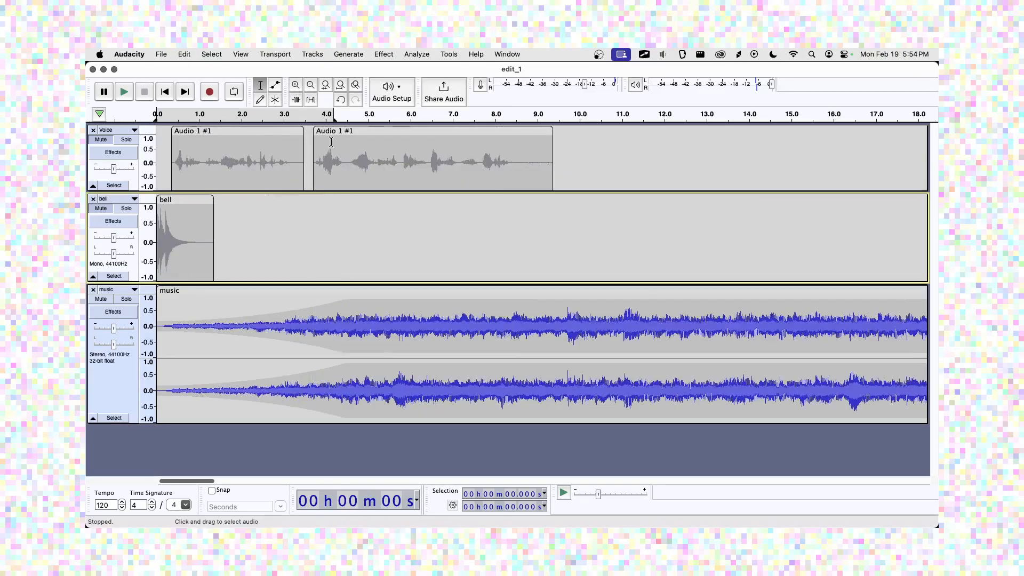
# Move the second Audio 1 #1 clip later and the first one to about 6 s.
pyautogui.moveTo(366, 136); pyautogui.dragTo(699, 136)
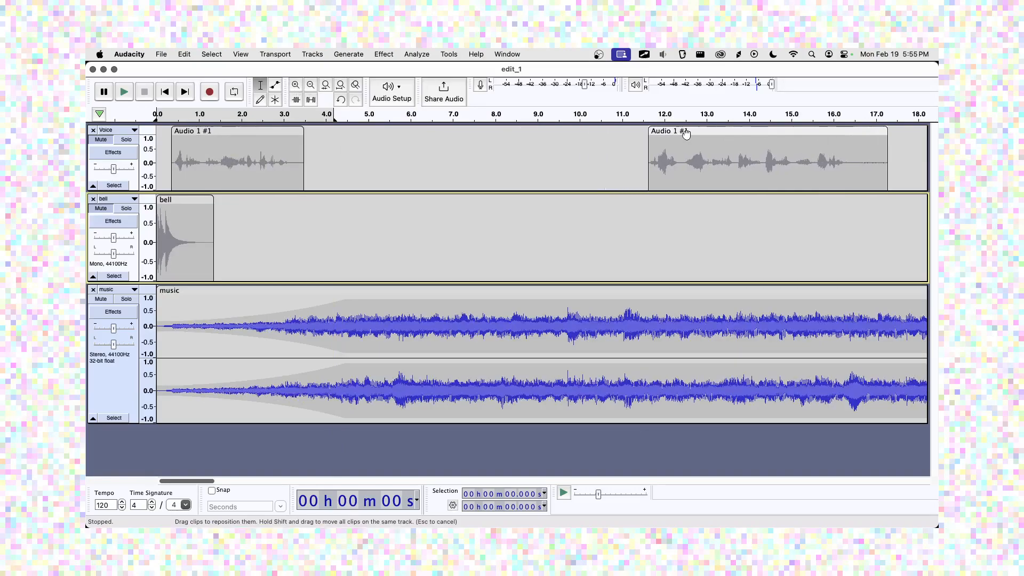
pyautogui.moveTo(285, 127); pyautogui.dragTo(483, 145)
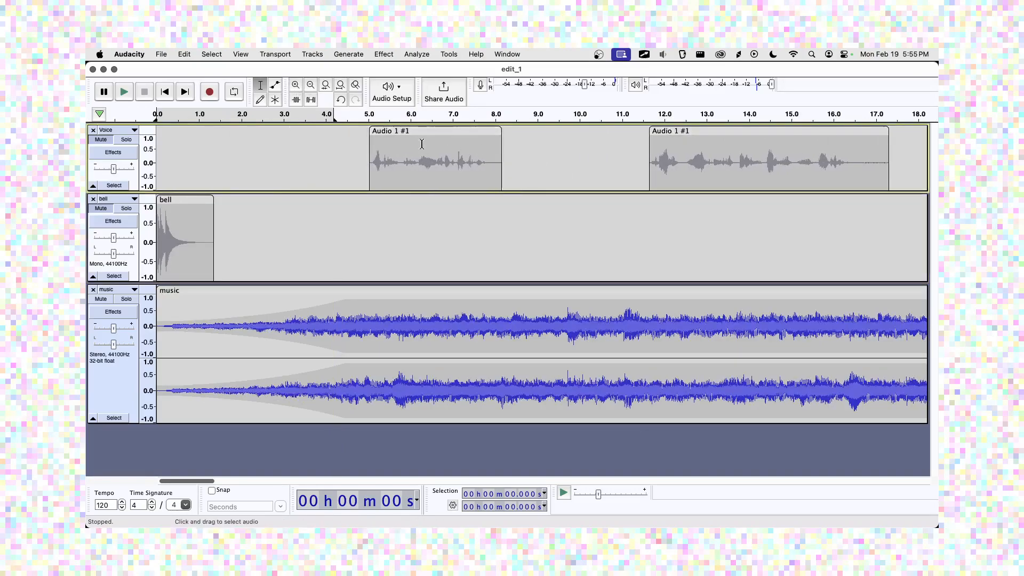
pyautogui.click(347, 304)
pyautogui.moveTo(399, 136); pyautogui.dragTo(432, 141)
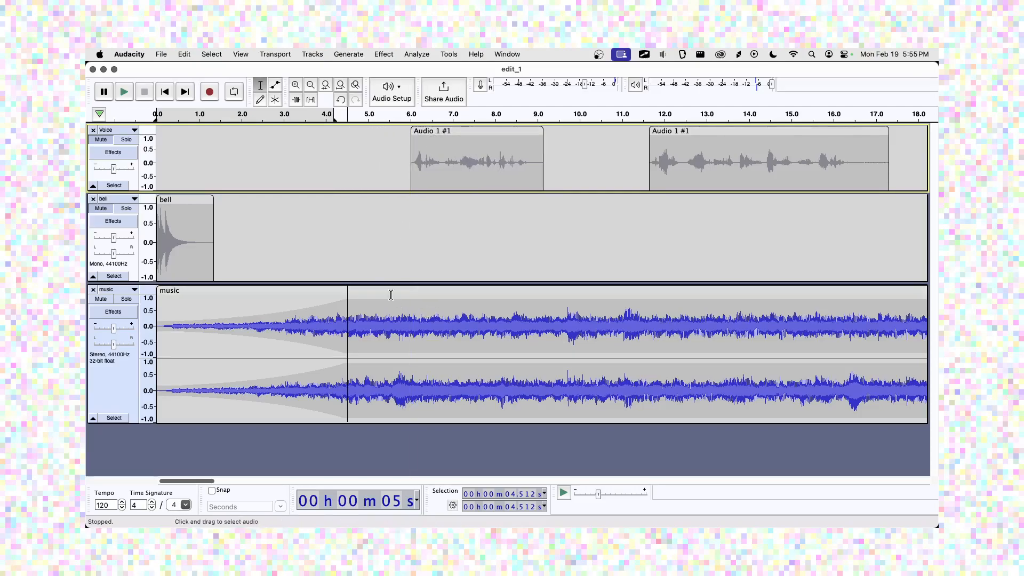
# Unmute Voice, use Move Track Down to put the bell track below music, and collapse it to a thin row.
pyautogui.click(105, 139)
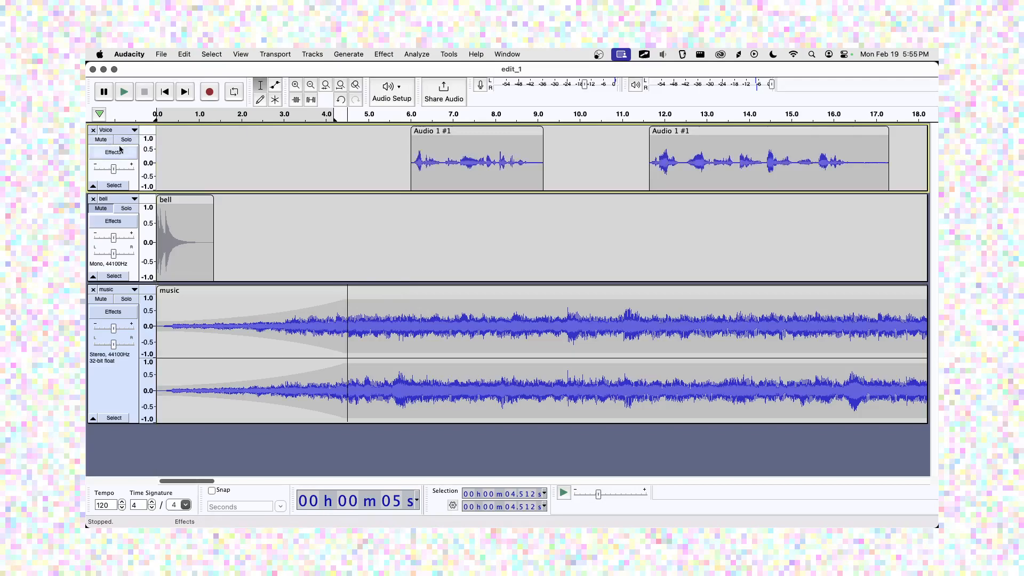
pyautogui.click(164, 92)
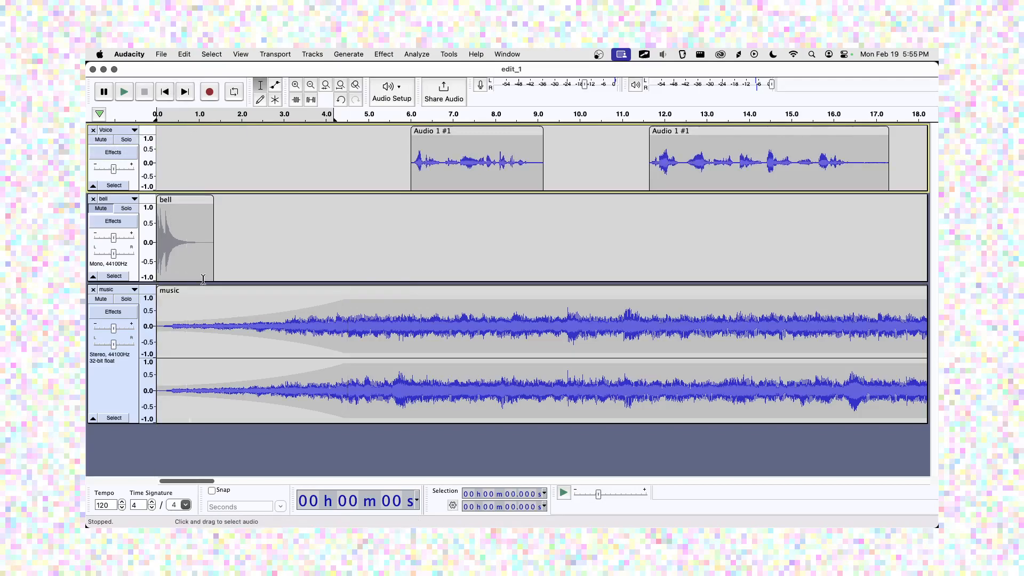
pyautogui.moveTo(203, 280); pyautogui.dragTo(203, 241)
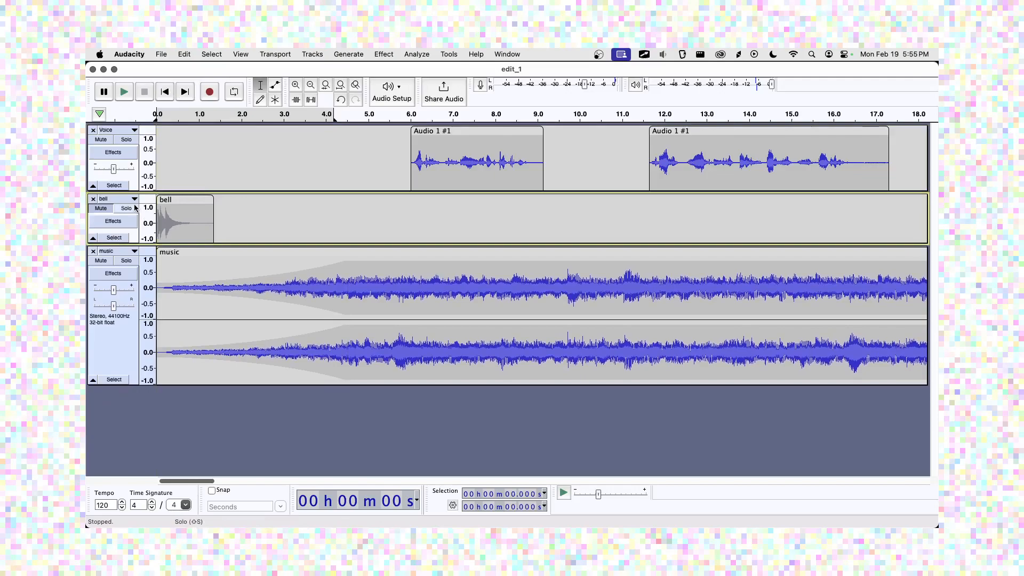
pyautogui.click(134, 199)
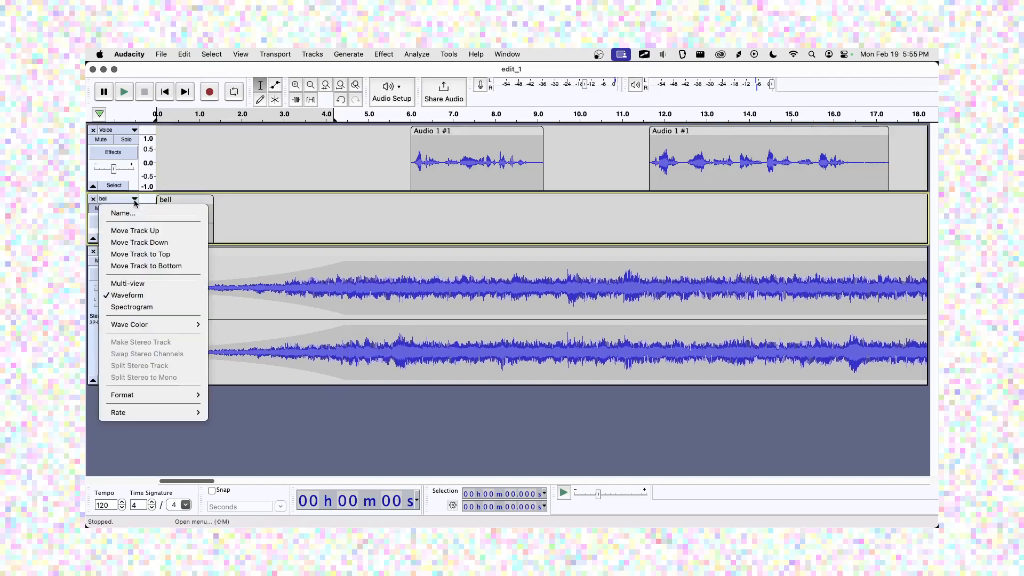
pyautogui.click(152, 245)
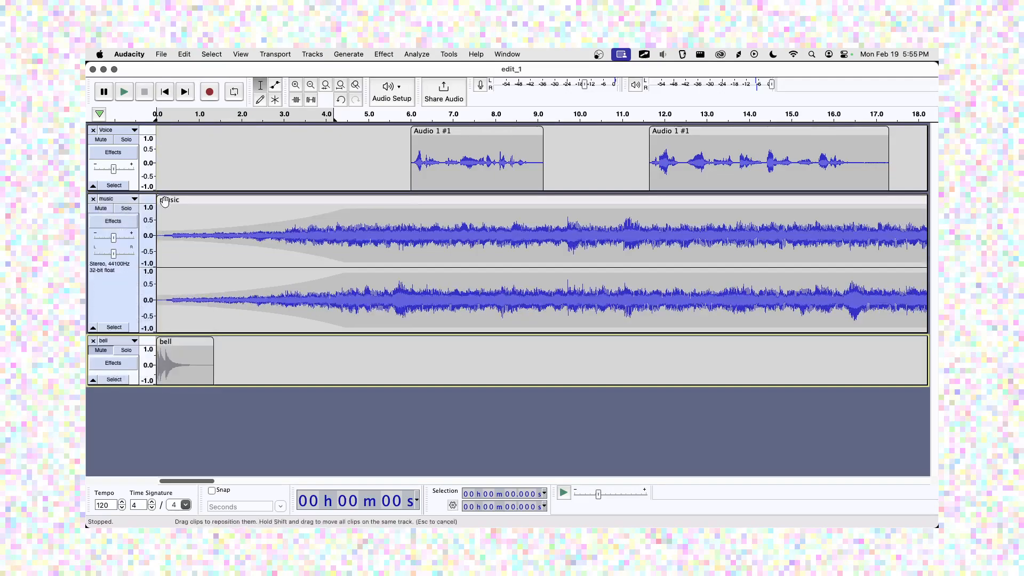
pyautogui.moveTo(278, 385); pyautogui.dragTo(281, 355)
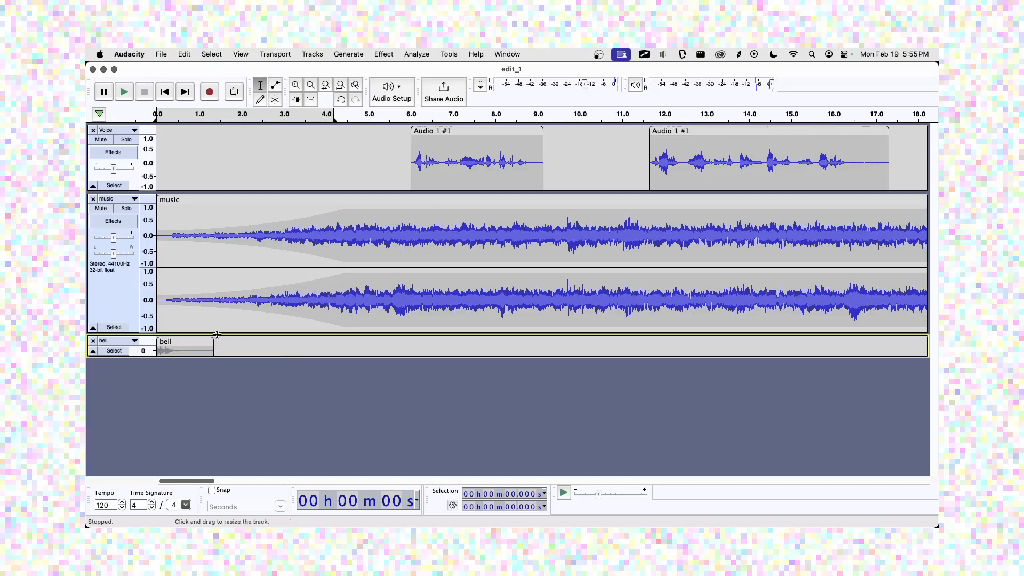
# Play the arranged mix, then select the first Voice clip spanning 6.015 to 9.150 s.
pyautogui.click(130, 94)
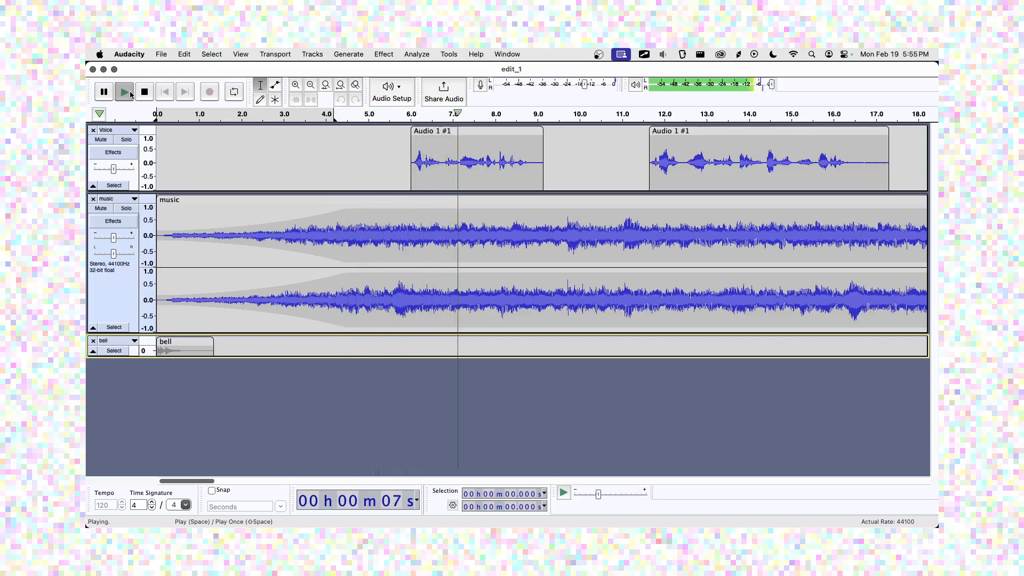
pyautogui.click(144, 92)
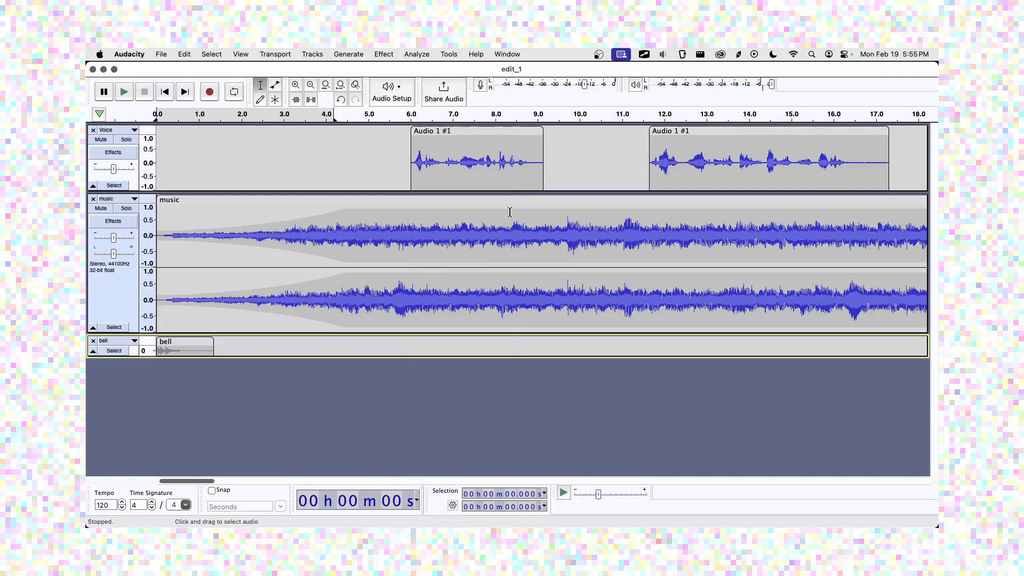
pyautogui.doubleClick(455, 154)
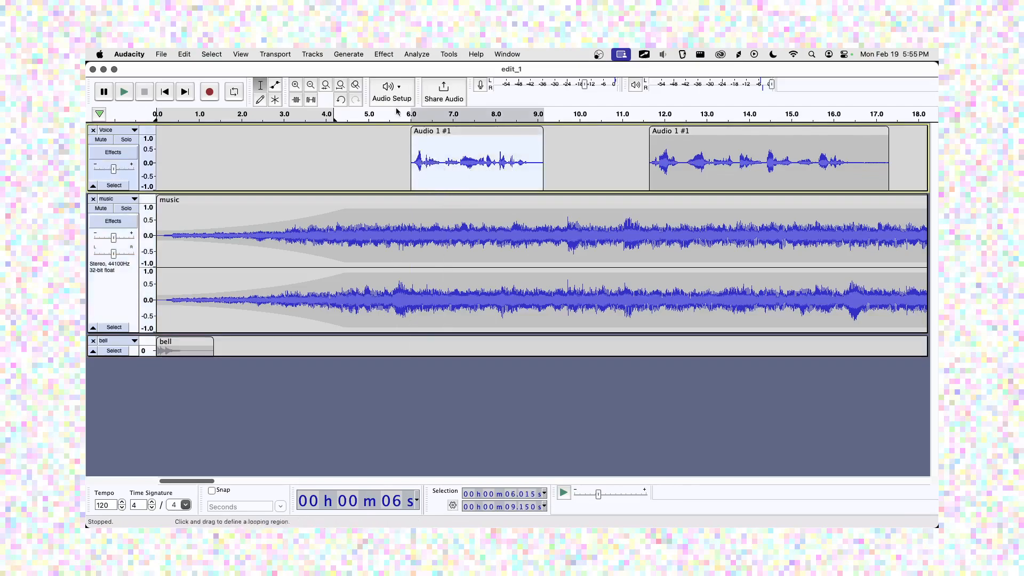
# Apply Normalize to the first Voice clip with a peak amplitude of 0 dB.
pyautogui.click(388, 57)
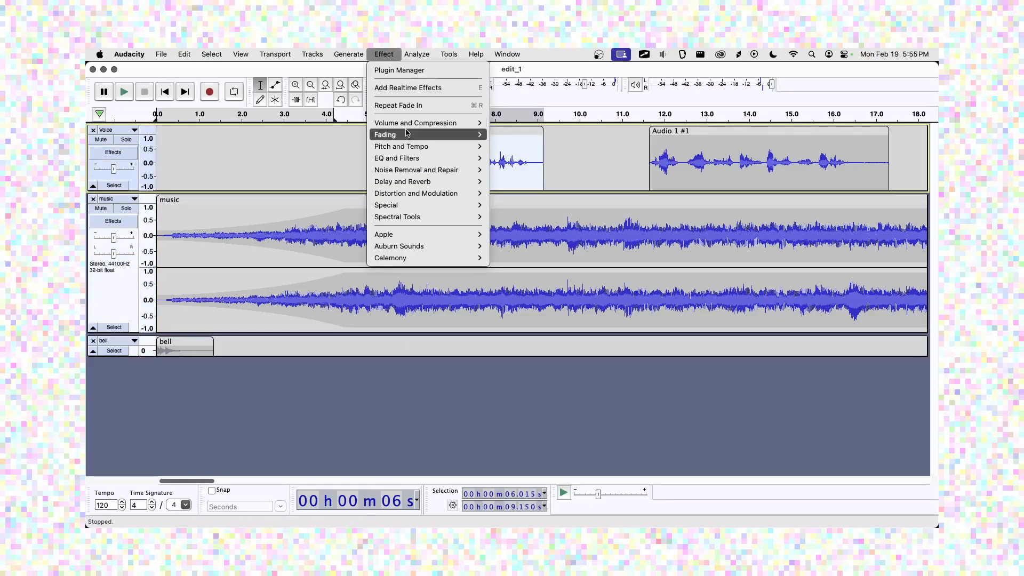
pyautogui.moveTo(408, 123)
pyautogui.click(509, 181)
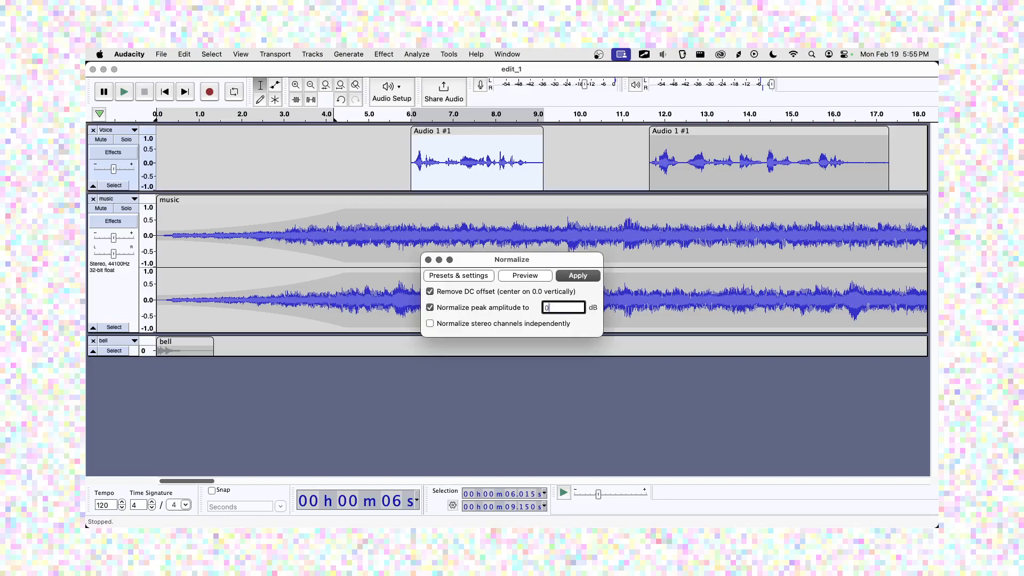
pyautogui.click(577, 276)
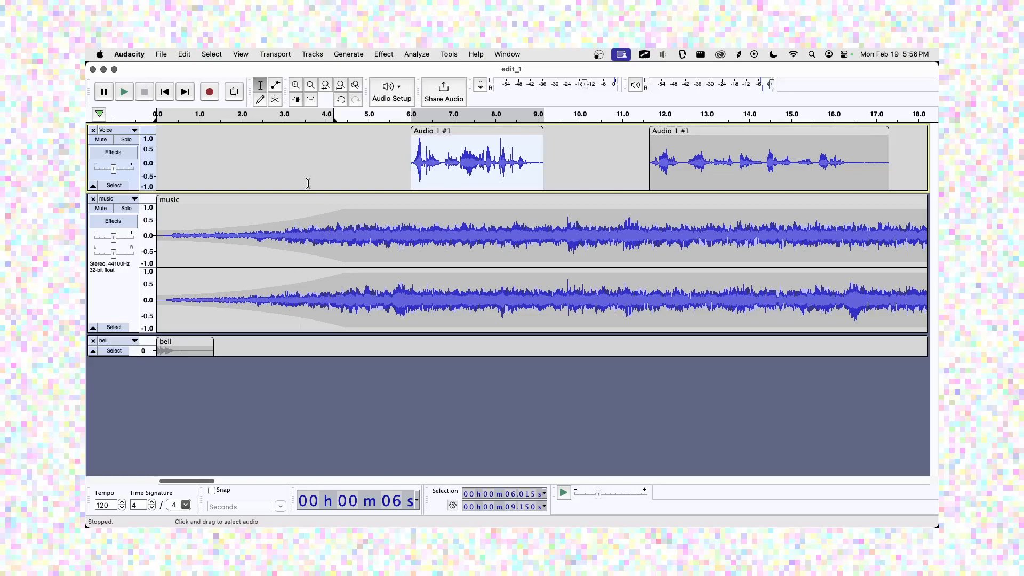
# Make the Voice track taller and play the mix back from the start.
pyautogui.moveTo(309, 191); pyautogui.dragTo(312, 236)
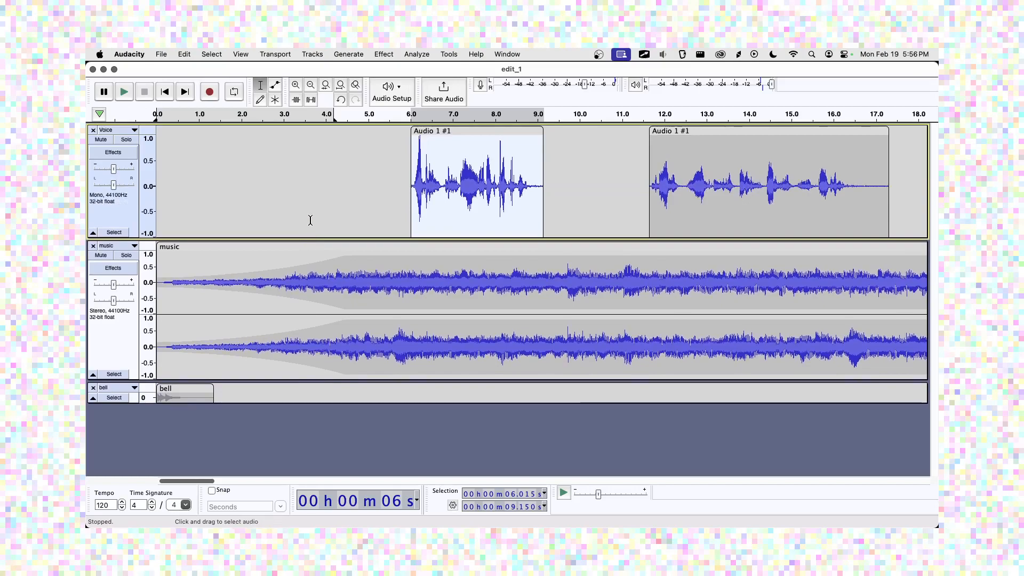
pyautogui.click(157, 93)
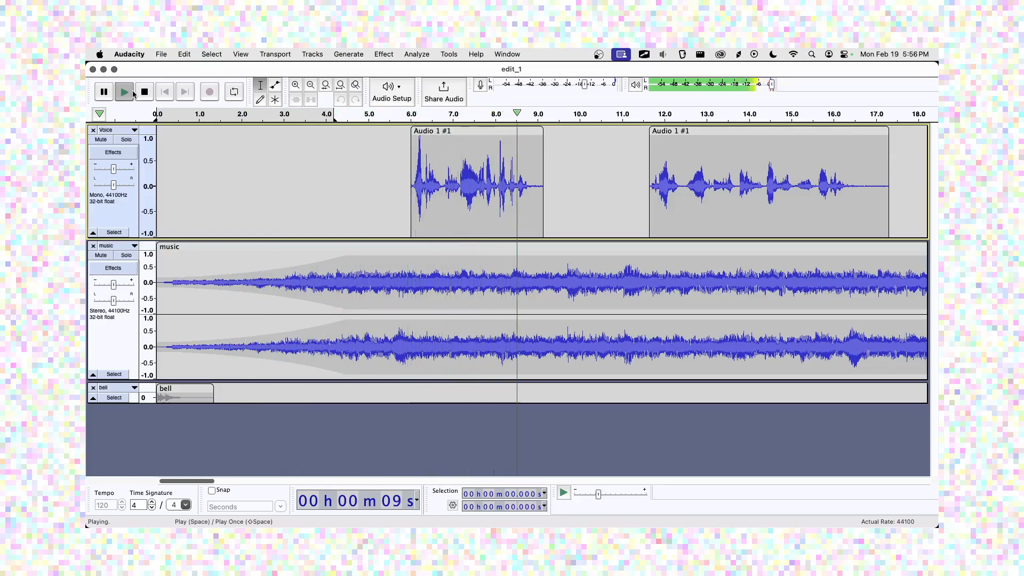
pyautogui.click(142, 95)
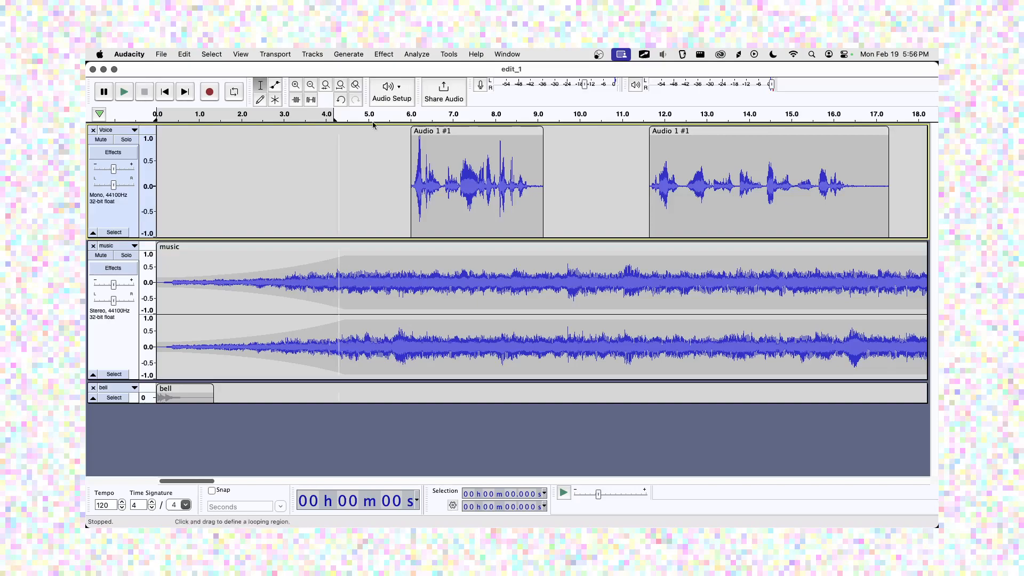
# Normalize the second Voice clip (about 11.65–17.32 s) to a 0 dB peak.
pyautogui.doubleClick(656, 141)
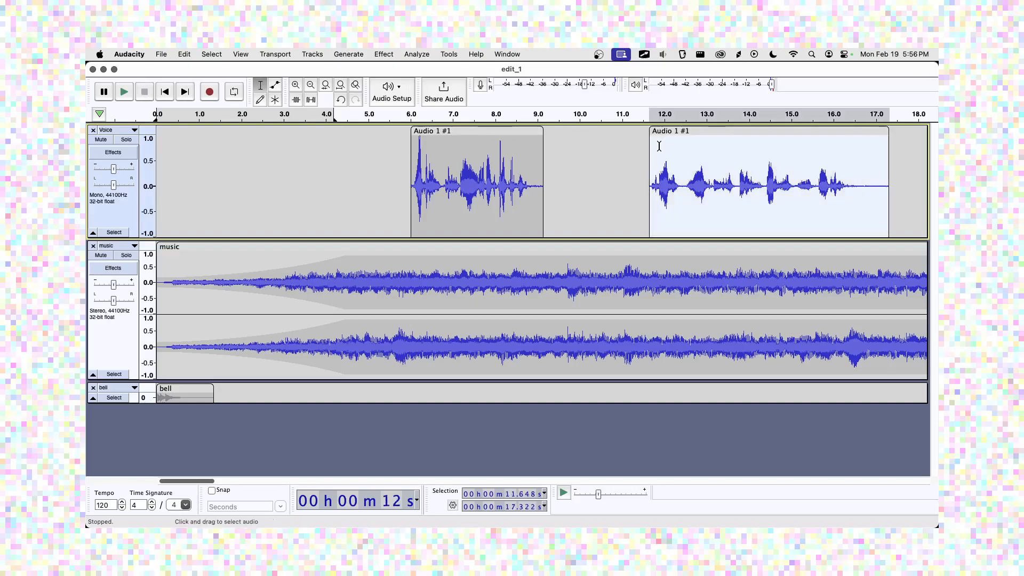
pyautogui.click(382, 54)
pyautogui.moveTo(439, 133)
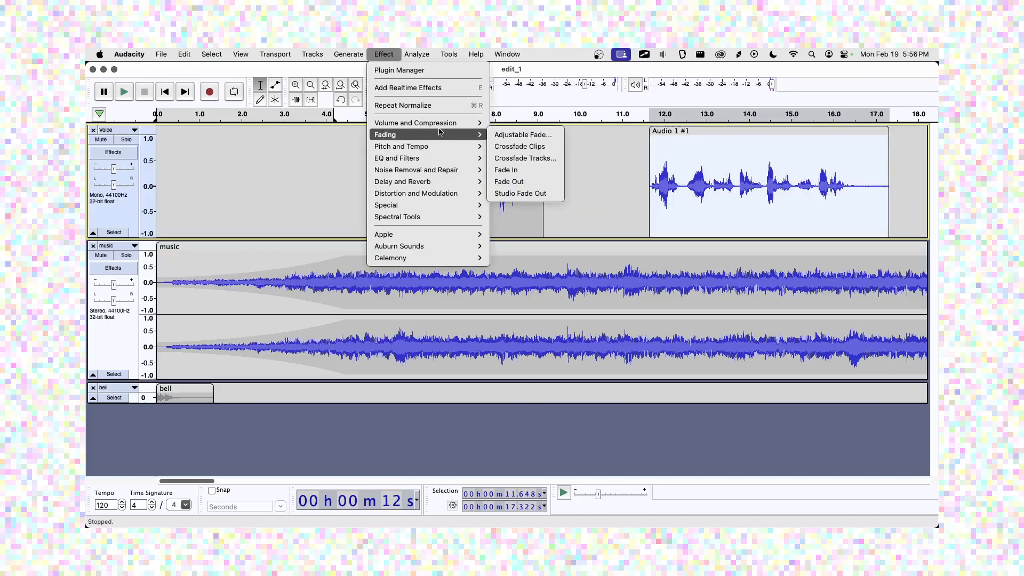
pyautogui.click(504, 181)
pyautogui.click(582, 279)
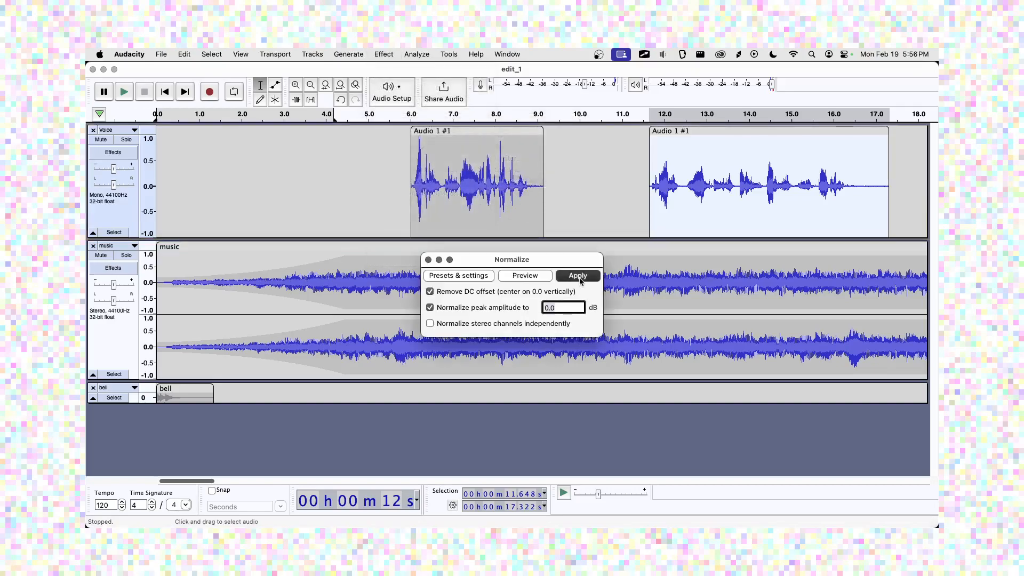
# Turn the music track's gain down to -12 dB.
pyautogui.click(367, 154)
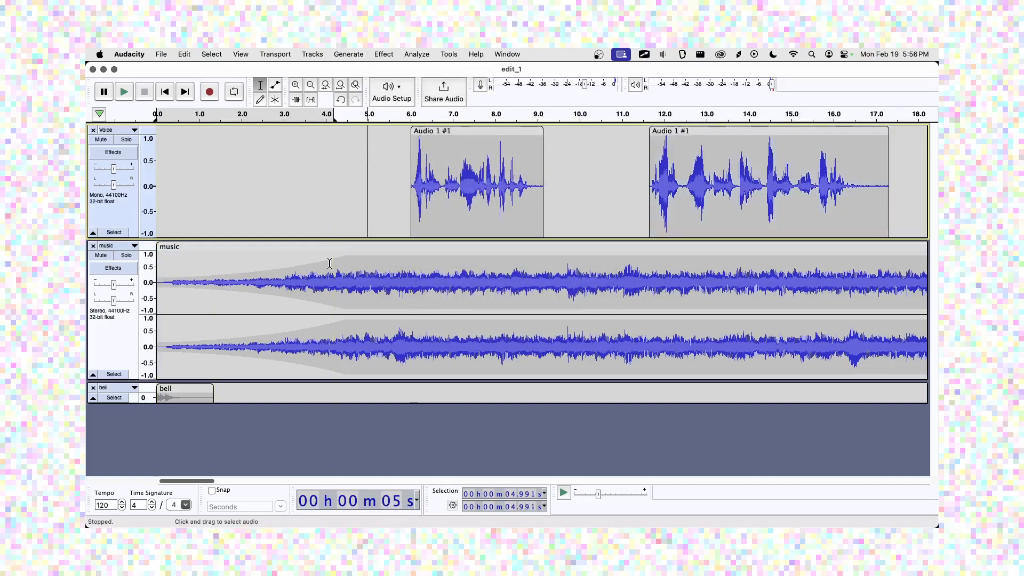
pyautogui.click(119, 316)
pyautogui.moveTo(114, 285); pyautogui.dragTo(103, 288)
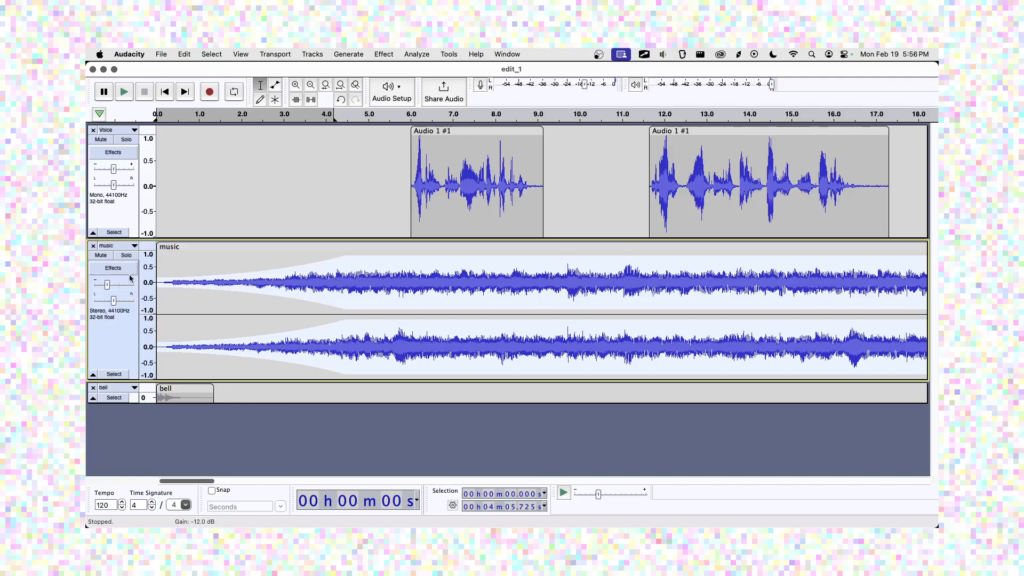
# Play the mix from the start to check the music level, then select the music track.
pyautogui.click(166, 96)
pyautogui.click(129, 96)
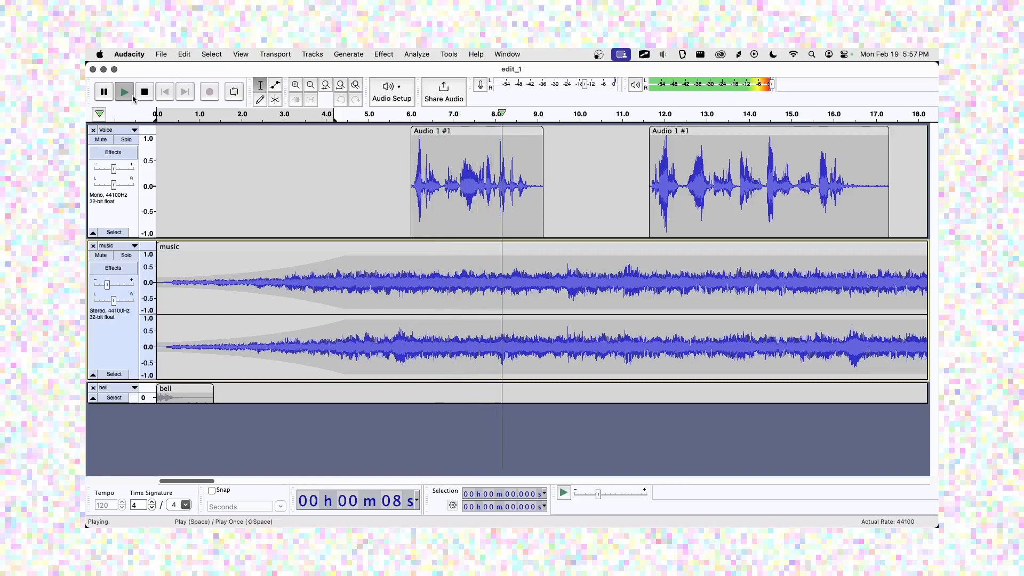
pyautogui.press('space')
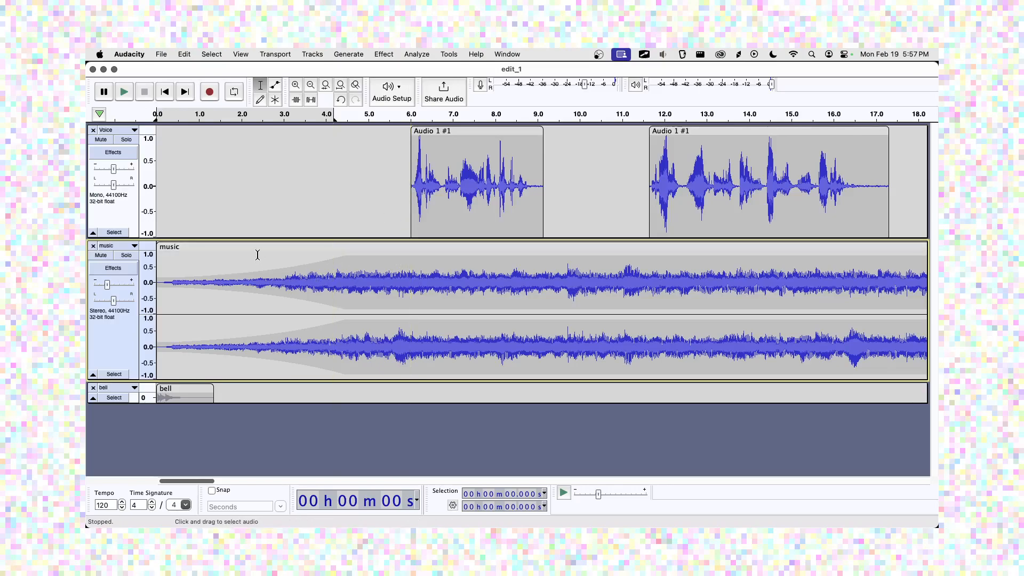
pyautogui.click(126, 327)
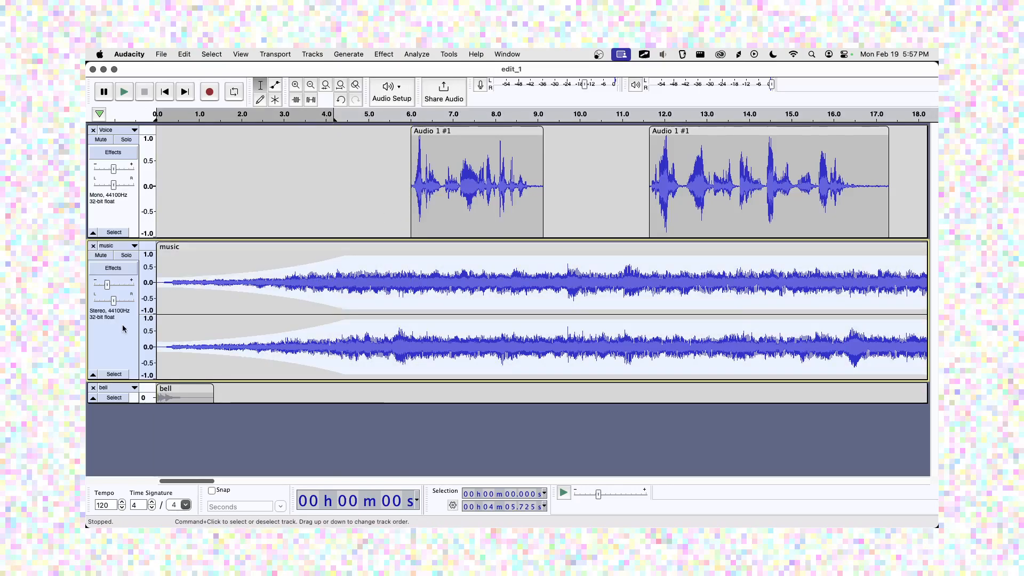
# Add envelope points near 6 s on the music track and drag the envelope lower after them.
pyautogui.click(278, 90)
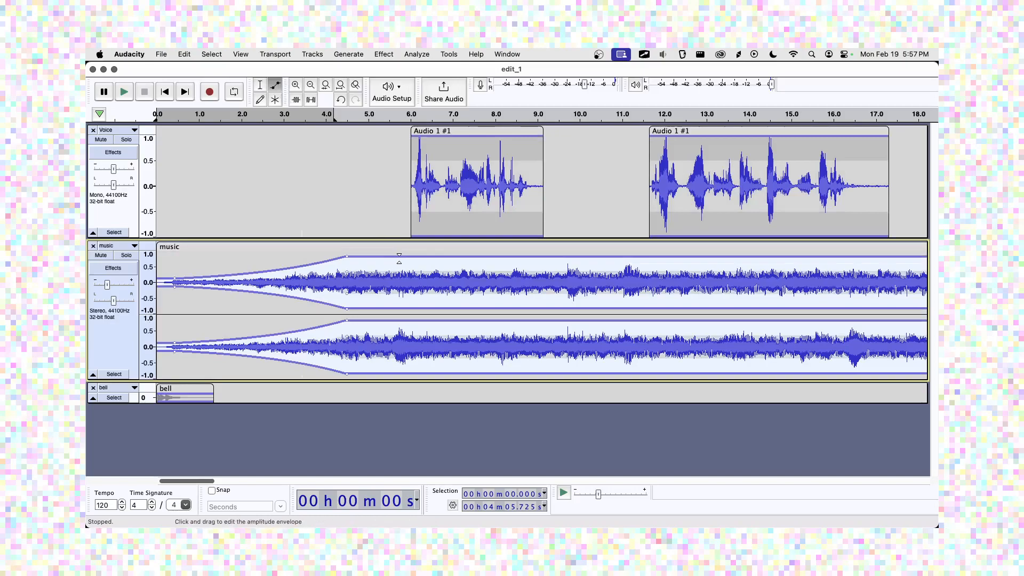
pyautogui.click(417, 257)
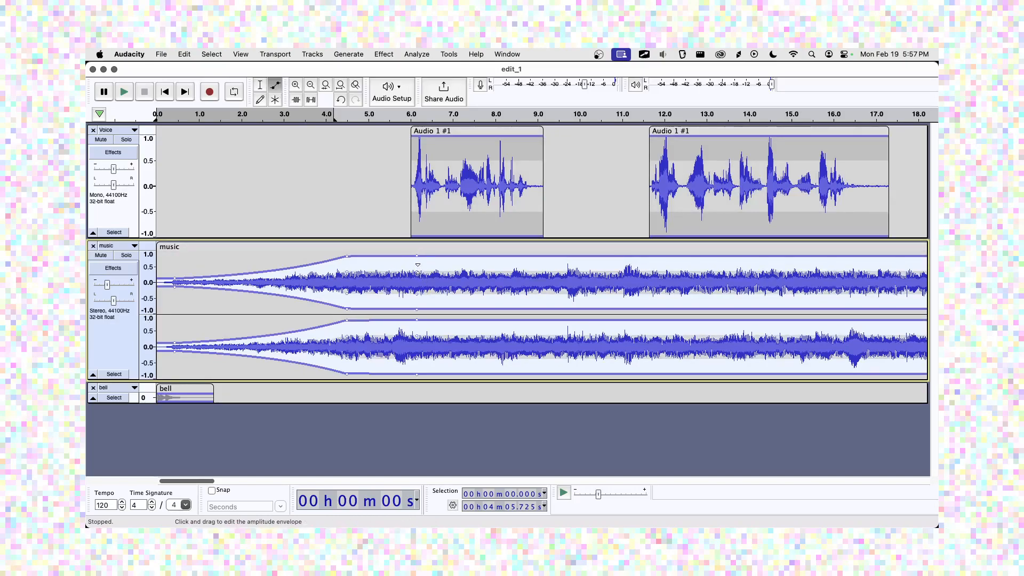
pyautogui.moveTo(417, 257); pyautogui.dragTo(418, 256)
pyautogui.click(392, 256)
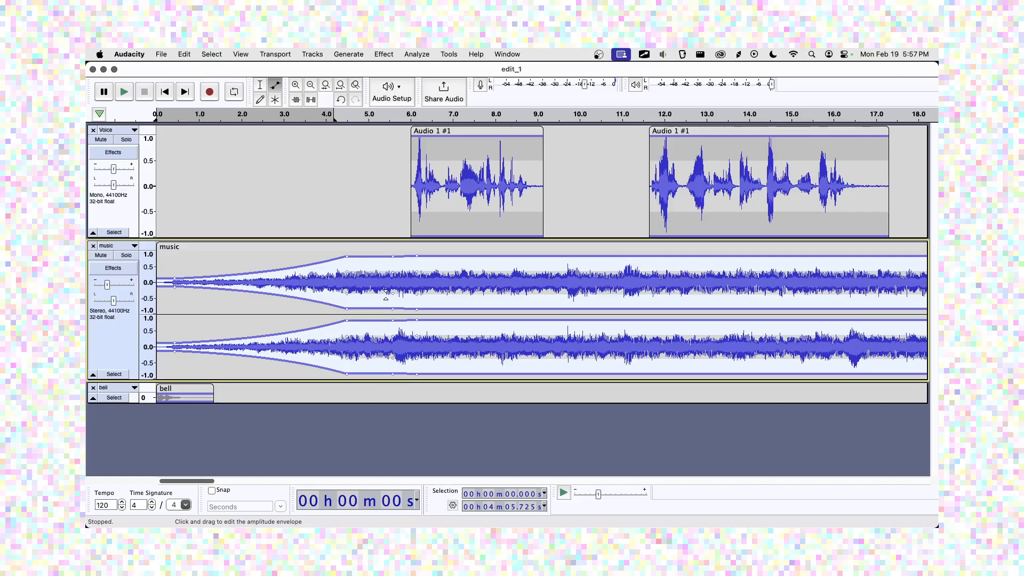
pyautogui.press('Delete')
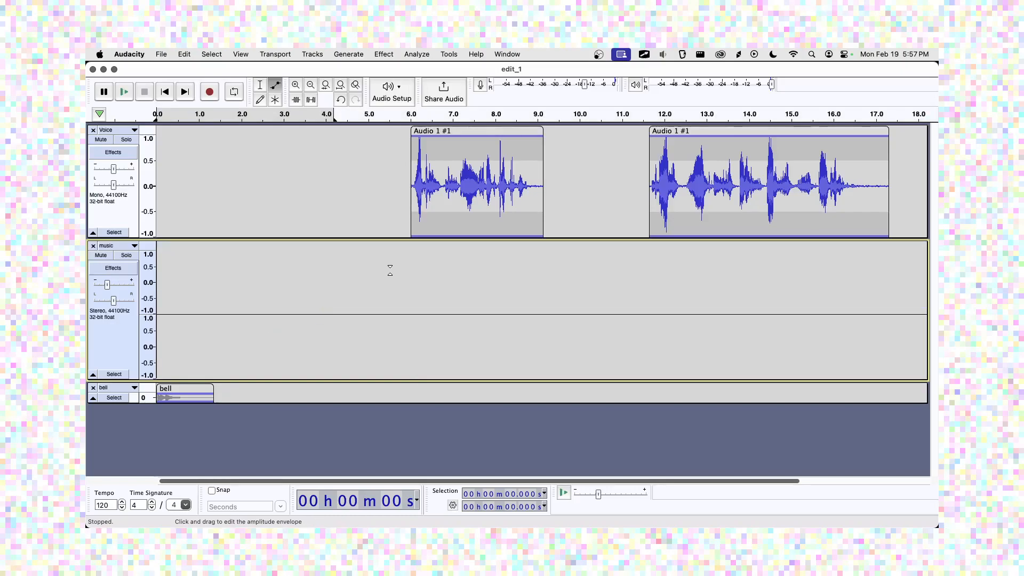
pyautogui.press('super+z')
pyautogui.click(394, 256)
pyautogui.moveTo(395, 255); pyautogui.dragTo(395, 257)
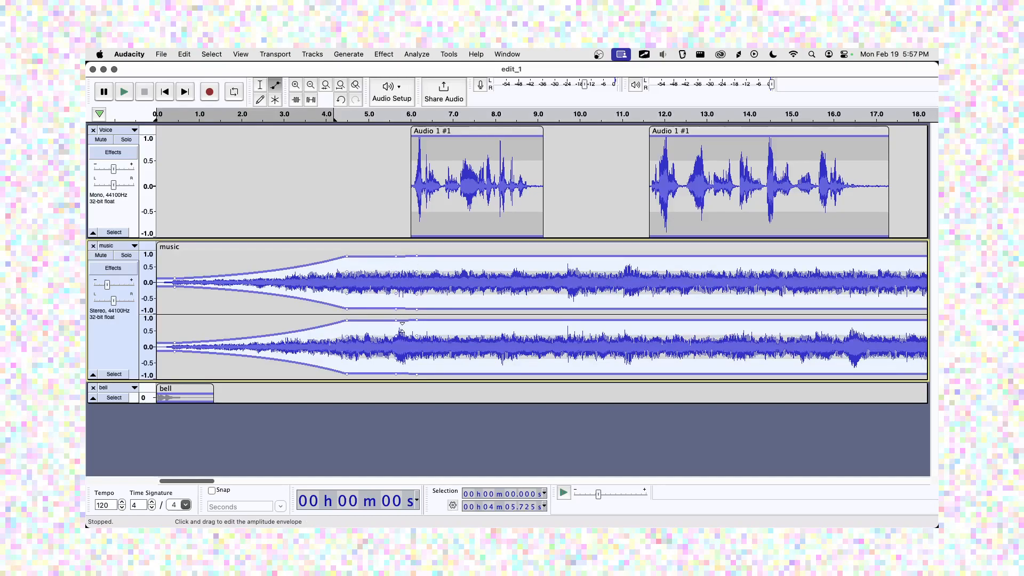
pyautogui.moveTo(403, 381); pyautogui.dragTo(403, 409)
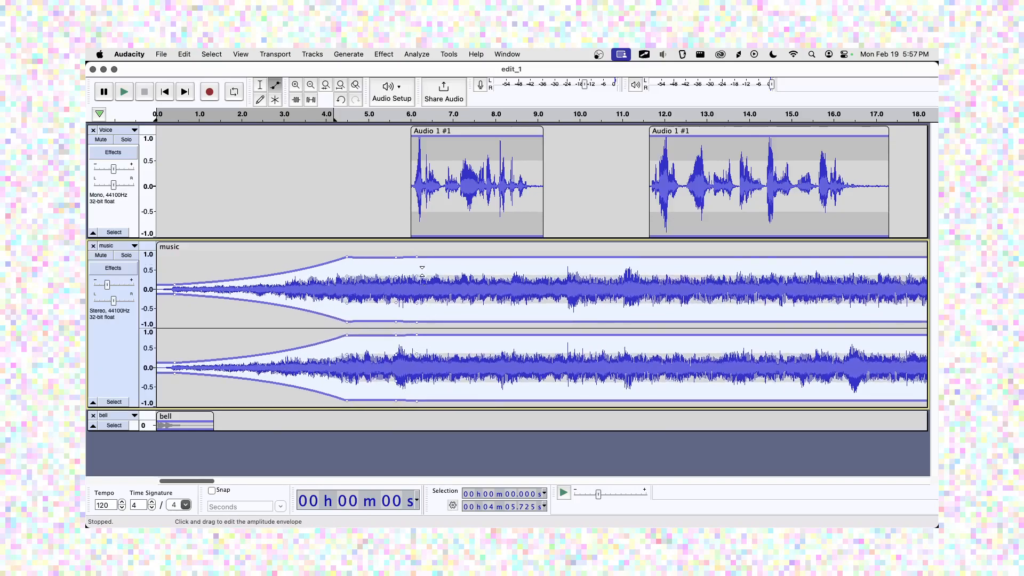
pyautogui.moveTo(418, 259); pyautogui.dragTo(420, 262)
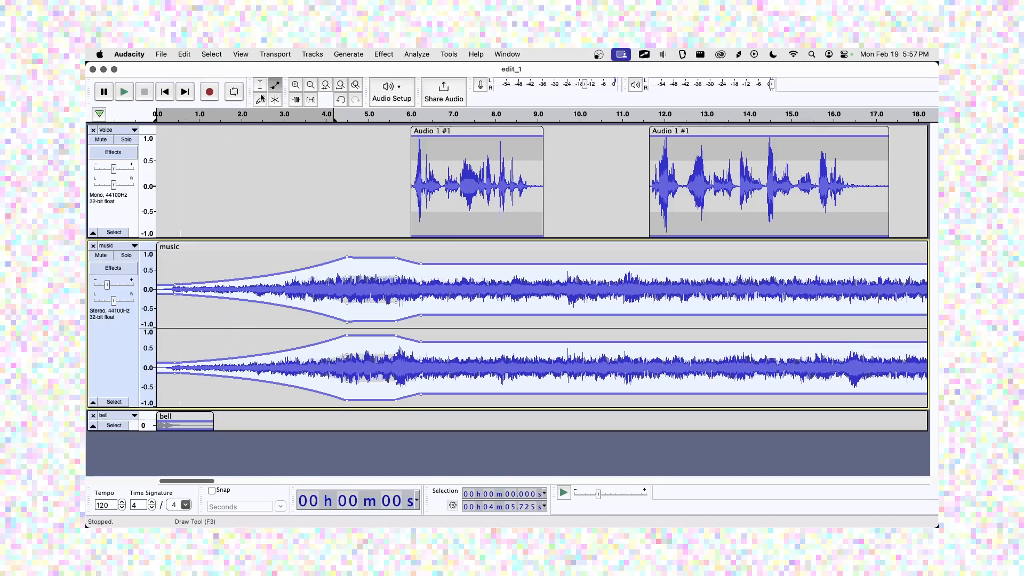
pyautogui.press('F1')
# Play the mix from about 3.5 s to hear the ducked music.
pyautogui.click(303, 188)
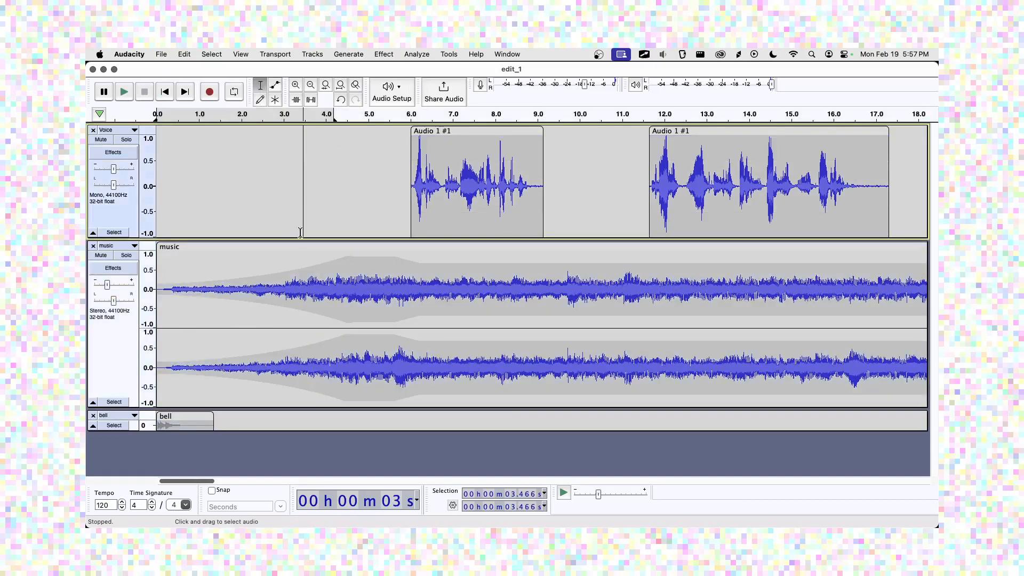
pyautogui.click(306, 263)
pyautogui.click(127, 91)
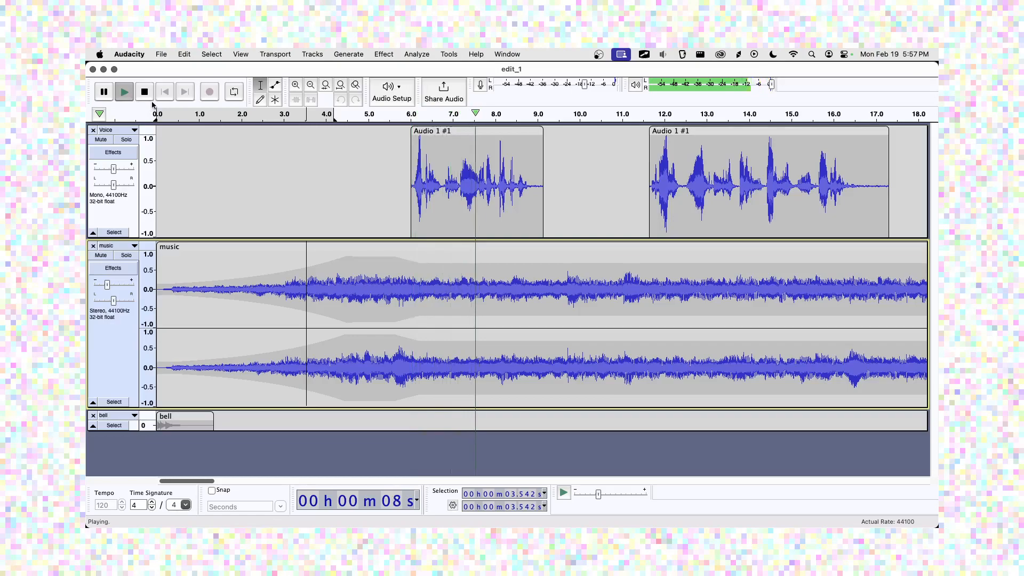
pyautogui.click(145, 92)
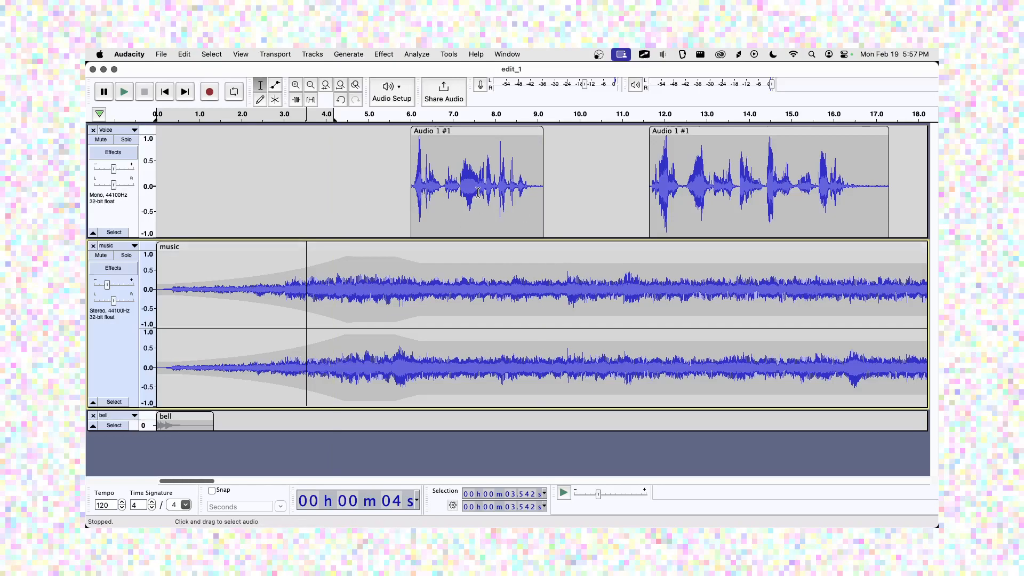
# Drag the second voice clip earlier to about 9.5 s and play back from 5.7 s.
pyautogui.click(391, 171)
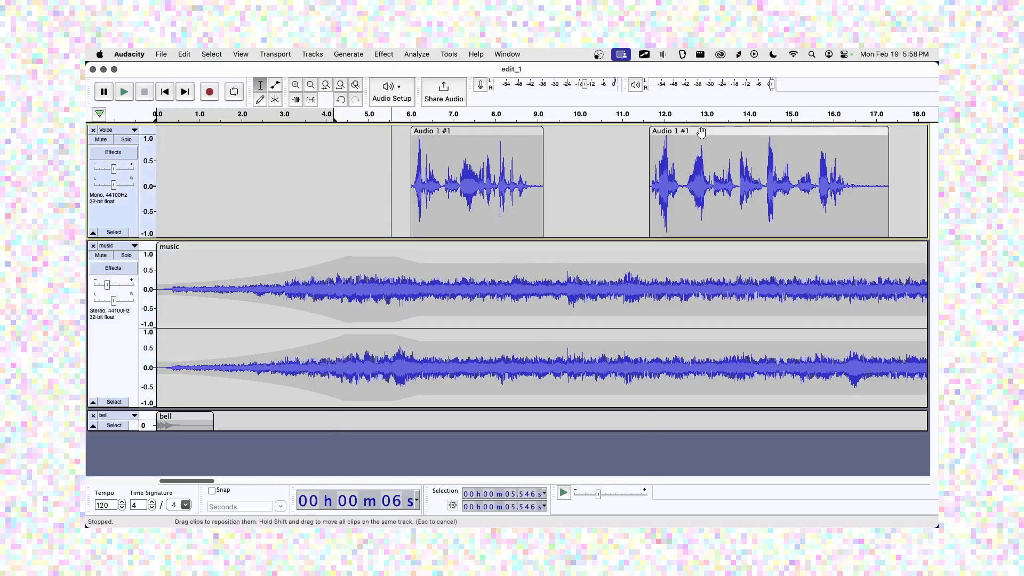
pyautogui.moveTo(702, 132); pyautogui.dragTo(611, 131)
pyautogui.click(399, 162)
pyautogui.click(125, 93)
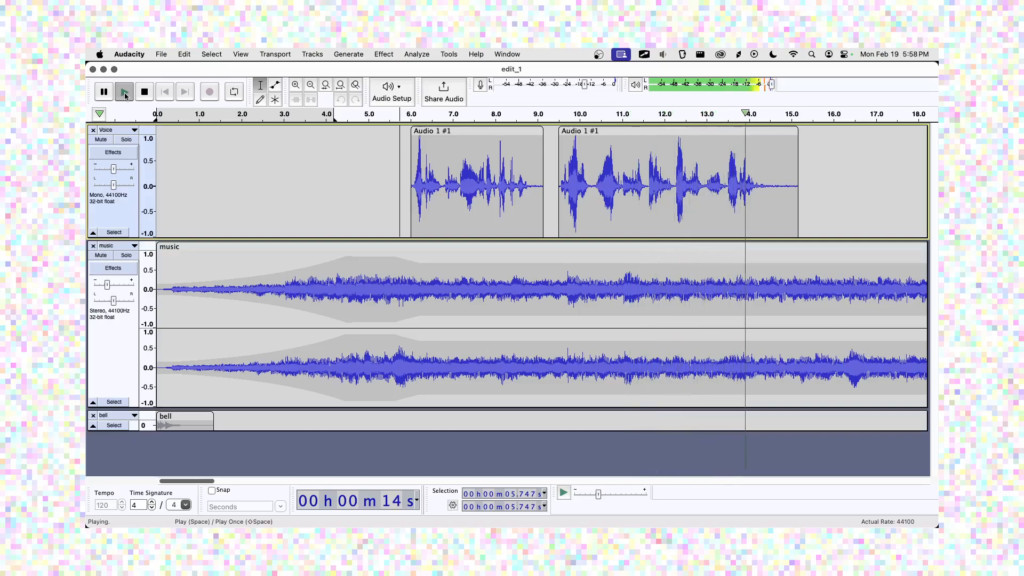
pyautogui.press('space')
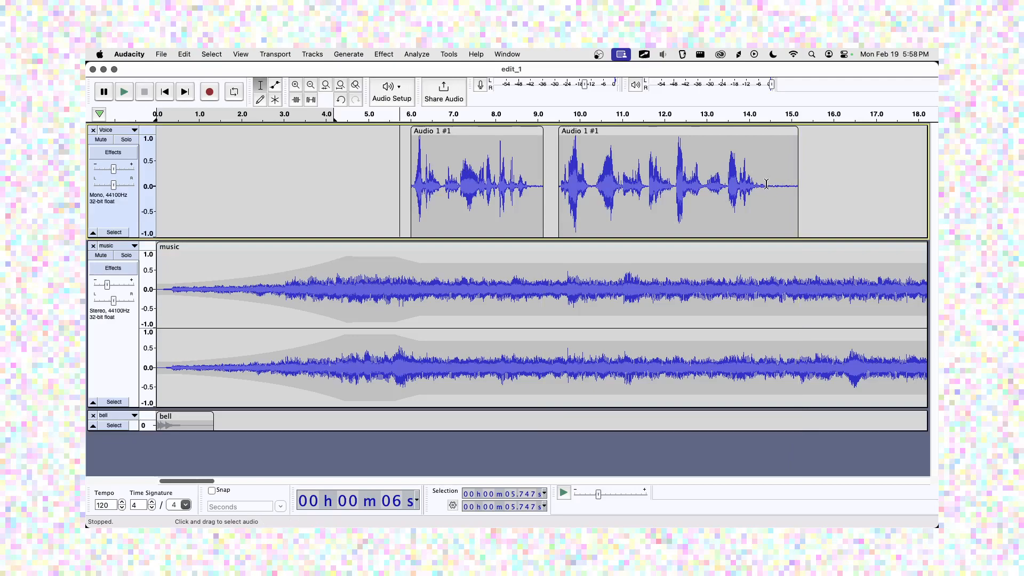
# Delete the trailing silence from 14.305 to 15.180 s and check the clip's new end.
pyautogui.moveTo(761, 165); pyautogui.dragTo(794, 171)
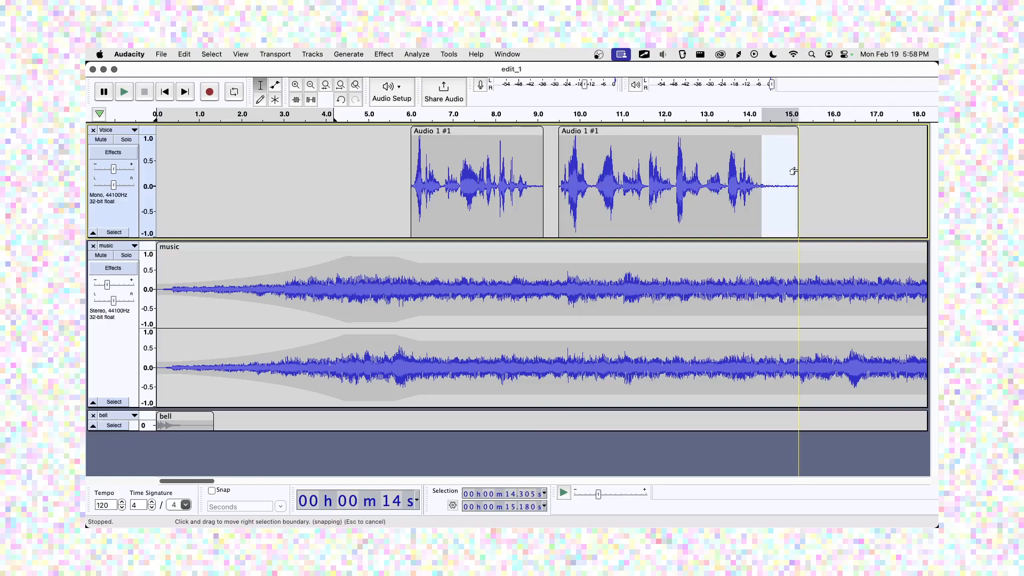
pyautogui.press('Delete')
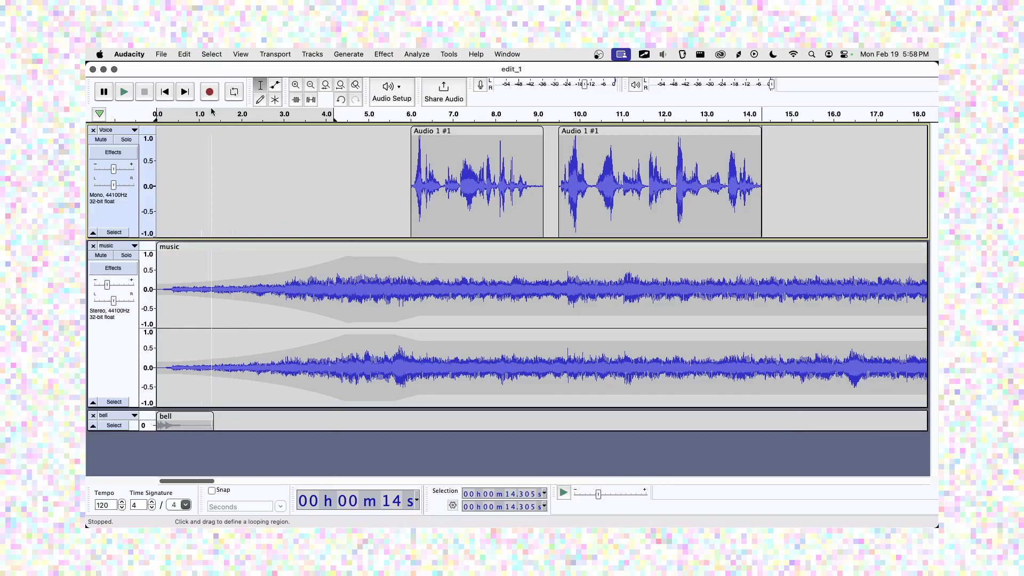
pyautogui.click(296, 85)
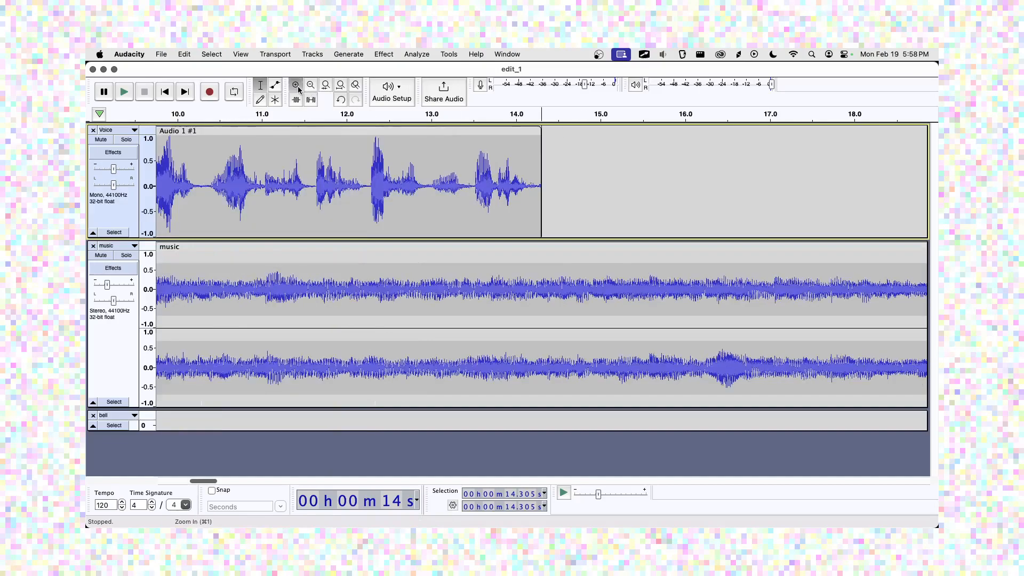
pyautogui.click(296, 86)
pyautogui.click(296, 85)
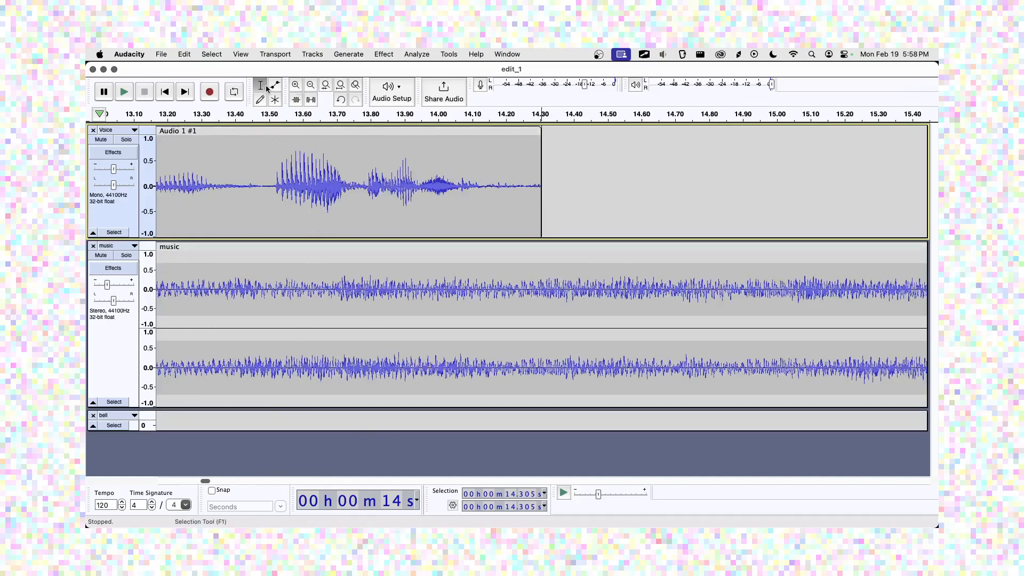
pyautogui.click(339, 85)
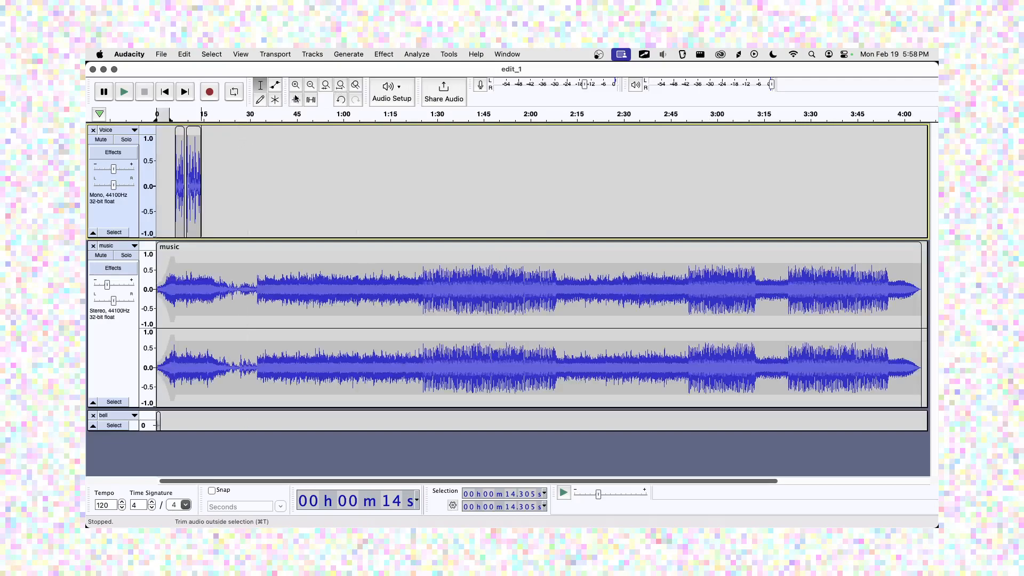
# Zoom in on the project's opening seconds around 4.18 s.
pyautogui.click(170, 137)
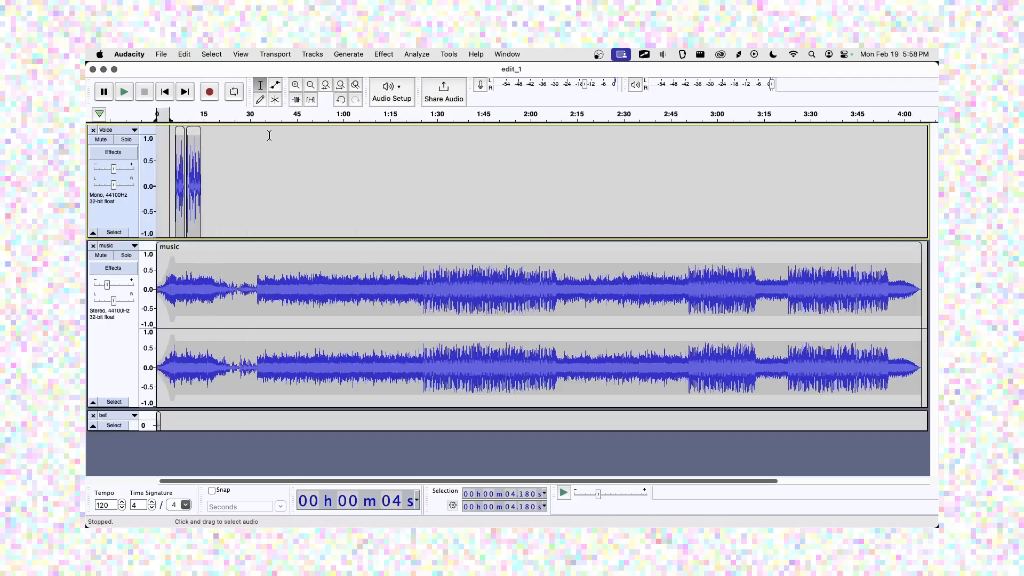
pyautogui.click(297, 86)
pyautogui.click(297, 85)
pyautogui.click(296, 85)
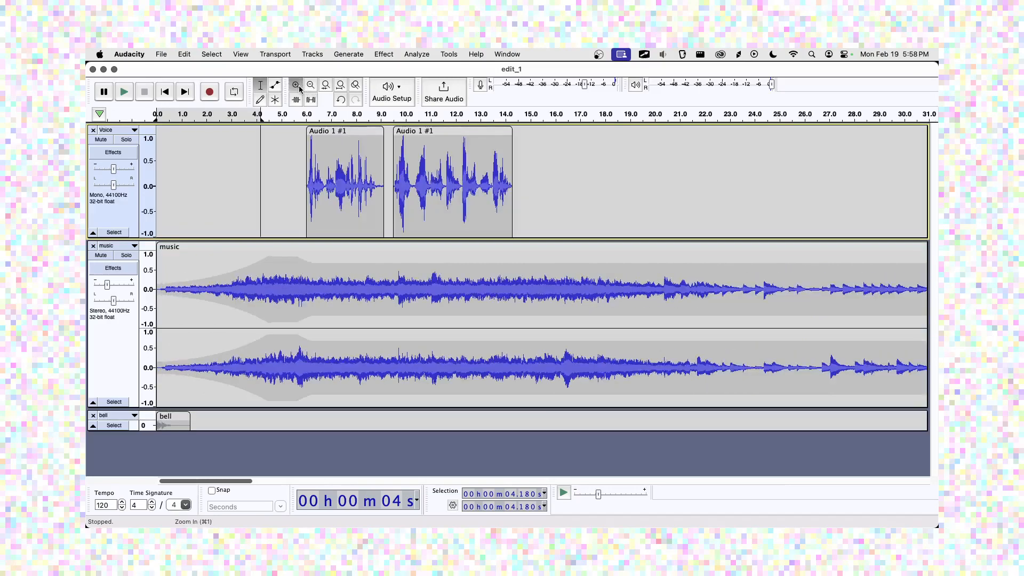
pyautogui.click(297, 85)
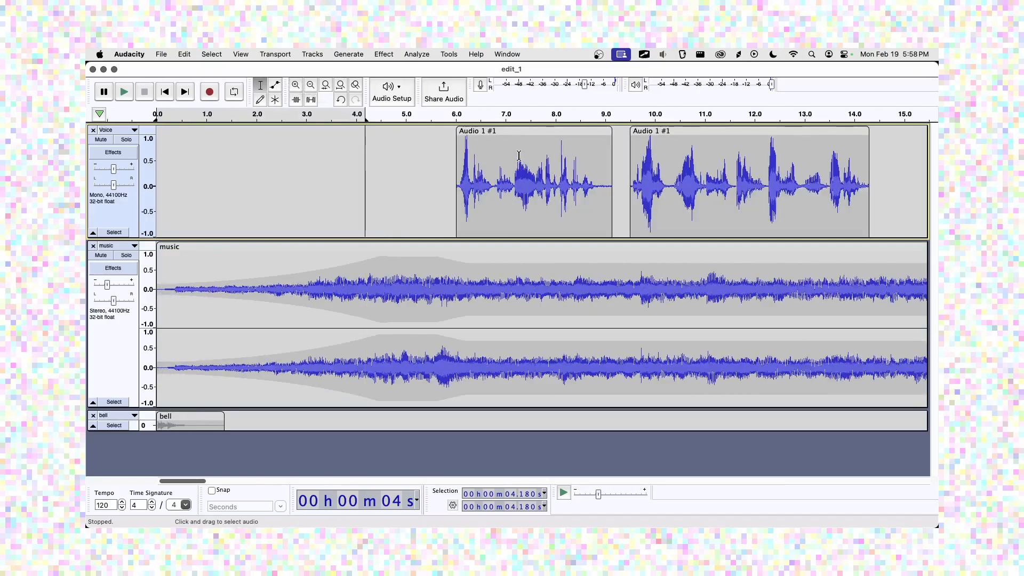
# Zoom in on the first voice clip and apply a Fade In to its first few milliseconds.
pyautogui.doubleClick(518, 155)
pyautogui.click(297, 86)
pyautogui.click(297, 87)
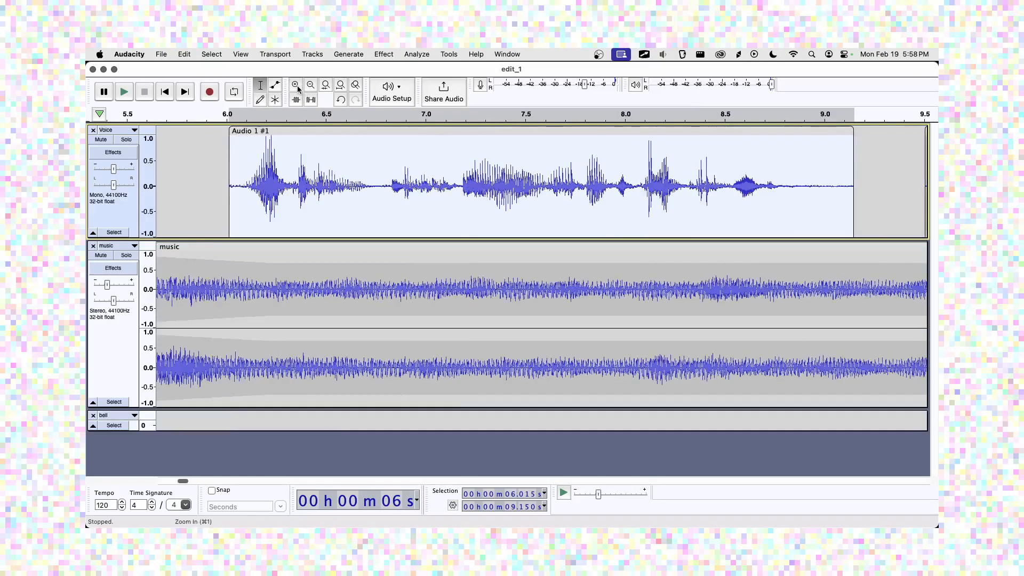
pyautogui.click(207, 169)
pyautogui.moveTo(242, 177); pyautogui.dragTo(229, 177)
pyautogui.click(379, 54)
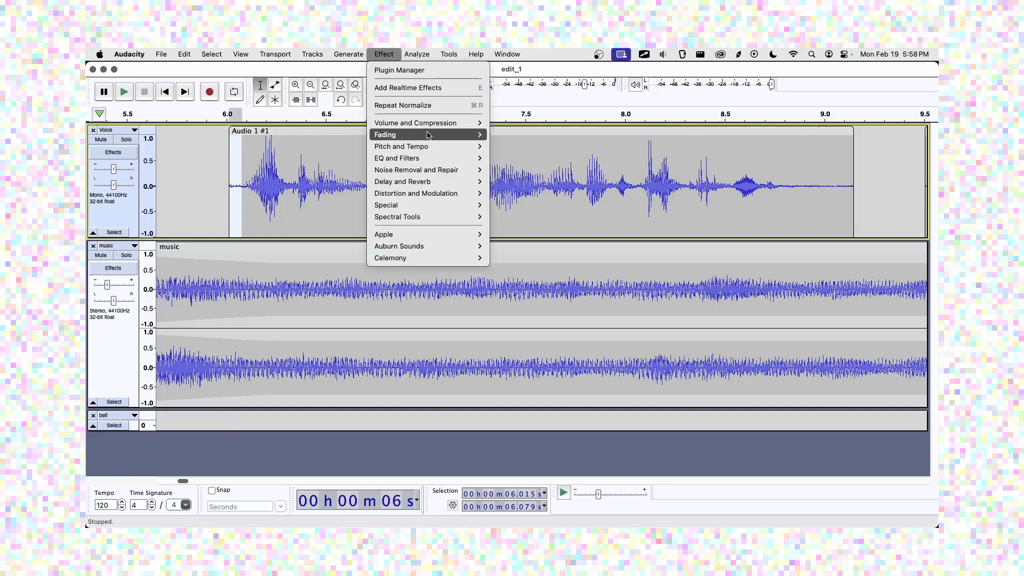
pyautogui.moveTo(430, 135)
pyautogui.click(505, 171)
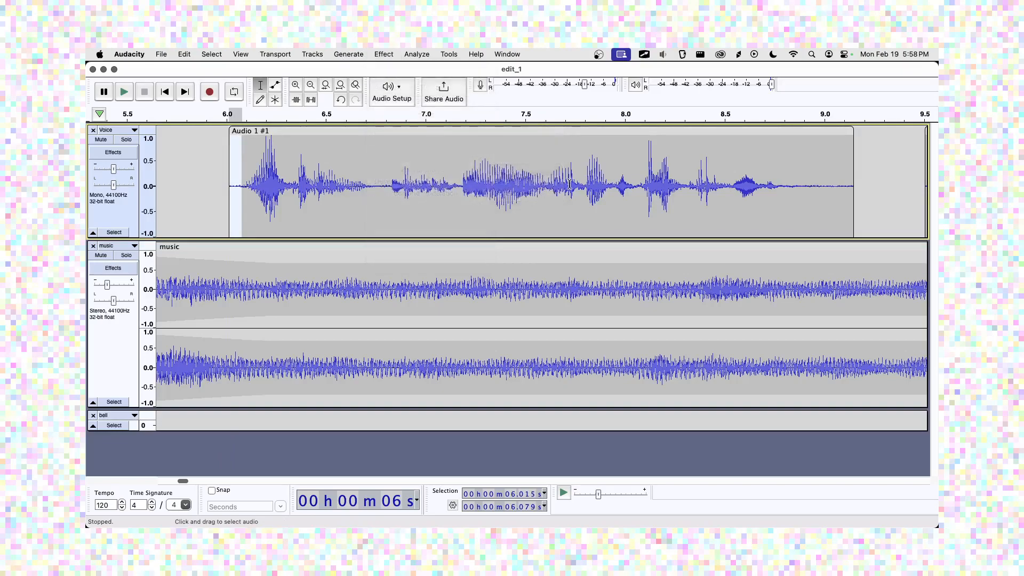
# Apply a Fade Out to the tail end of the first voice clip.
pyautogui.moveTo(808, 185)
pyautogui.mouseDown()
pyautogui.moveTo(861, 190)
pyautogui.moveTo(790, 187)
pyautogui.mouseUp()
pyautogui.click(350, 54)
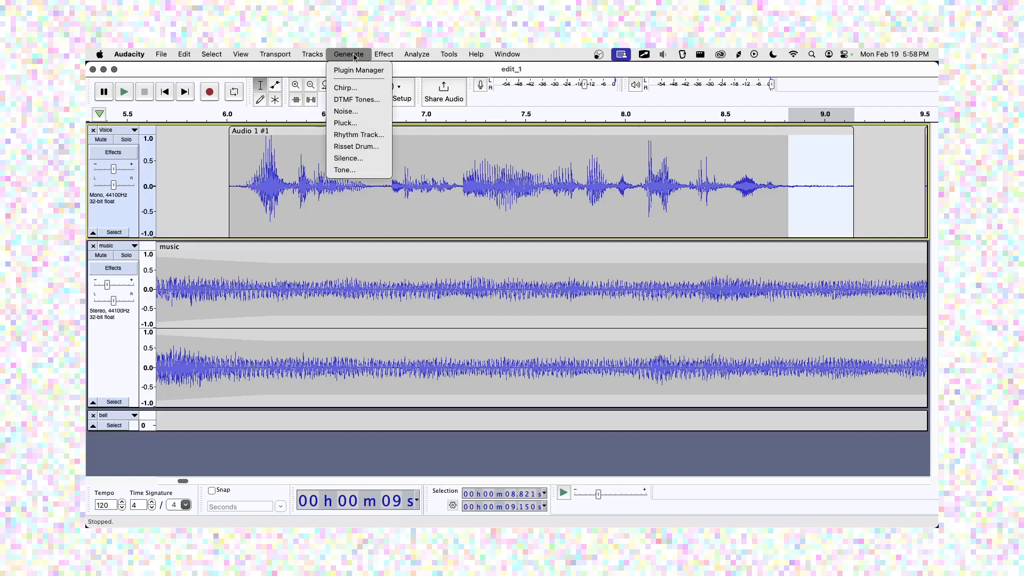
pyautogui.moveTo(384, 54)
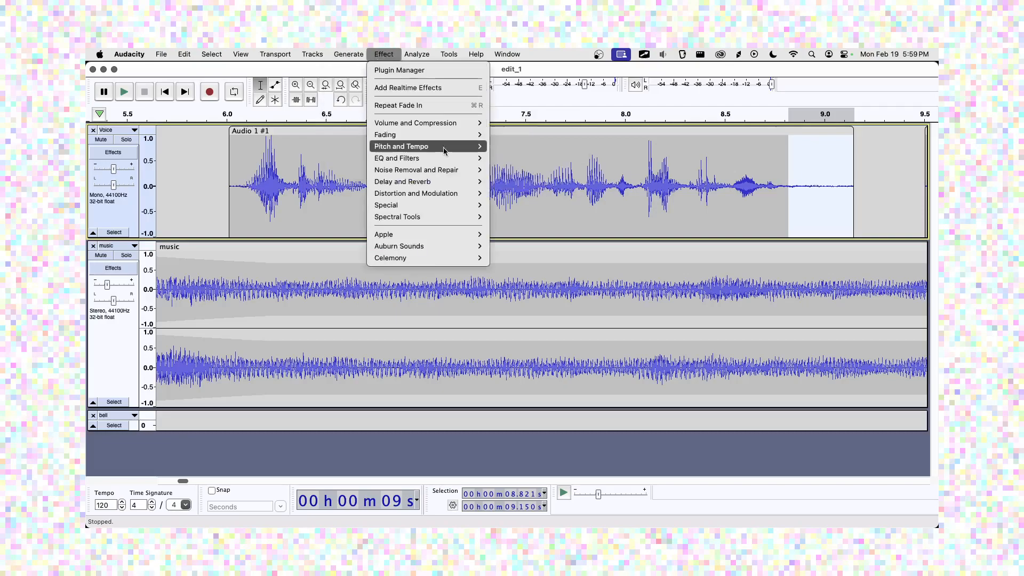
pyautogui.moveTo(416, 135)
pyautogui.click(512, 182)
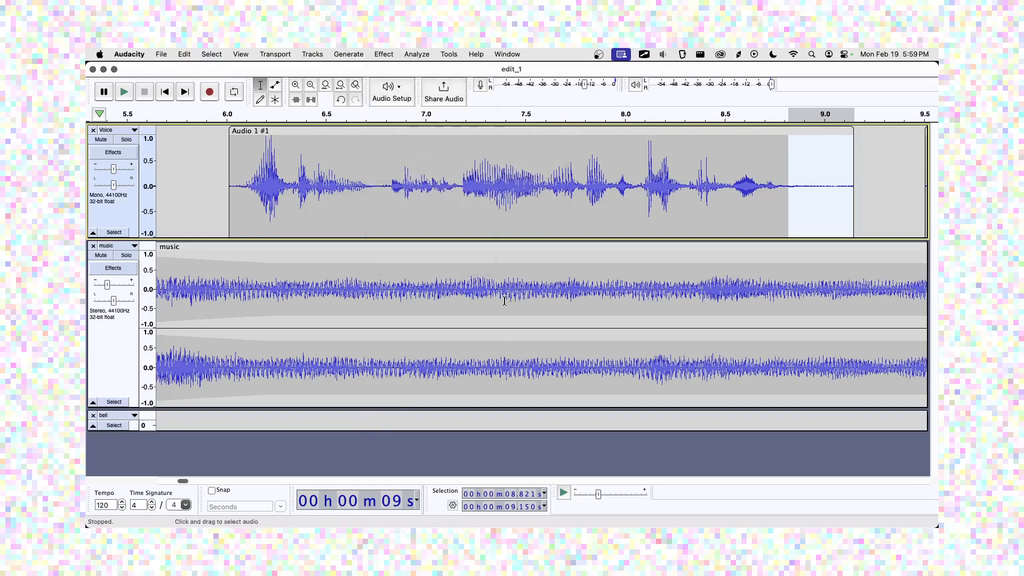
# Zoom out to show both voice clips and select the whole second voice clip.
pyautogui.click(310, 85)
pyautogui.click(310, 85)
pyautogui.click(696, 171)
pyautogui.doubleClick(708, 157)
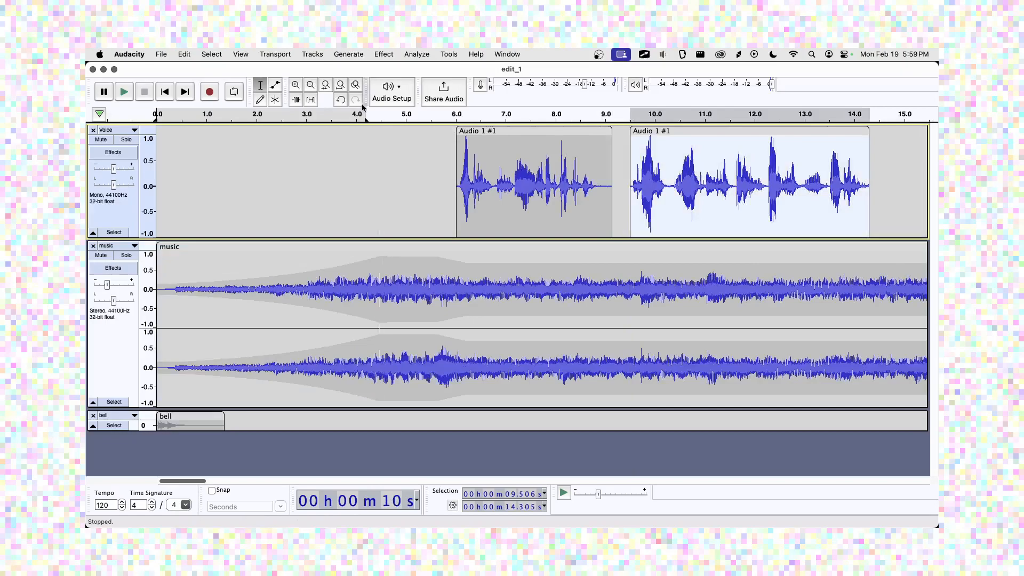
# Apply a Fade In to the first few milliseconds of the second voice clip.
pyautogui.click(340, 87)
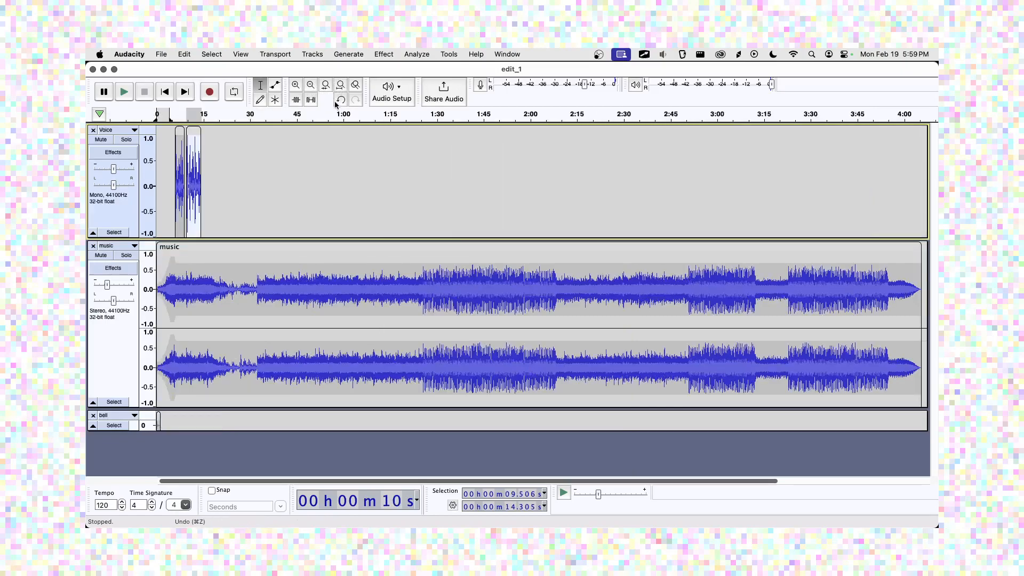
pyautogui.click(332, 85)
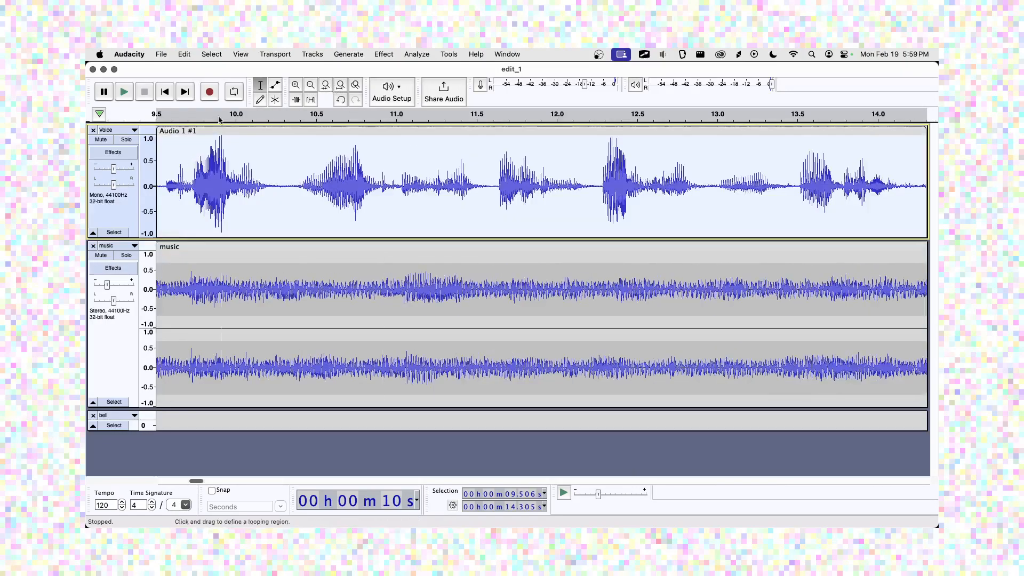
pyautogui.click(310, 86)
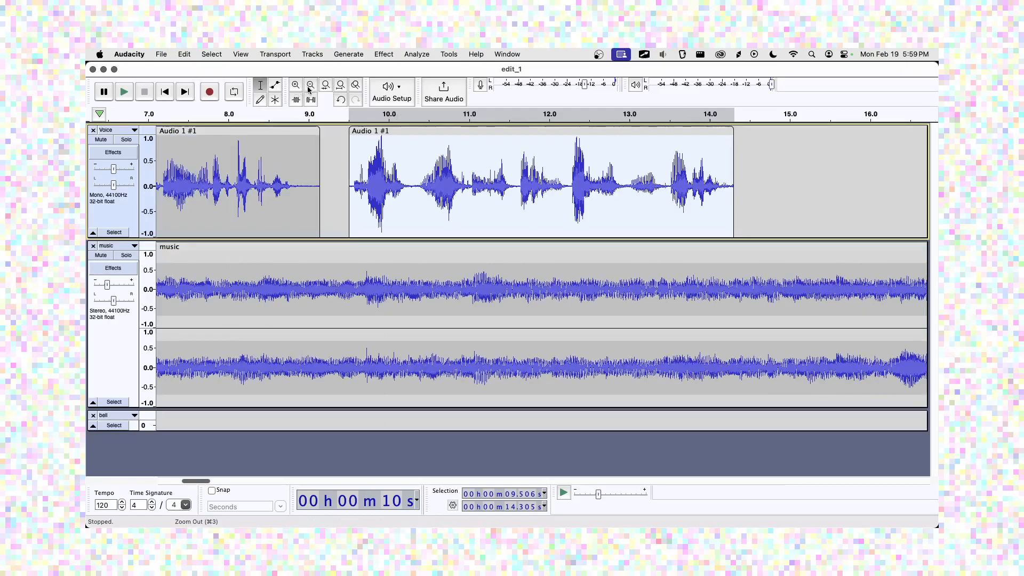
pyautogui.click(346, 138)
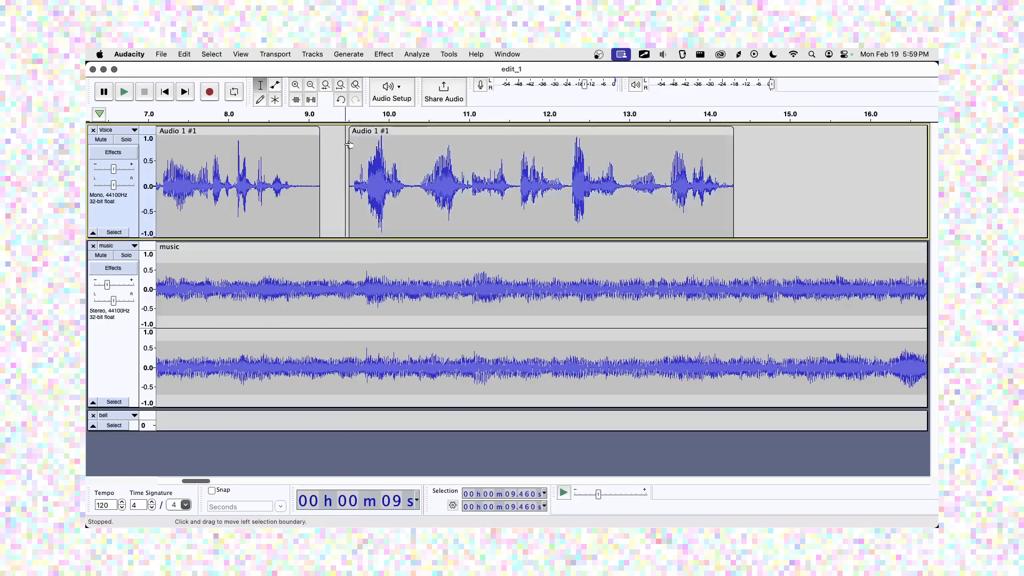
pyautogui.click(293, 89)
pyautogui.moveTo(576, 185); pyautogui.dragTo(557, 181)
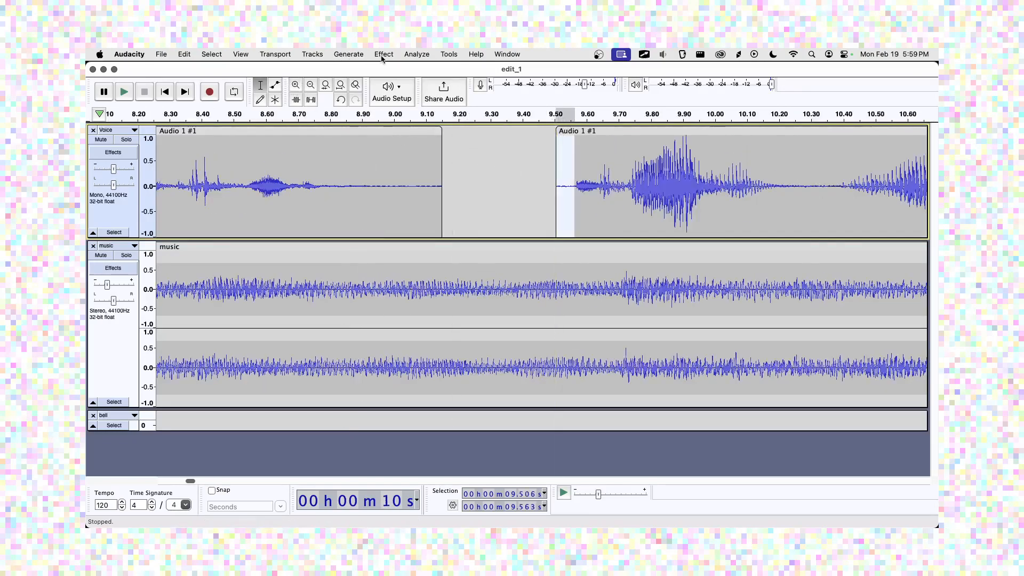
pyautogui.click(406, 54)
pyautogui.moveTo(384, 54)
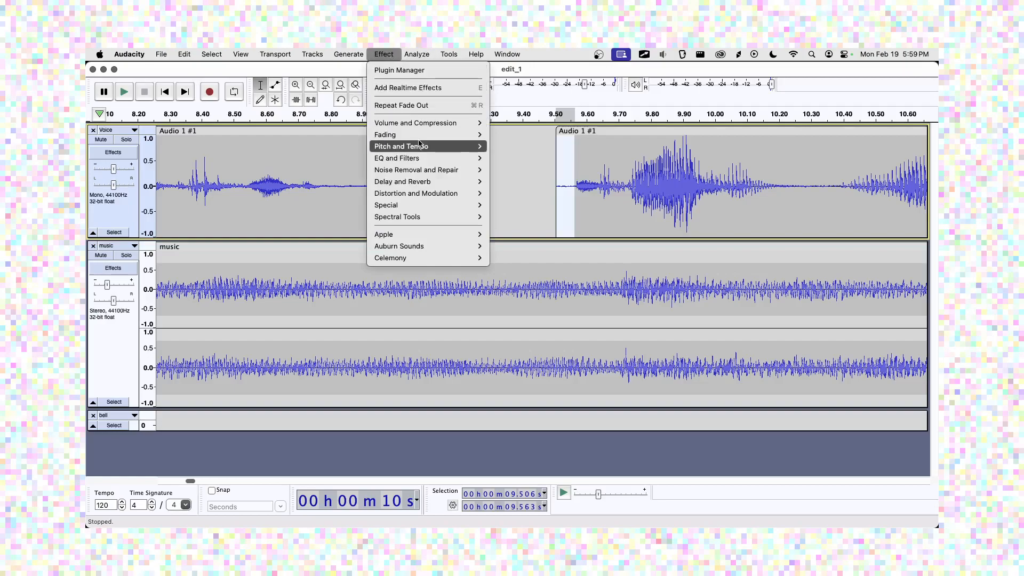
pyautogui.moveTo(424, 136)
pyautogui.click(526, 171)
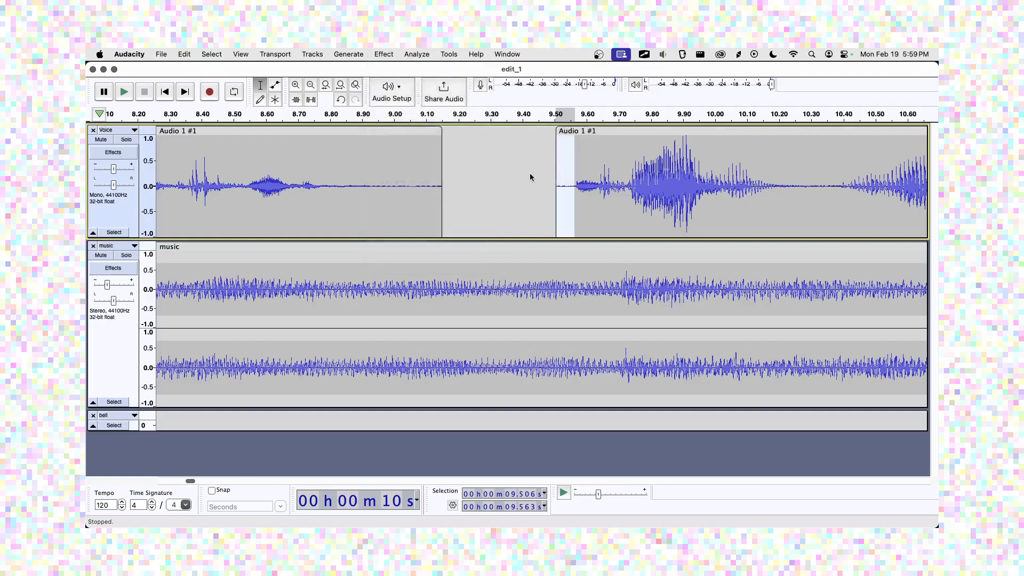
pyautogui.click(515, 178)
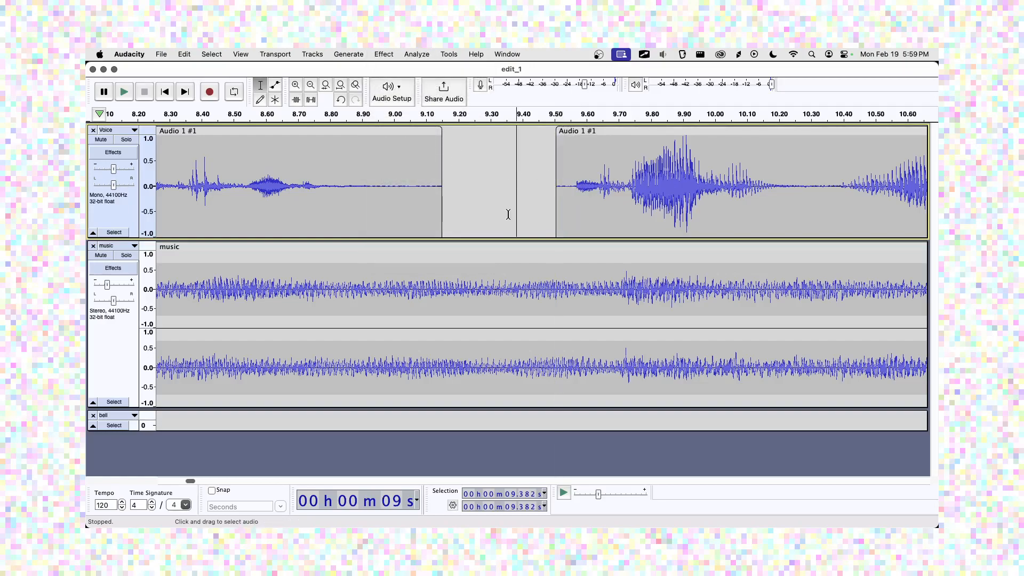
# Apply a Fade Out to the second clip's last stretch ending at 14.305 s, then fit the project.
pyautogui.click(311, 85)
pyautogui.click(311, 85)
pyautogui.click(920, 195)
pyautogui.click(297, 86)
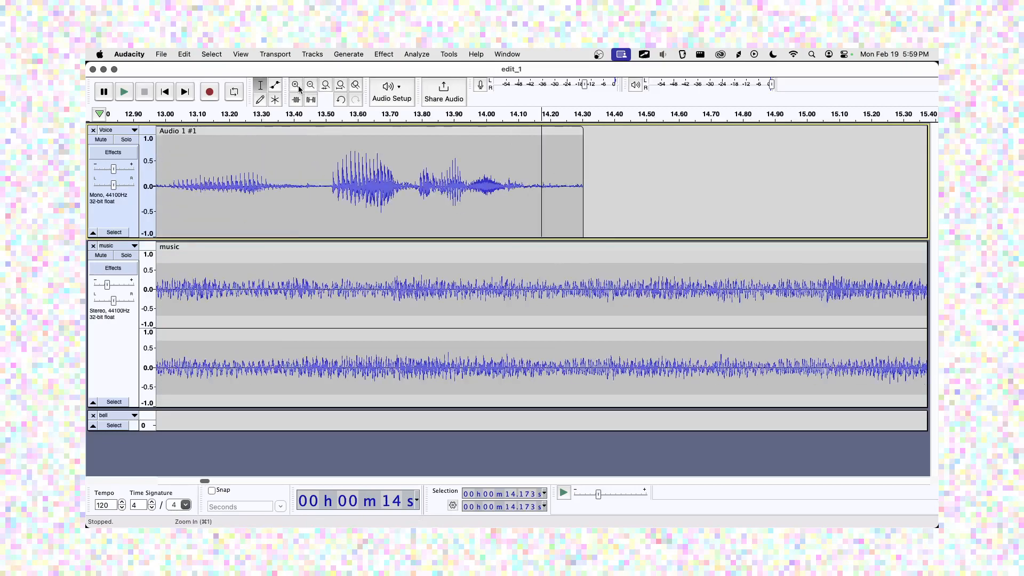
pyautogui.moveTo(541, 190); pyautogui.dragTo(582, 196)
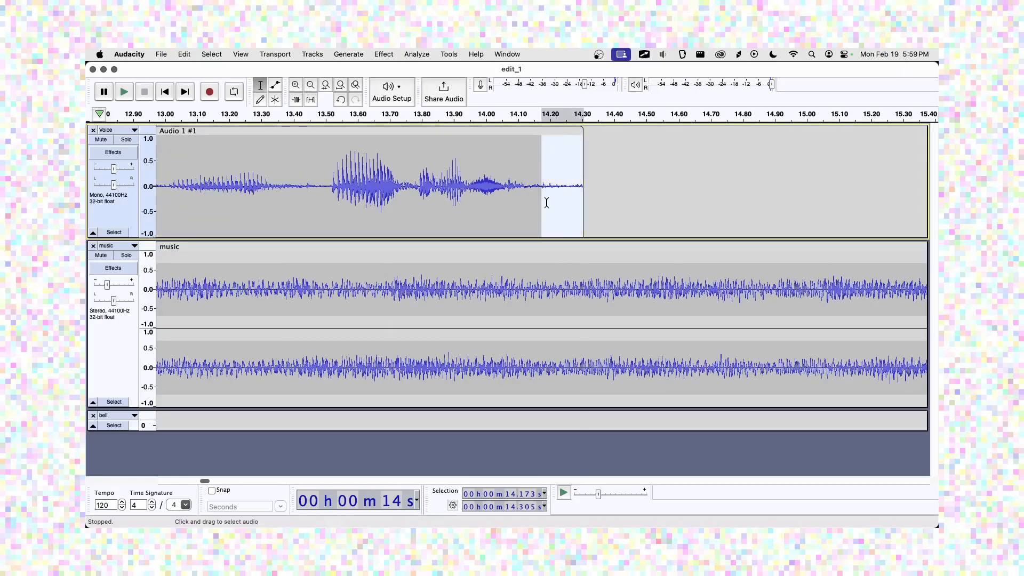
pyautogui.click(384, 55)
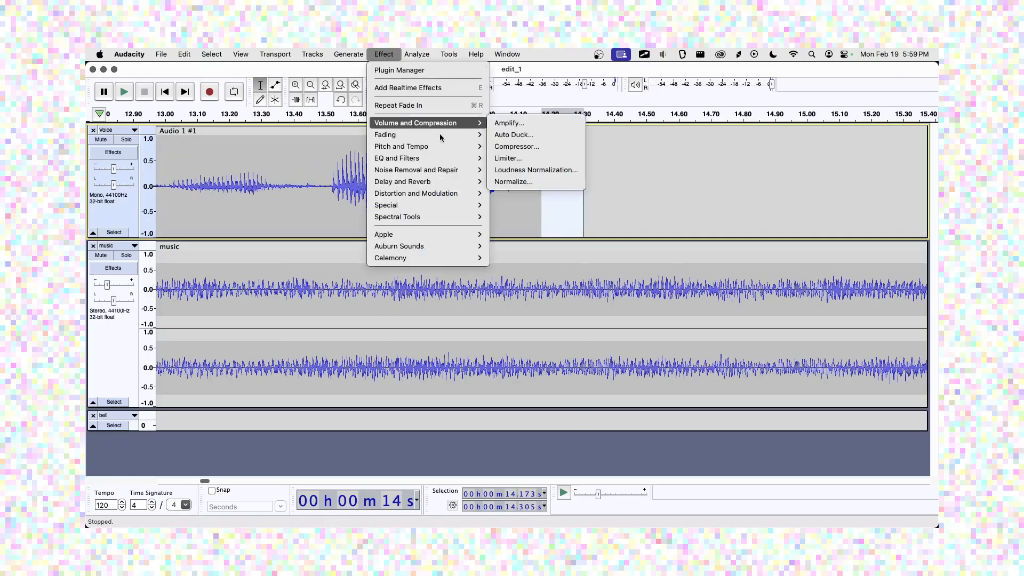
pyautogui.moveTo(459, 137)
pyautogui.click(509, 182)
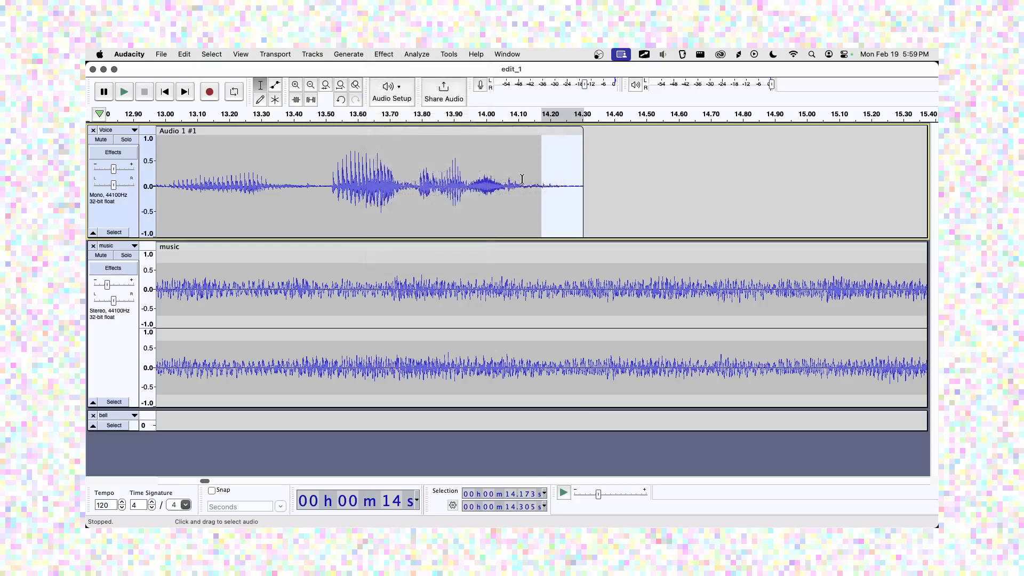
pyautogui.click(621, 171)
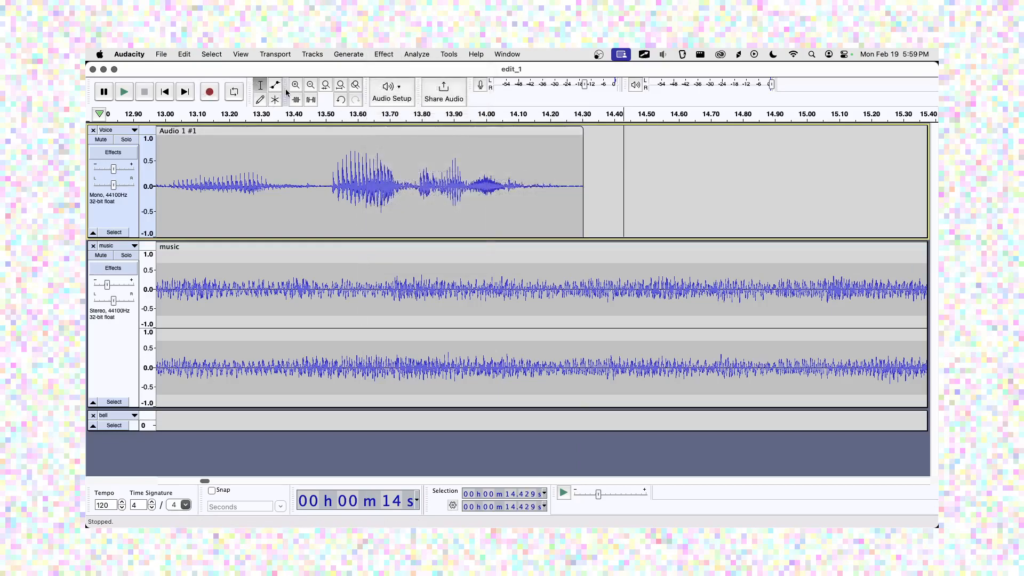
pyautogui.click(340, 90)
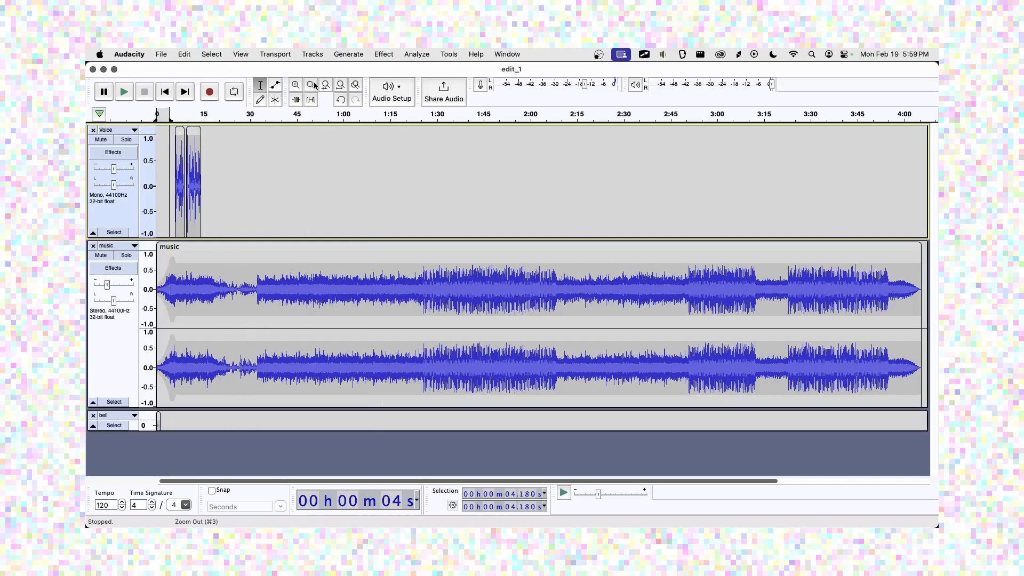
# Zoom out to show the first 31 seconds and shrink the music track's height.
pyautogui.click(296, 86)
pyautogui.click(296, 86)
pyautogui.click(296, 85)
pyautogui.click(296, 85)
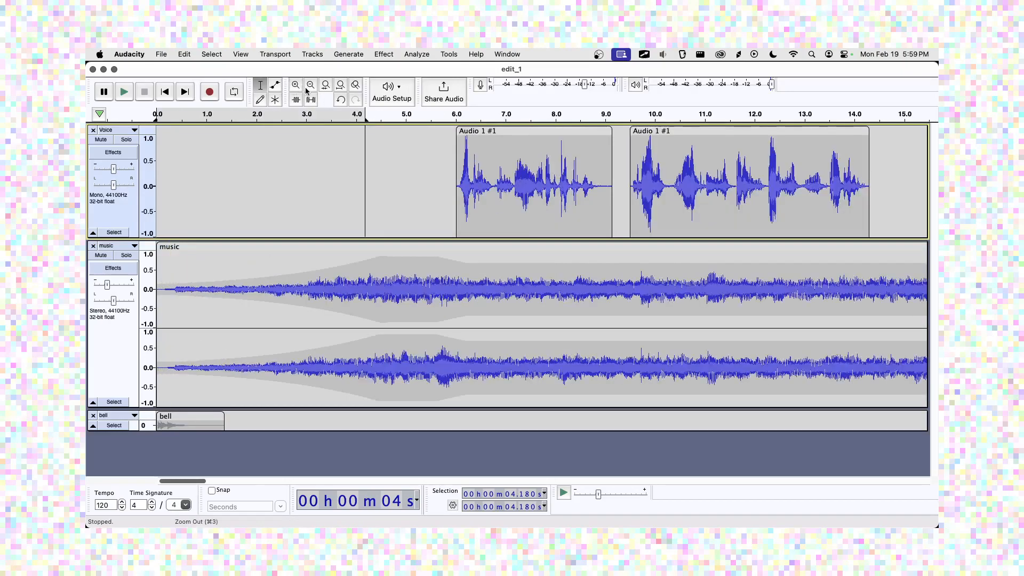
pyautogui.click(310, 85)
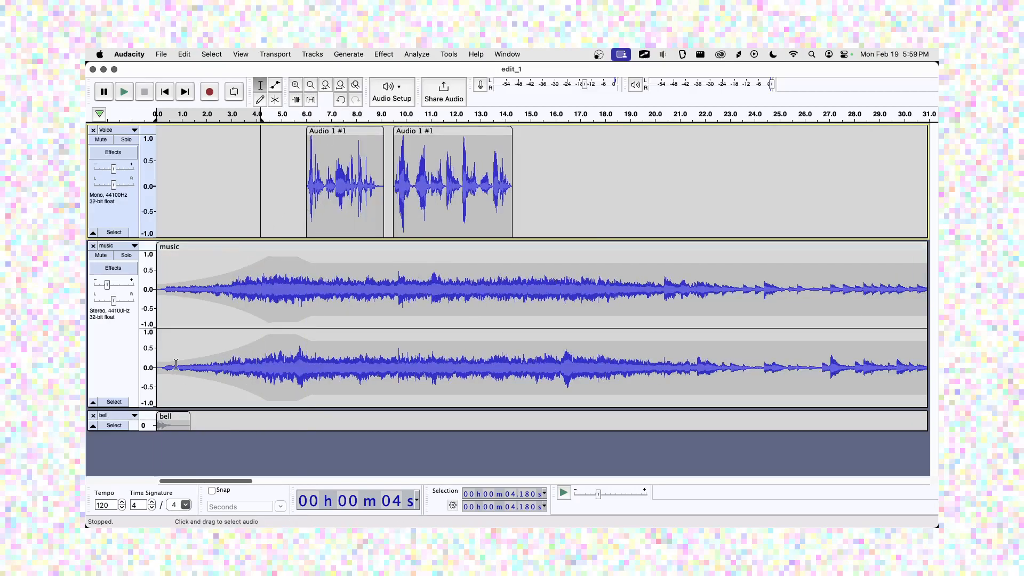
pyautogui.moveTo(220, 410); pyautogui.dragTo(246, 410)
# Unmute the bell track, move the bell clip to about 16.4 s, and play from 5.35 s.
pyautogui.click(101, 346)
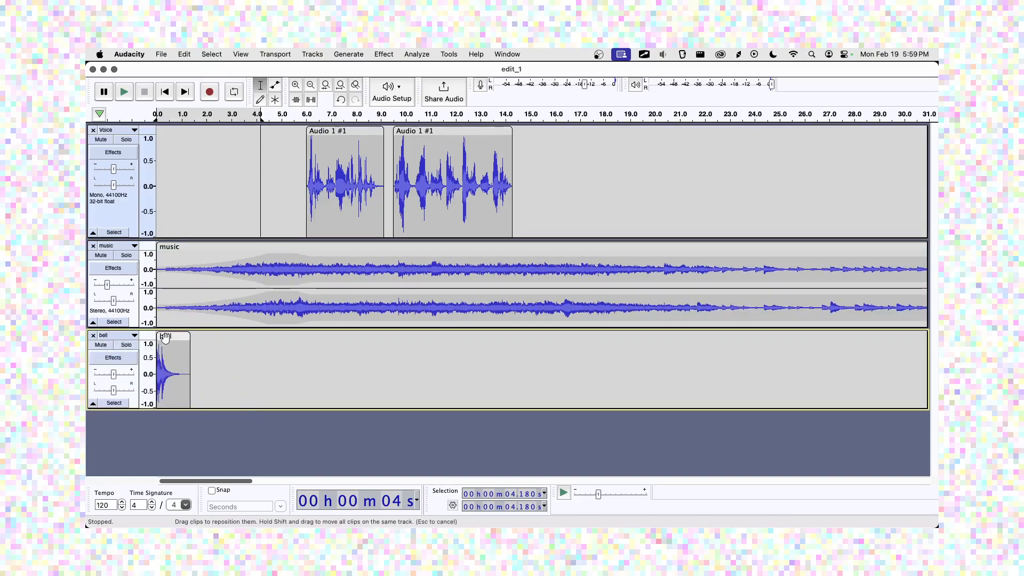
pyautogui.moveTo(168, 337); pyautogui.dragTo(571, 369)
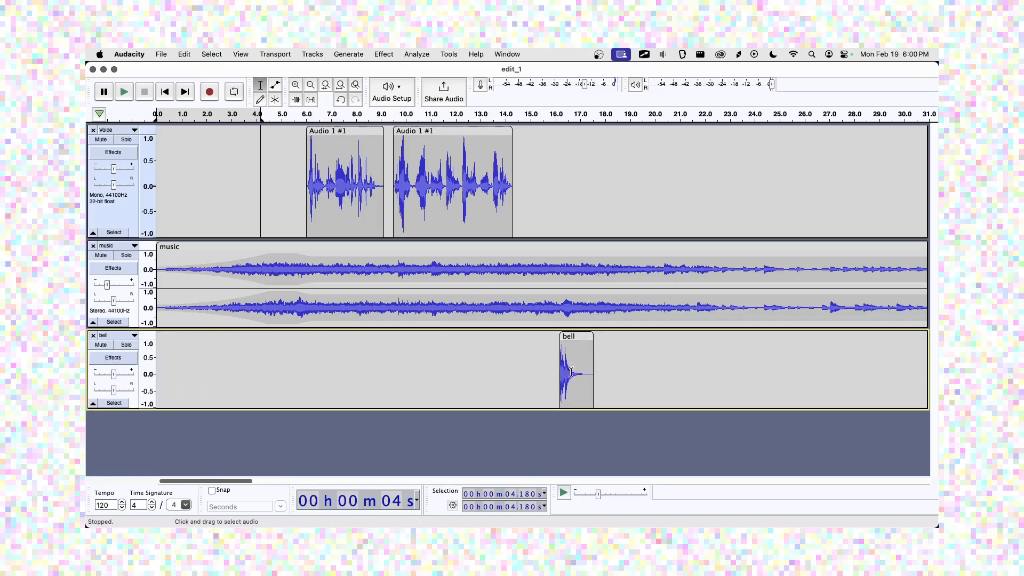
pyautogui.click(290, 143)
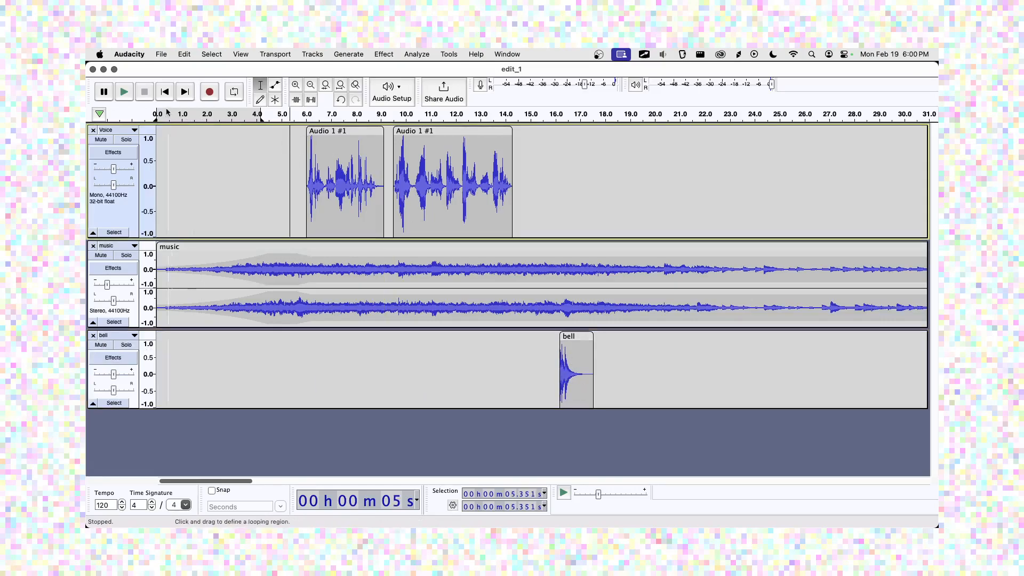
pyautogui.click(124, 93)
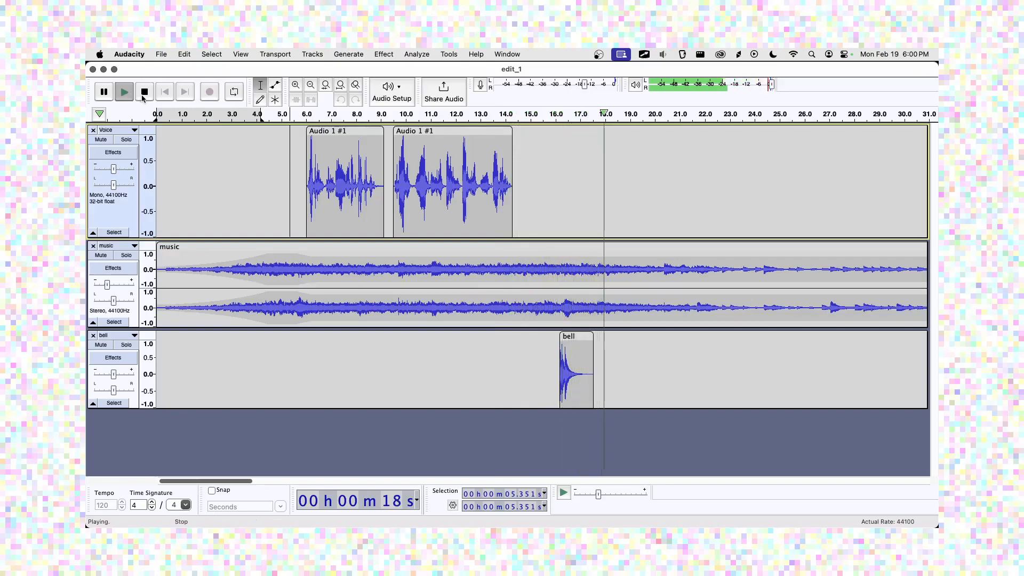
# Shift the bell clip slightly earlier to about 15.1 s and listen from 13.72 s.
pyautogui.press('space')
pyautogui.moveTo(576, 338); pyautogui.dragTo(550, 337)
pyautogui.click(497, 227)
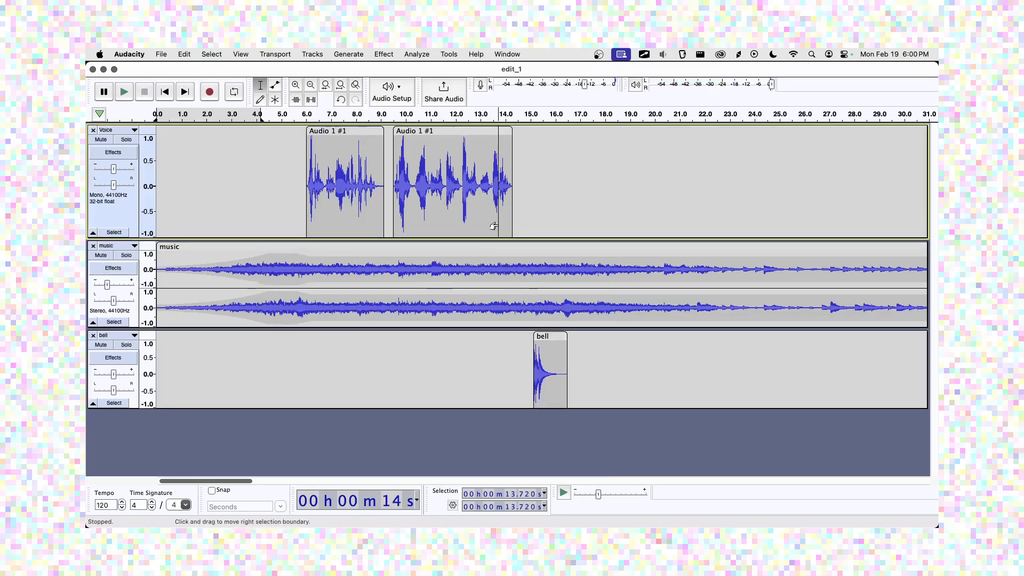
pyautogui.press('space')
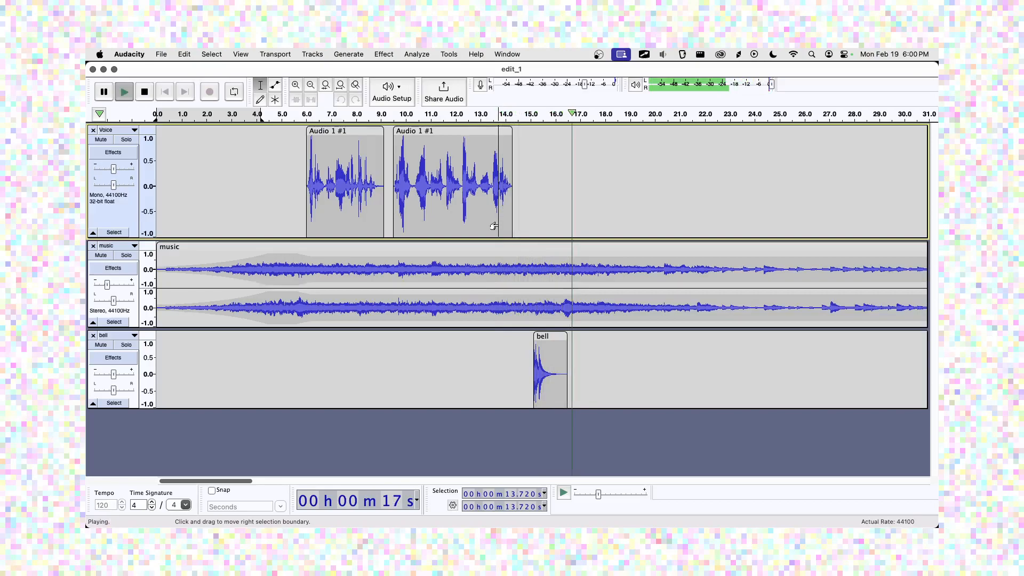
pyautogui.press('space')
# Zoom in on the whole bell clip and make the bell track taller.
pyautogui.doubleClick(560, 358)
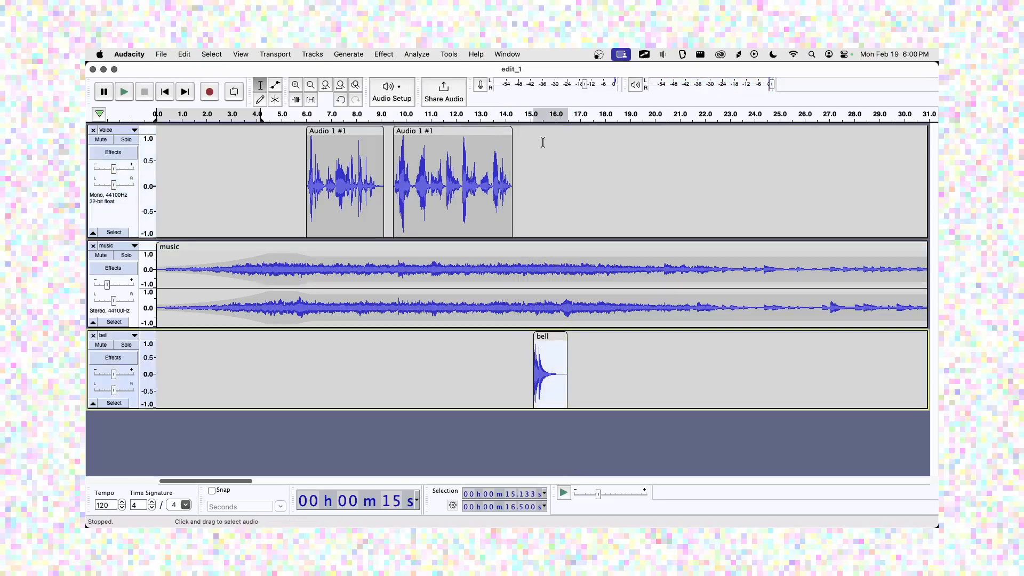
pyautogui.click(296, 87)
pyautogui.click(297, 87)
pyautogui.click(297, 87)
pyautogui.click(296, 88)
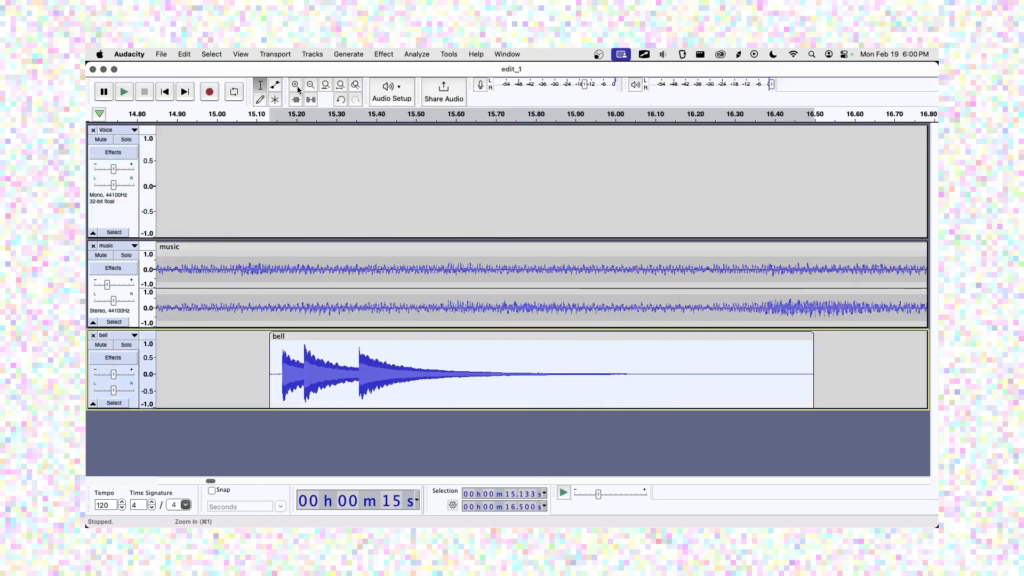
pyautogui.click(296, 88)
pyautogui.click(310, 86)
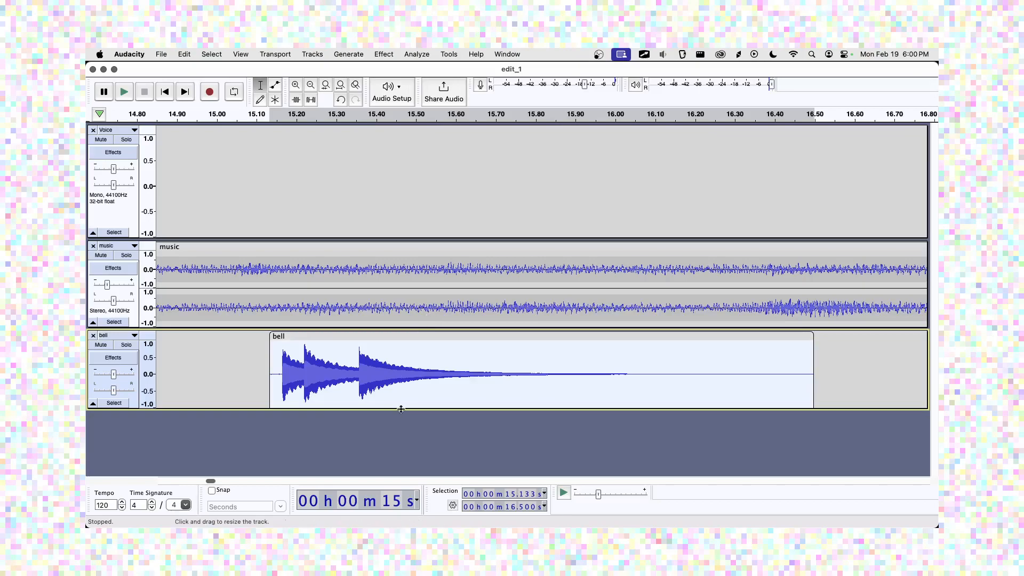
pyautogui.moveTo(402, 409); pyautogui.dragTo(400, 447)
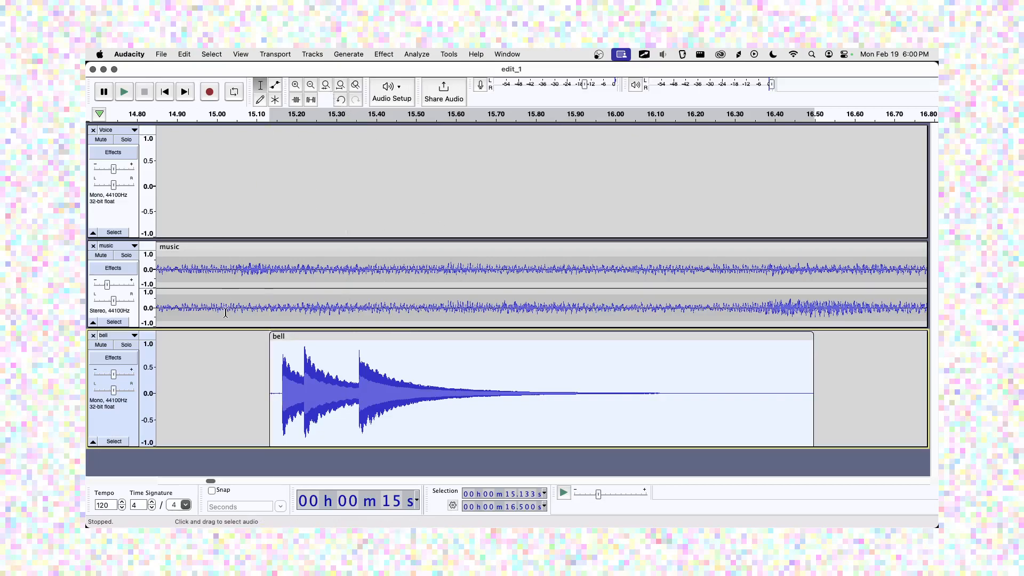
# Delete the music after 26.5 s.
pyautogui.click(341, 85)
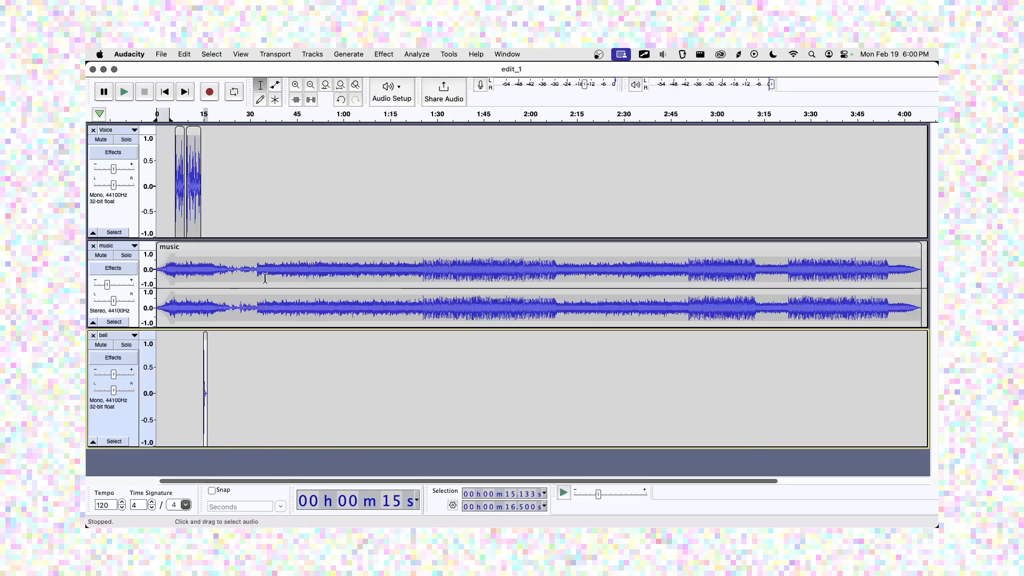
pyautogui.moveTo(241, 275); pyautogui.dragTo(915, 309)
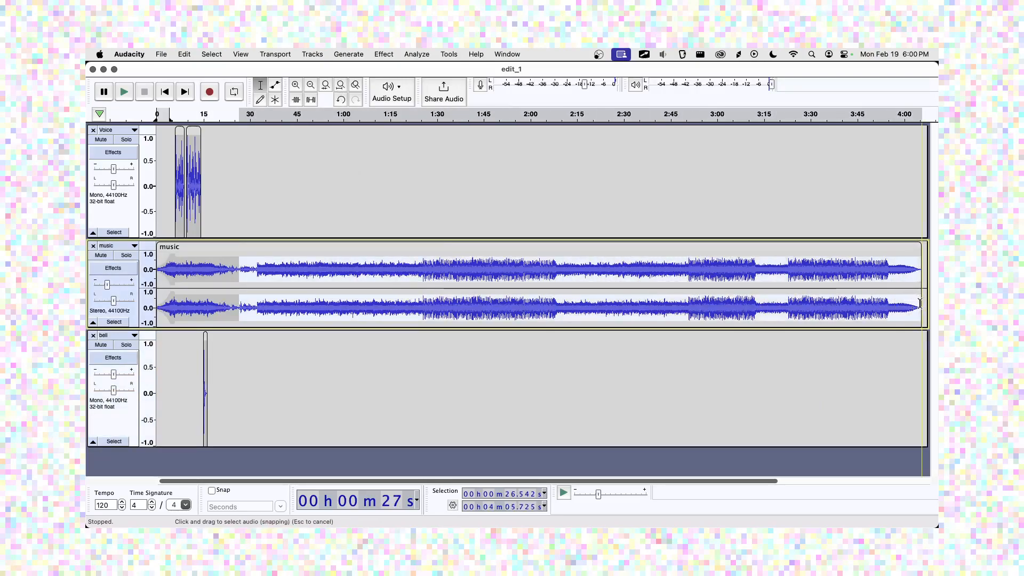
pyautogui.press('Delete')
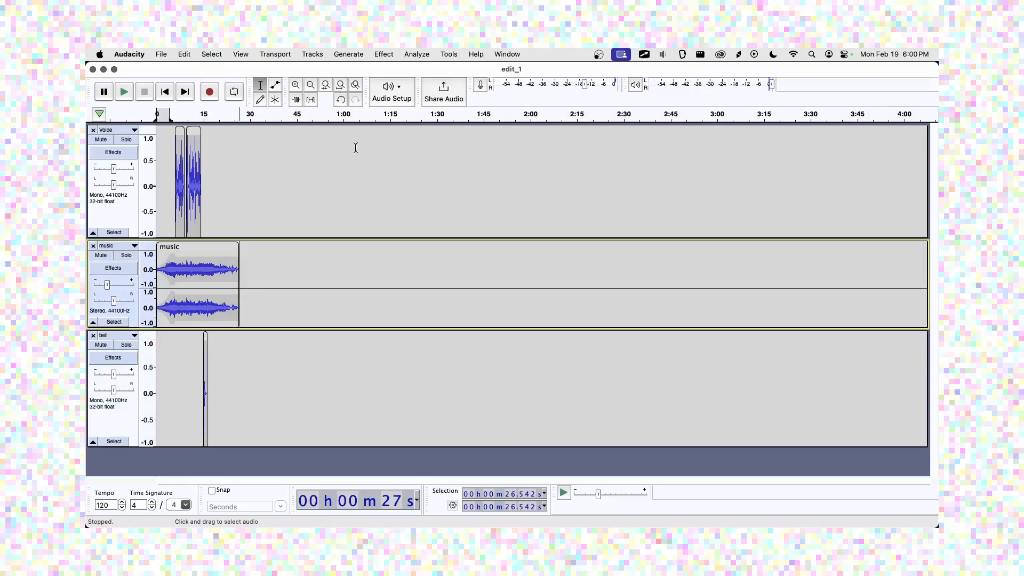
# Use a volume envelope to fade the music tail down to near silence.
pyautogui.click(341, 85)
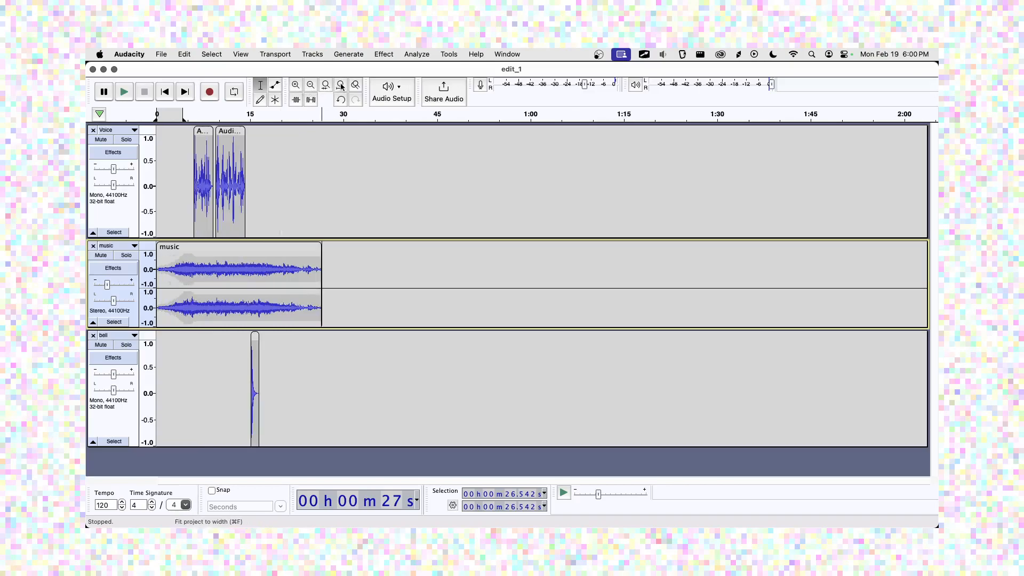
pyautogui.click(341, 86)
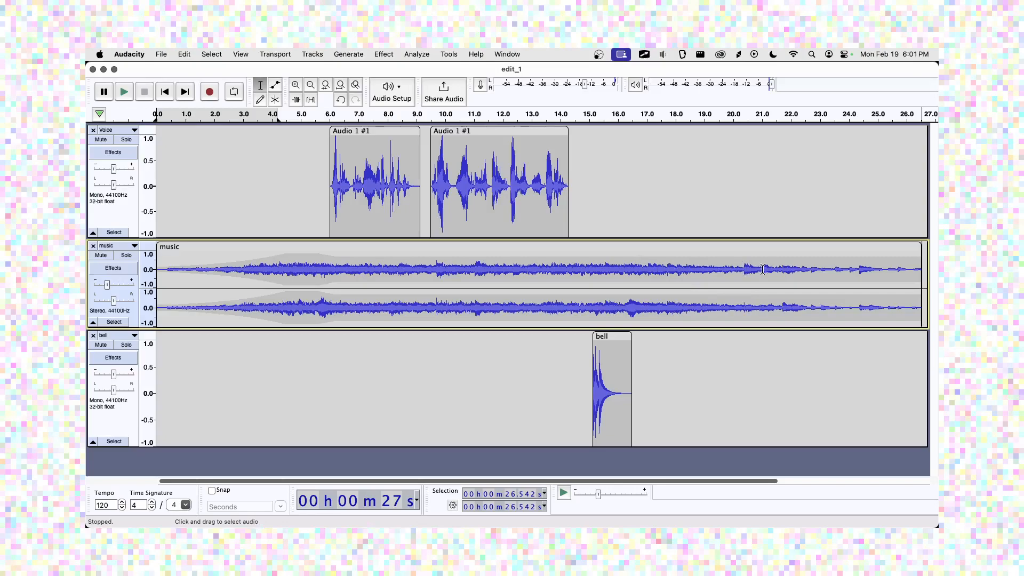
pyautogui.click(275, 85)
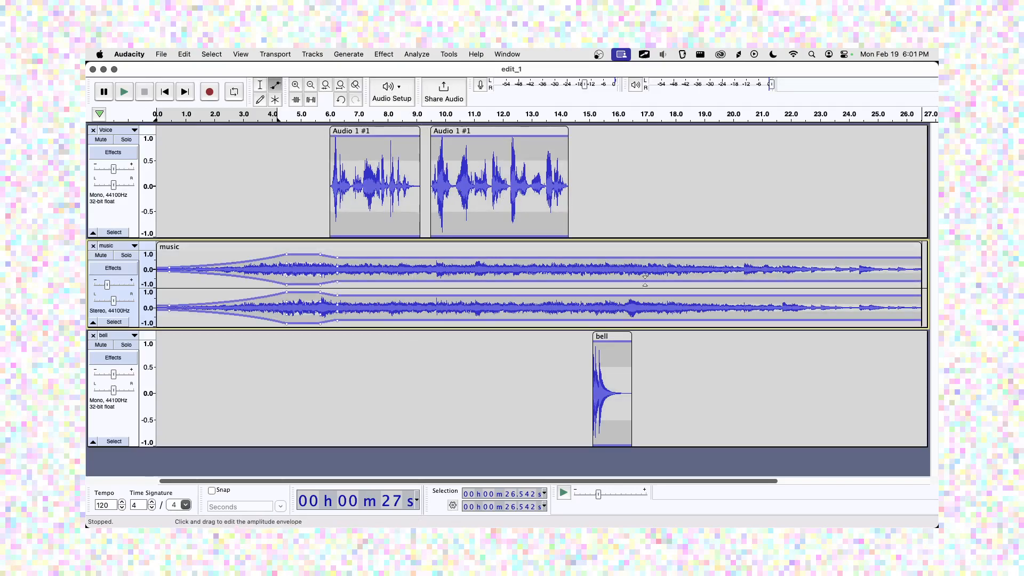
pyautogui.click(653, 259)
pyautogui.moveTo(705, 258); pyautogui.dragTo(756, 269)
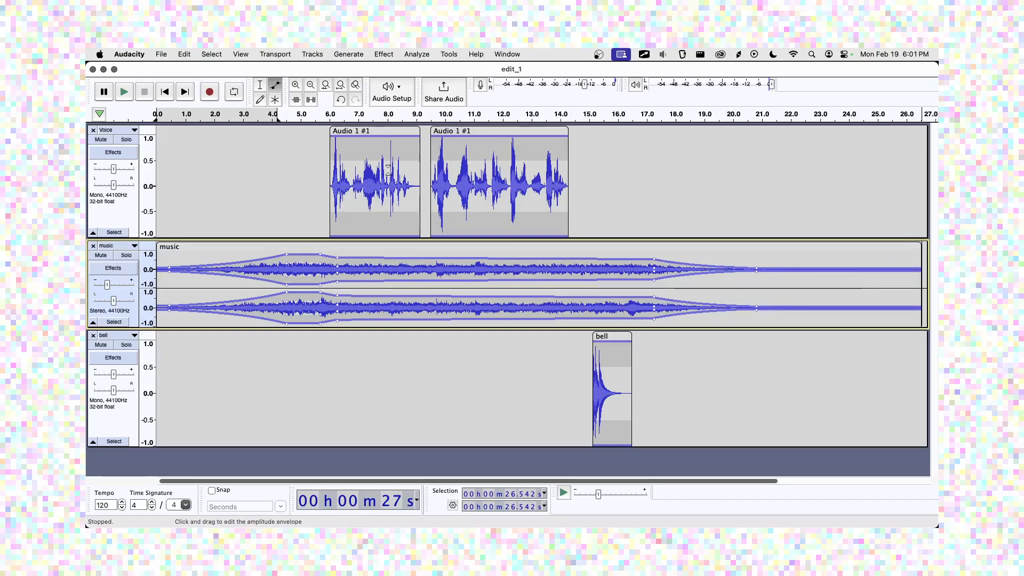
# Trim the music so it ends at 22.38 s.
pyautogui.click(260, 85)
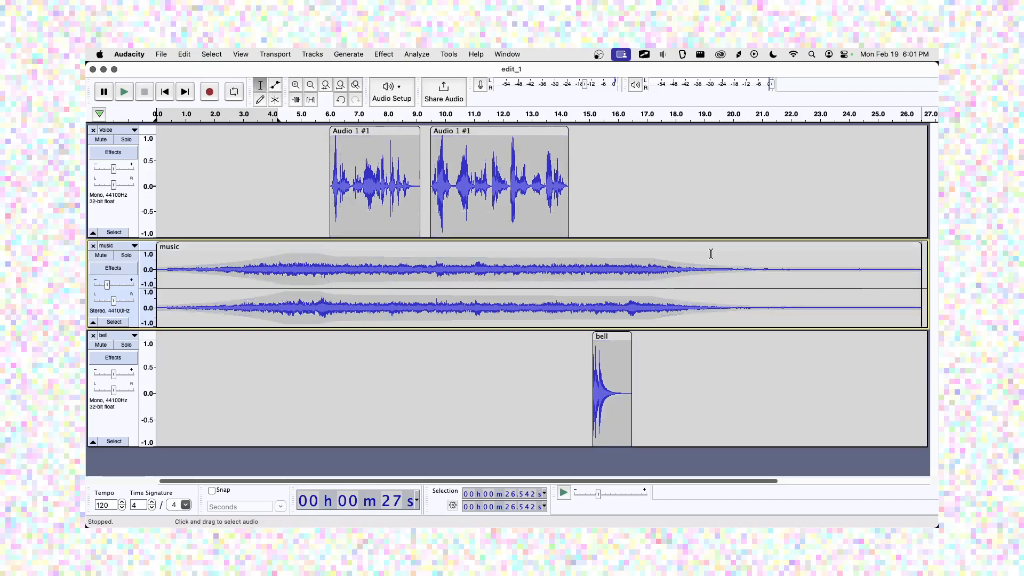
pyautogui.click(801, 277)
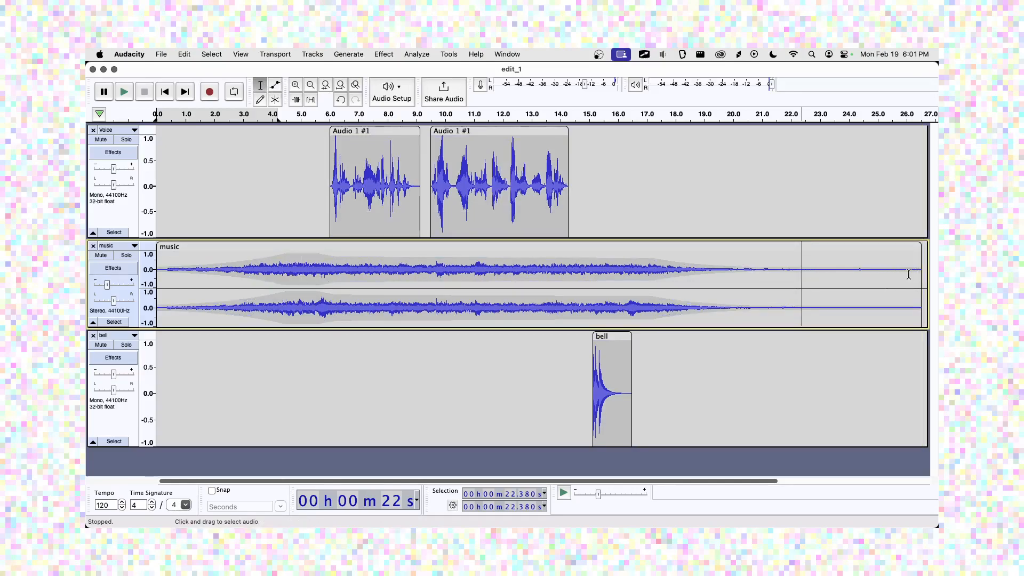
pyautogui.moveTo(802, 277); pyautogui.dragTo(926, 283)
pyautogui.press('Delete')
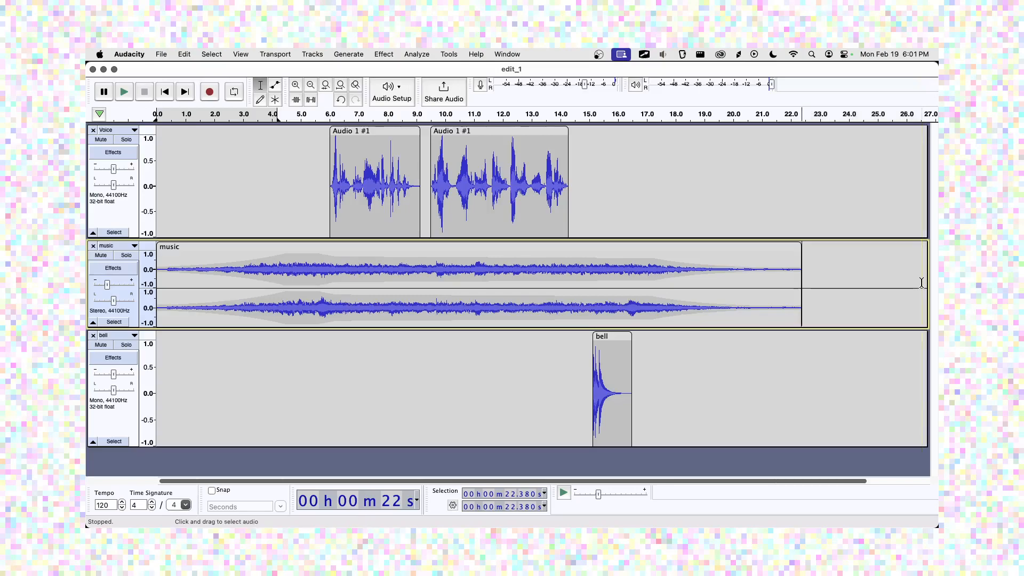
# Fit the shortened 22-second project to the window and play the mix from the start.
pyautogui.click(340, 84)
pyautogui.click(166, 94)
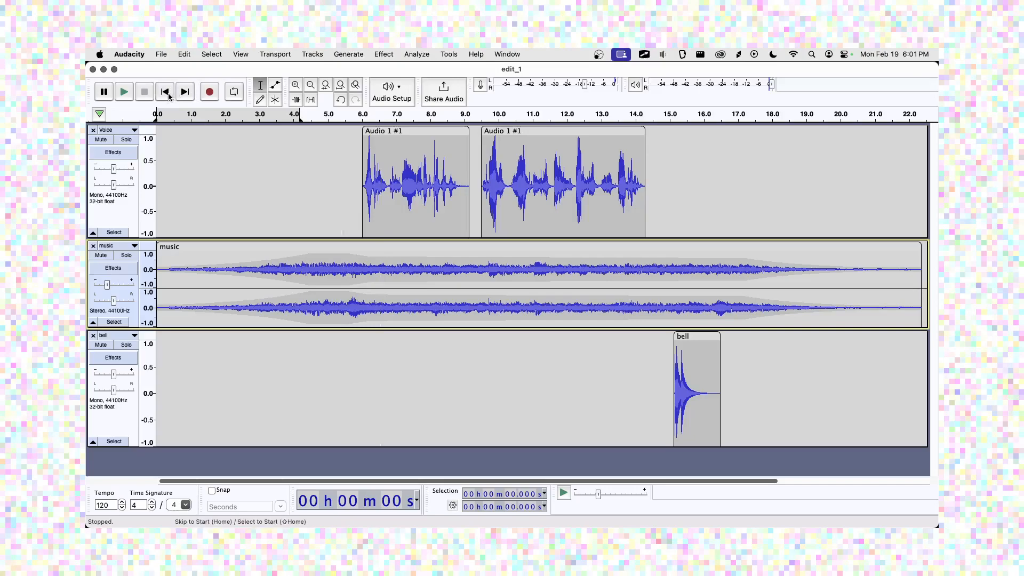
pyautogui.click(124, 94)
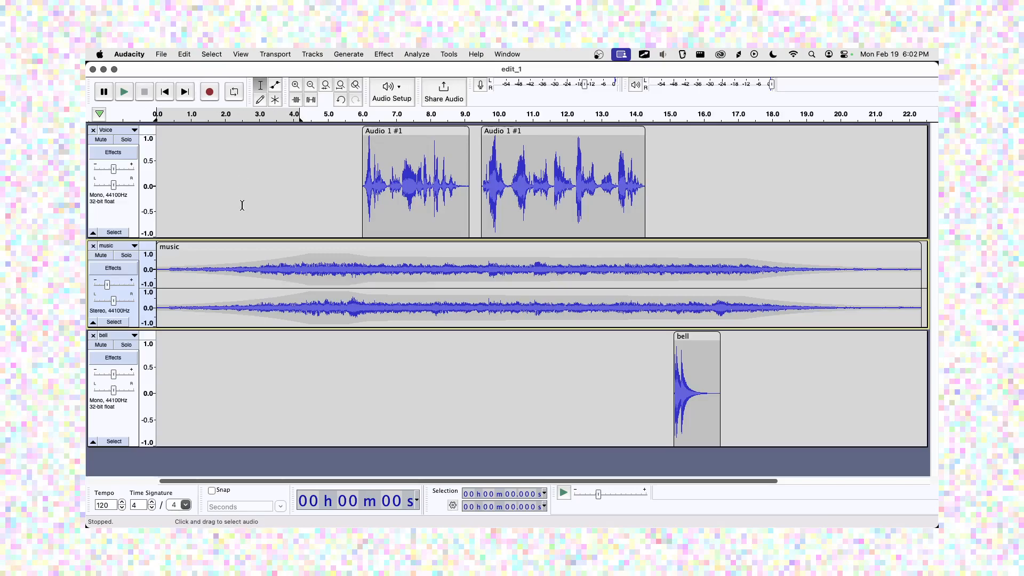
# Reduce the heights of the bell and Voice tracks so all three tracks fit compactly.
pyautogui.moveTo(271, 446); pyautogui.dragTo(279, 382)
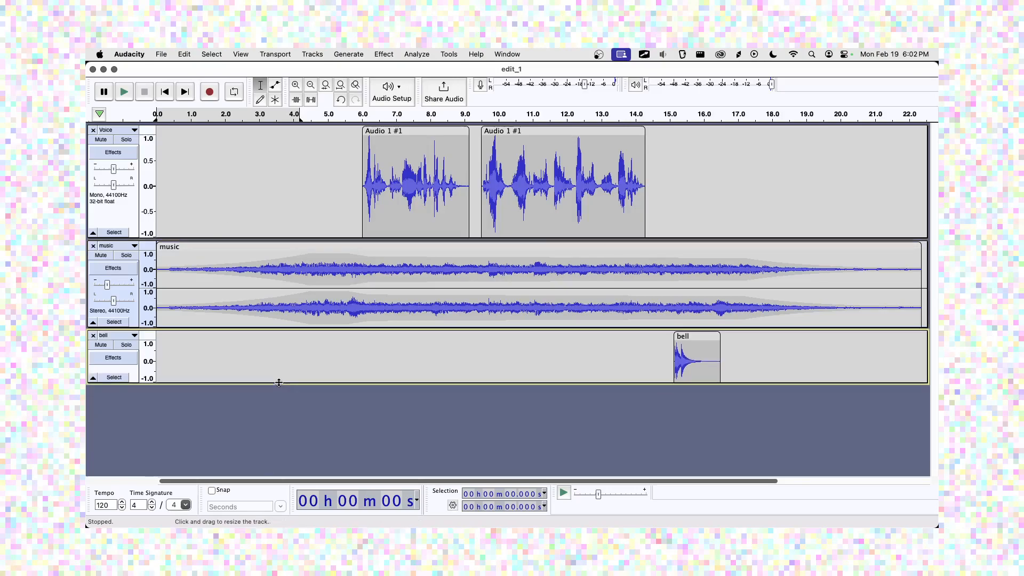
pyautogui.rightClick(272, 365)
pyautogui.click(245, 238)
pyautogui.moveTo(258, 237); pyautogui.dragTo(265, 208)
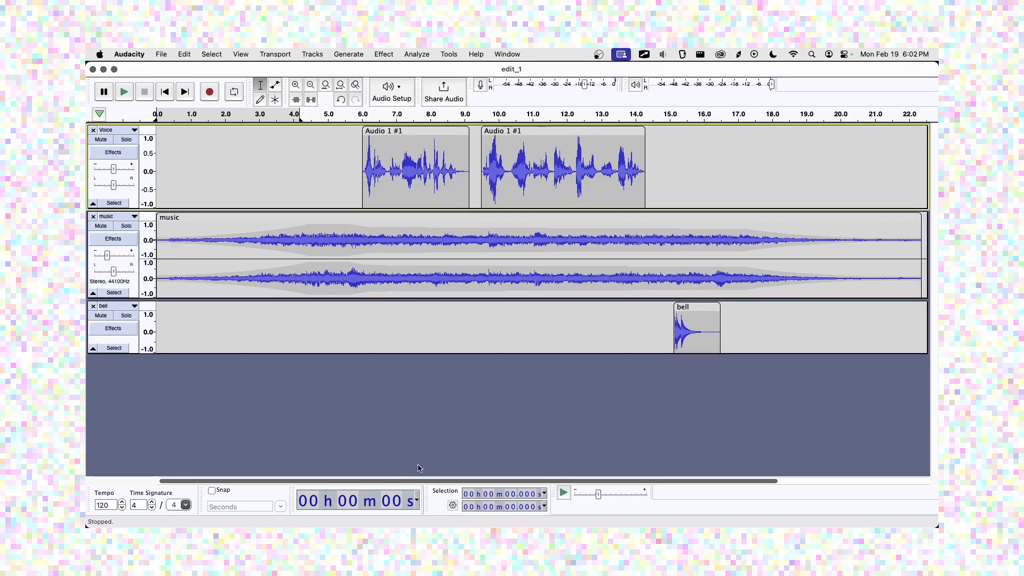
pyautogui.moveTo(424, 480); pyautogui.dragTo(329, 479)
# Save the Audacity project.
pyautogui.click(163, 55)
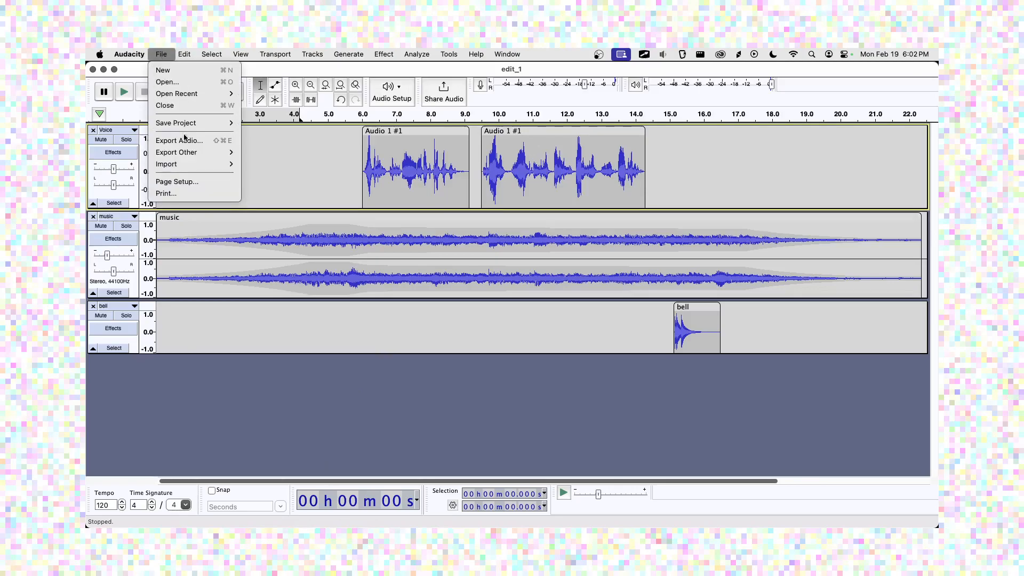
pyautogui.moveTo(180, 128)
pyautogui.click(265, 123)
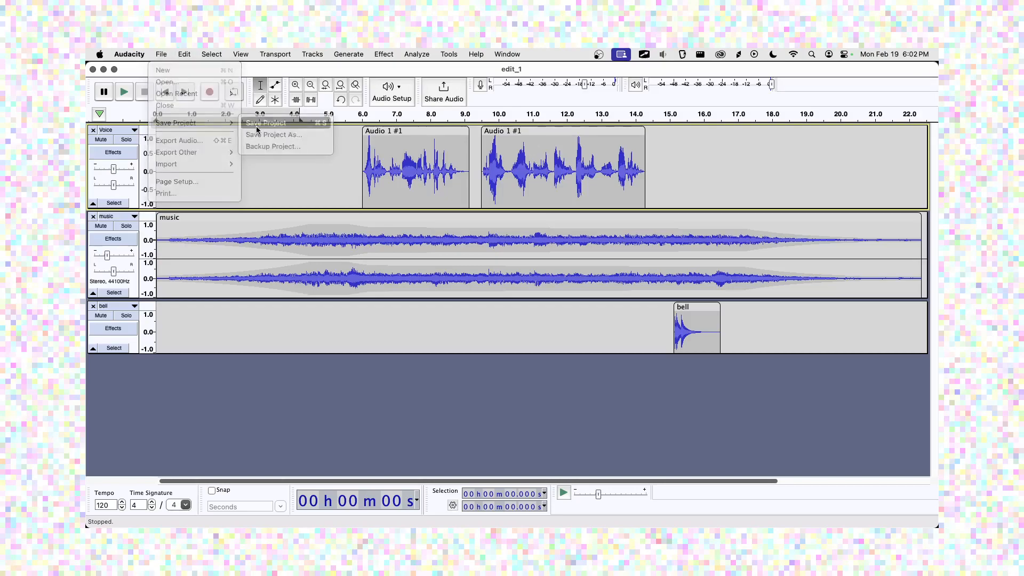
# Export the mix as edit_2.mp3 into the Audio Portrait of a Place folder.
pyautogui.click(162, 55)
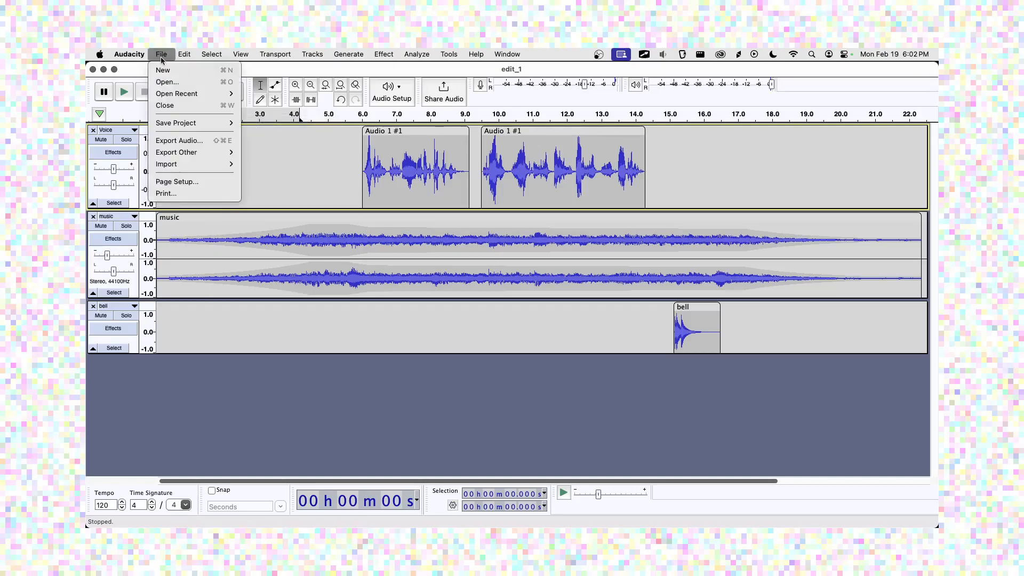
pyautogui.click(174, 140)
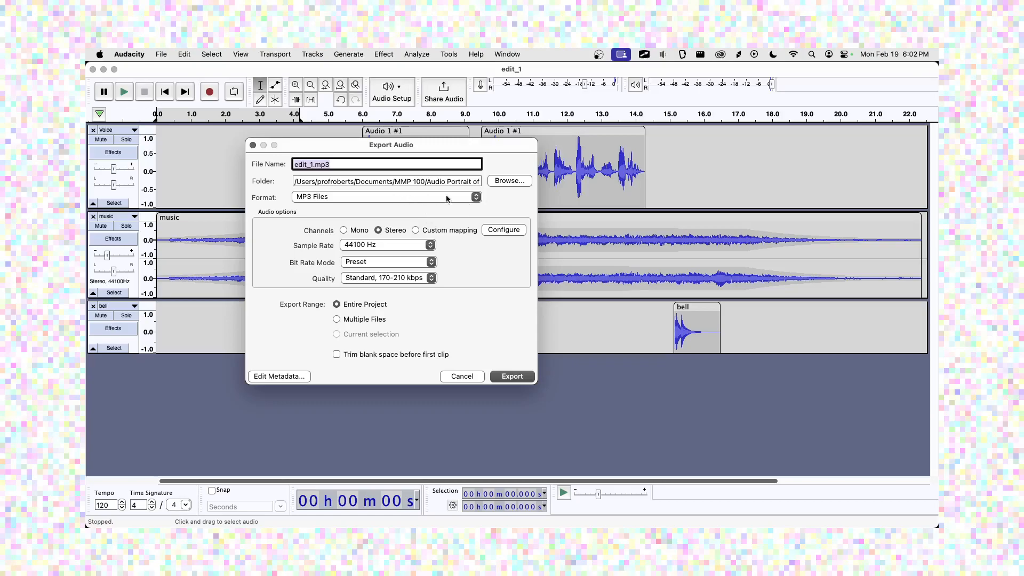
pyautogui.click(510, 181)
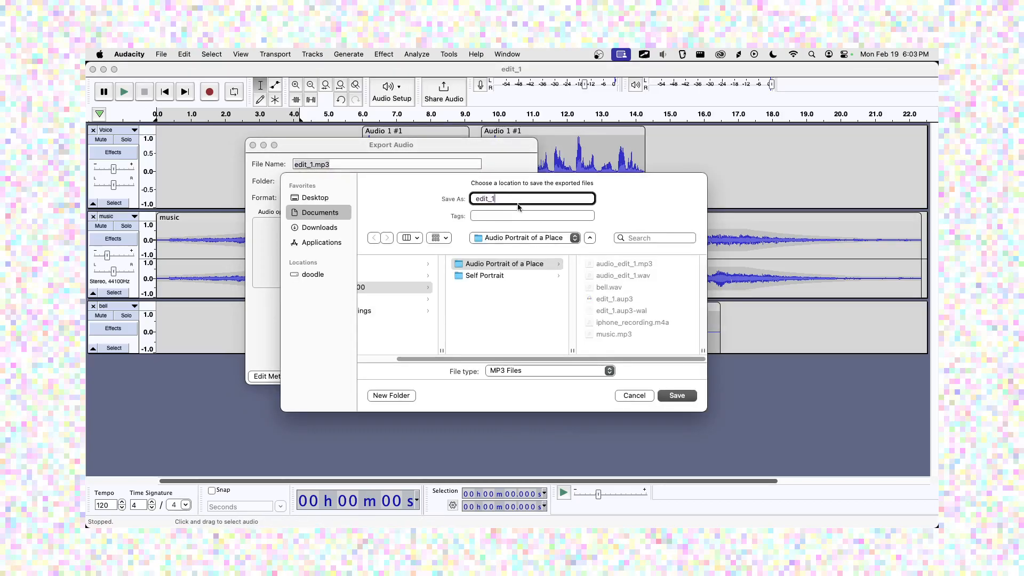
pyautogui.press('Return')
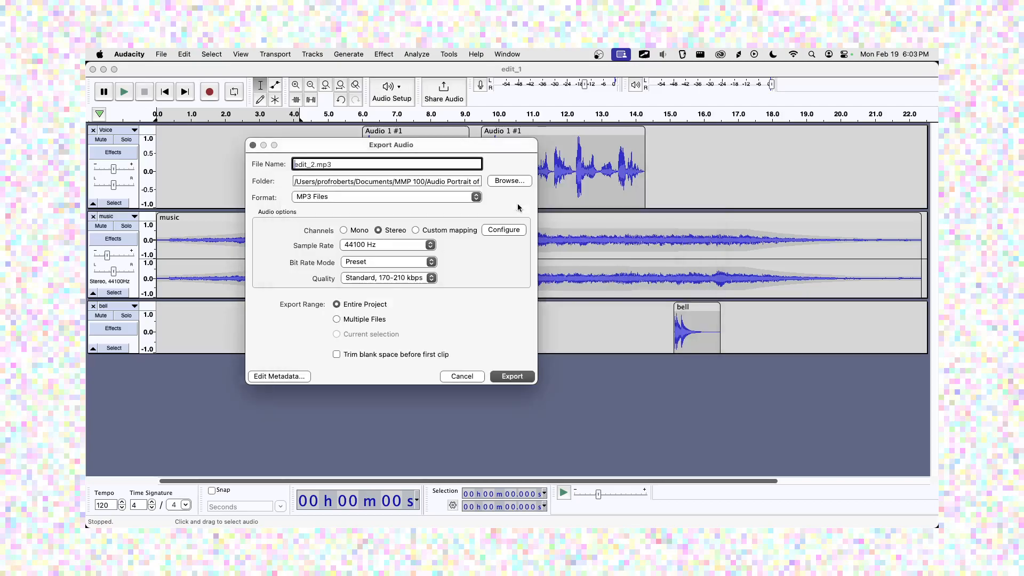
pyautogui.click(513, 376)
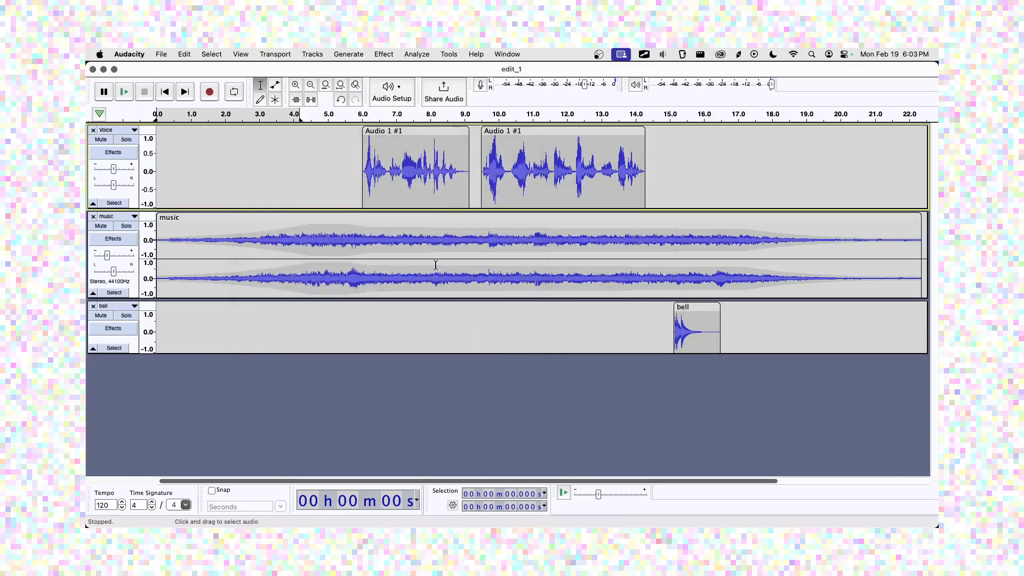
pyautogui.press('super+Tab')
pyautogui.press('super+Tab')
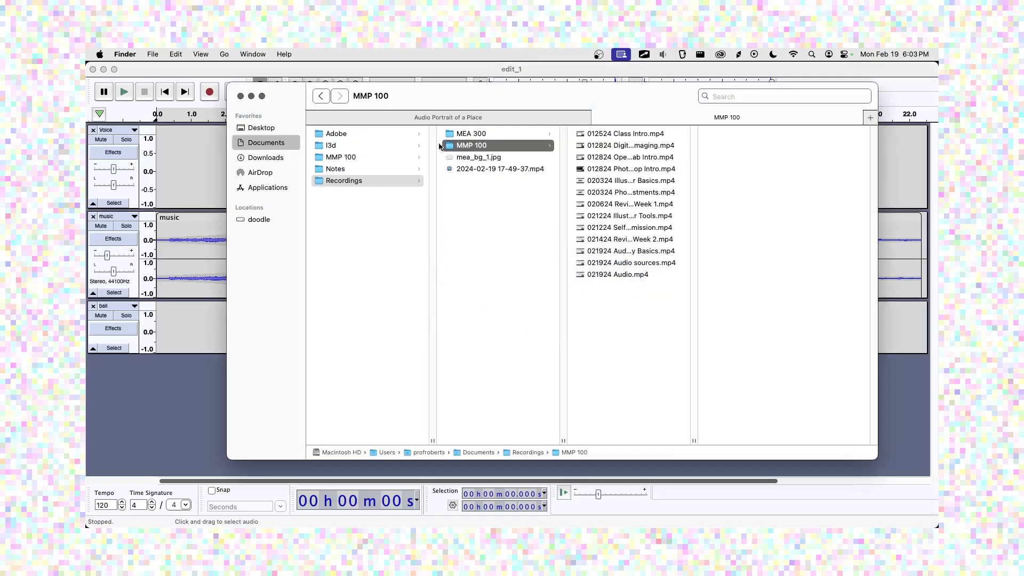
# Find edit_2.mp3 in MMP 100 > Audio Portrait of a Place, preview it, and return to Chrome.
pyautogui.click(376, 157)
pyautogui.click(467, 138)
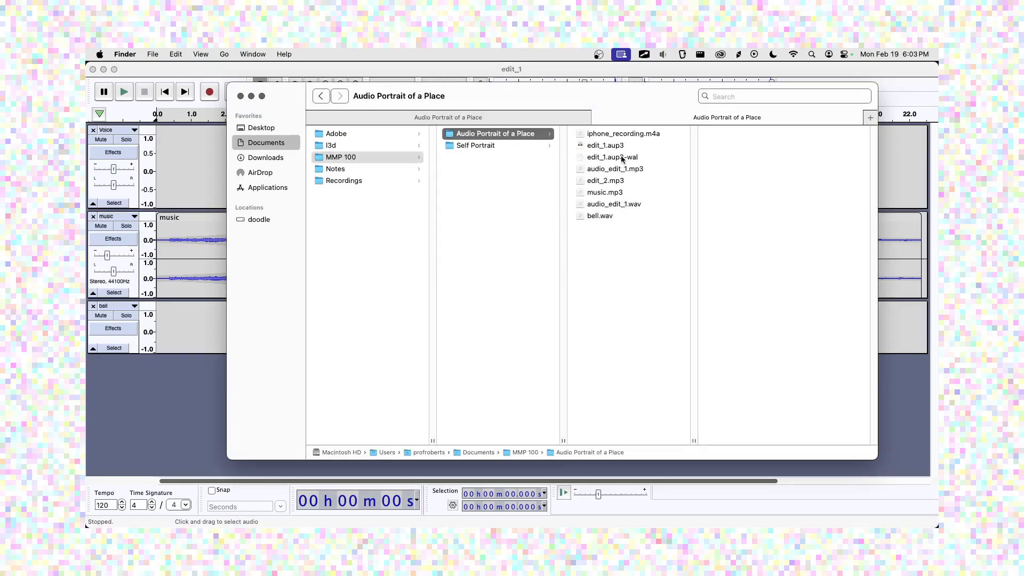
pyautogui.click(613, 182)
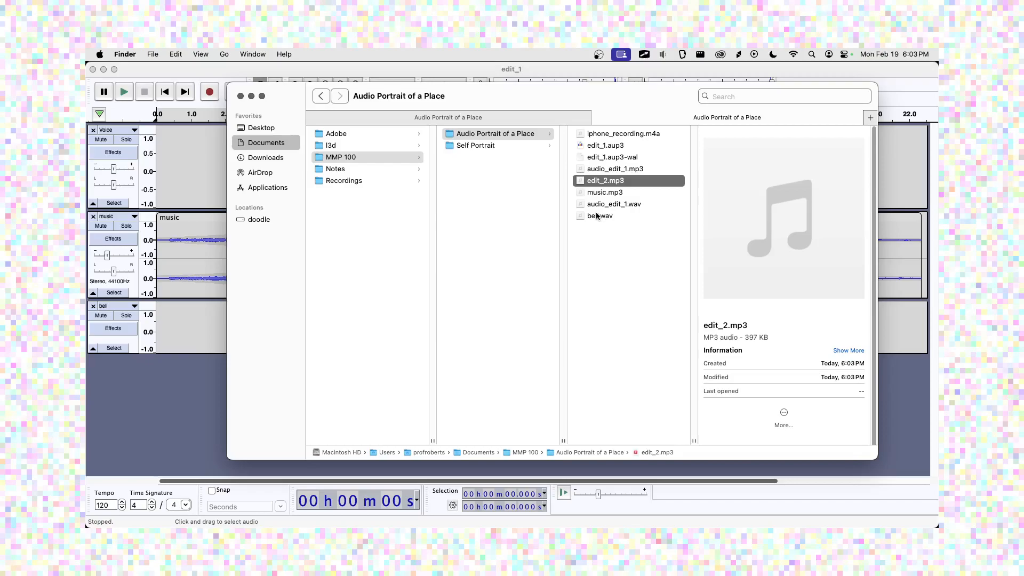
pyautogui.press('space')
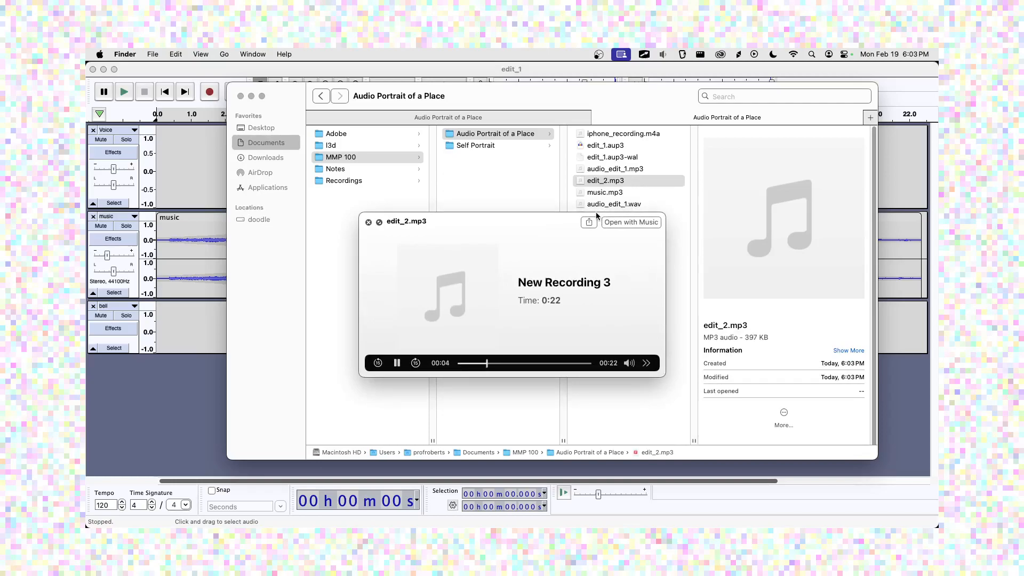
pyautogui.press('space')
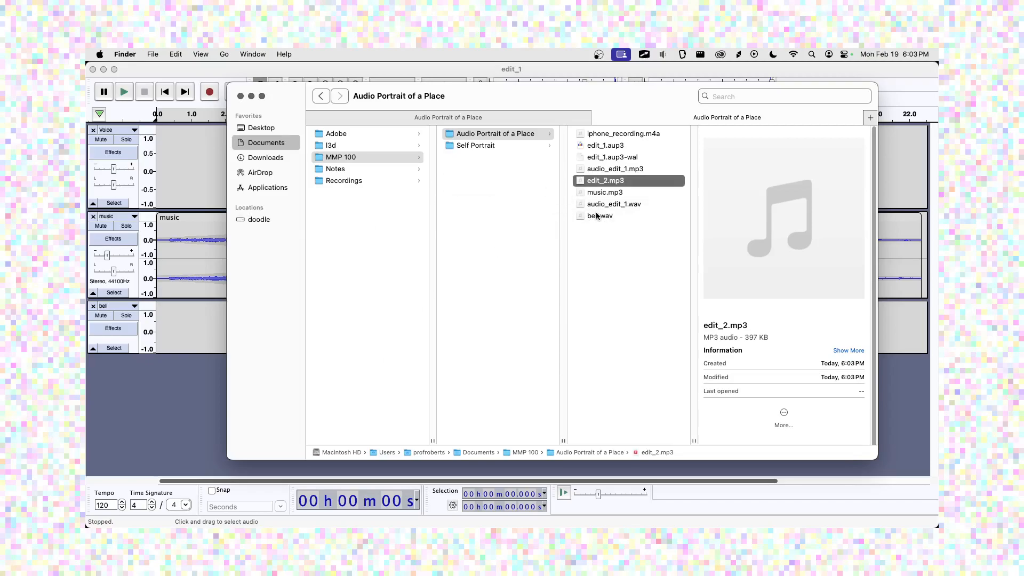
pyautogui.press('super+Tab')
pyautogui.press('super+Tab')
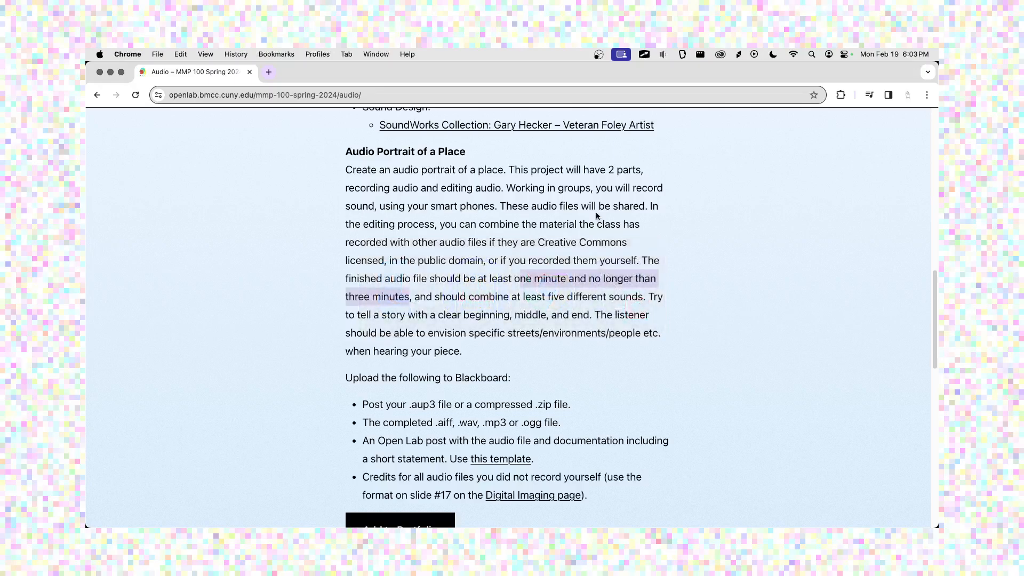
# Title the new post 'My Audio Edit 1'.
pyautogui.scroll(10, 607, 241)
pyautogui.click(460, 128)
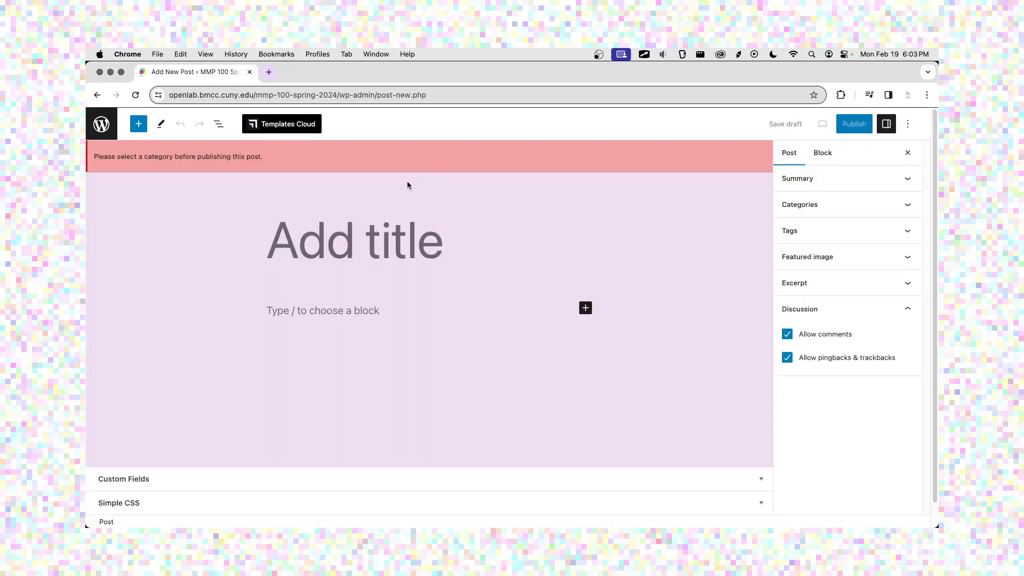
pyautogui.write('My ')
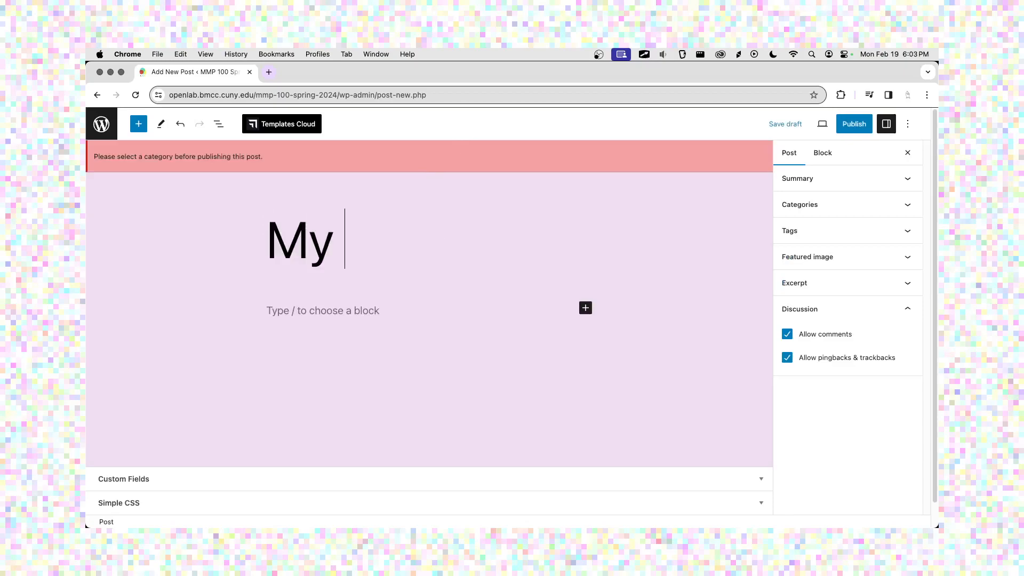
pyautogui.write('Audio Edit 1')
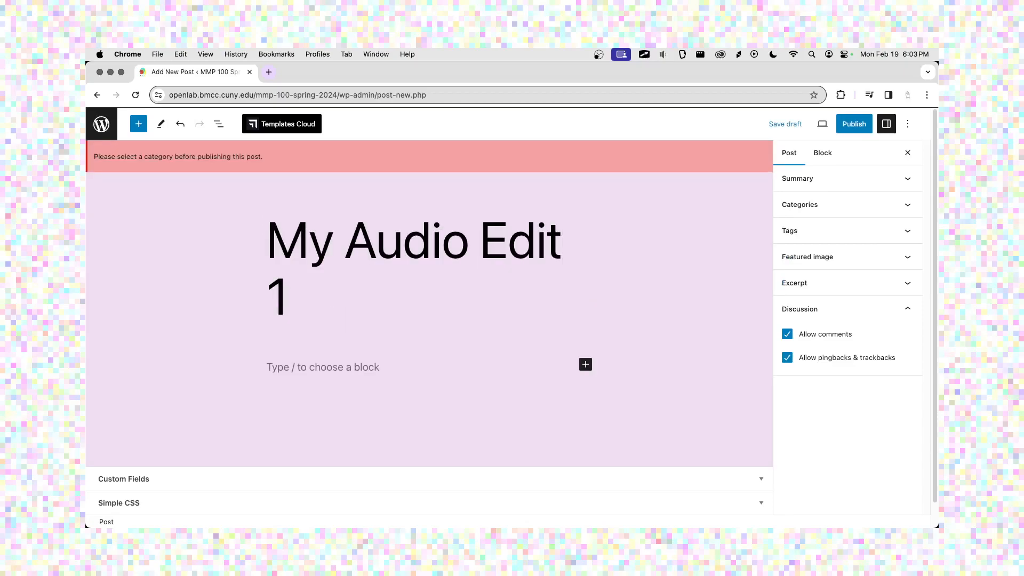
# File the post under Weekly Blog Post, collapse Categories, and place the cursor in the body.
pyautogui.click(841, 207)
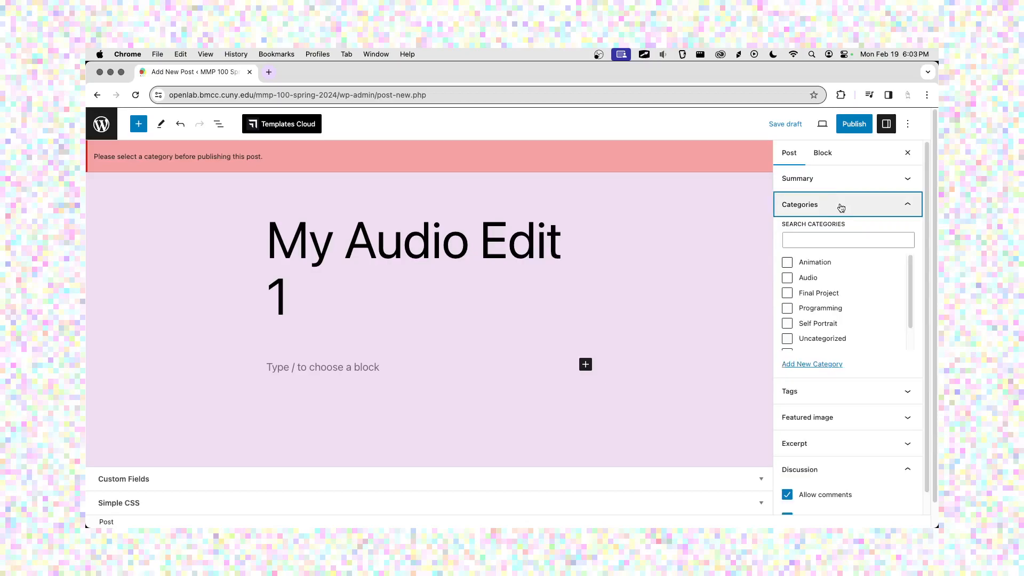
pyautogui.scroll(-2, 852, 295)
pyautogui.click(850, 343)
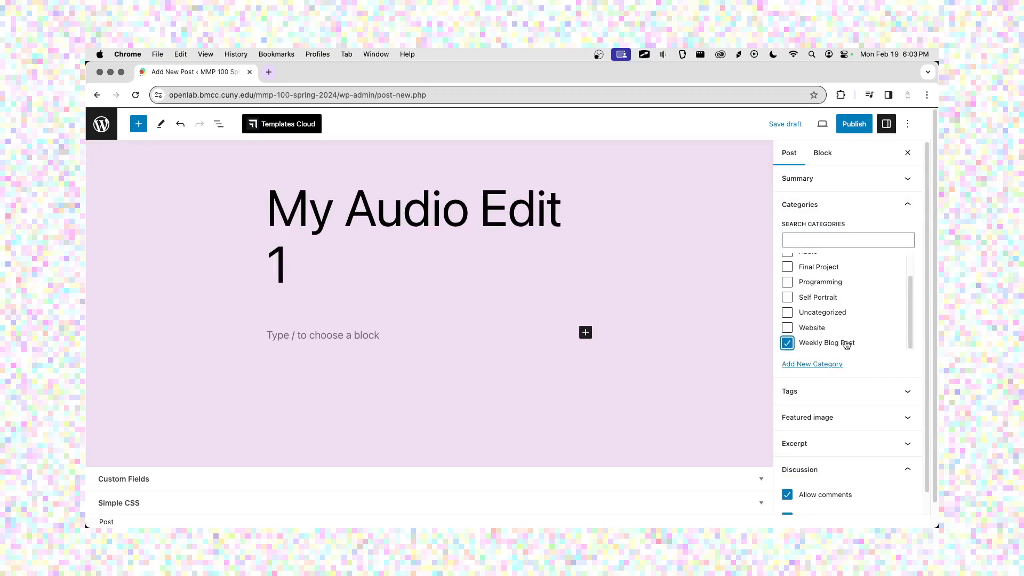
pyautogui.click(839, 213)
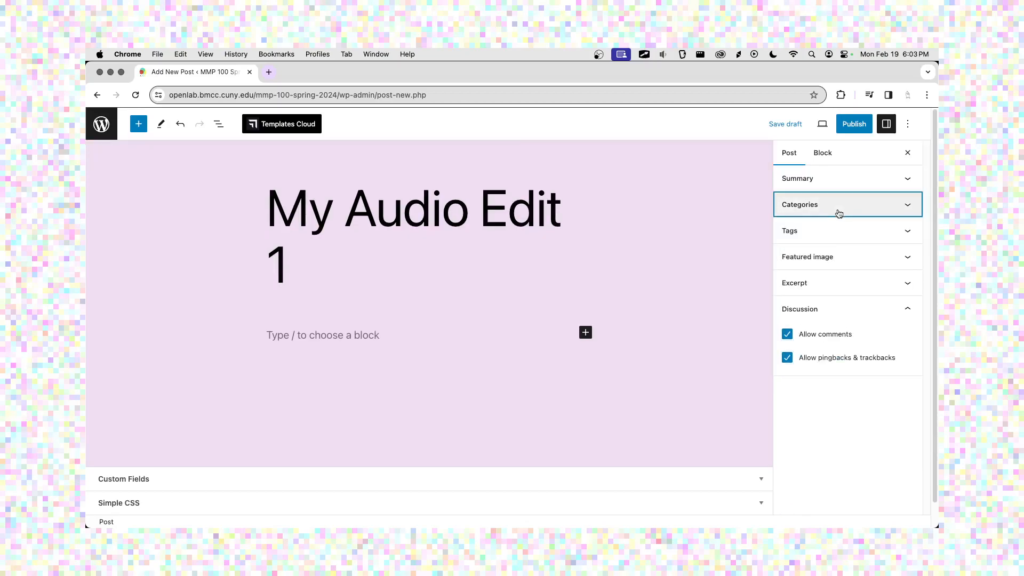
pyautogui.click(416, 331)
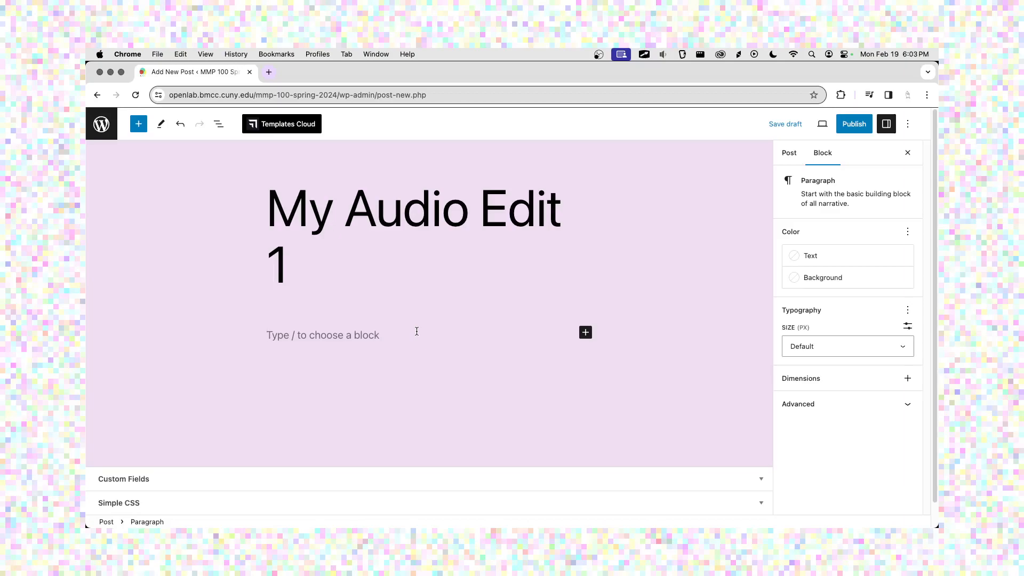
# Add an Audio block with the uploaded edit_2.mp3.
pyautogui.click(587, 333)
pyautogui.write('audio')
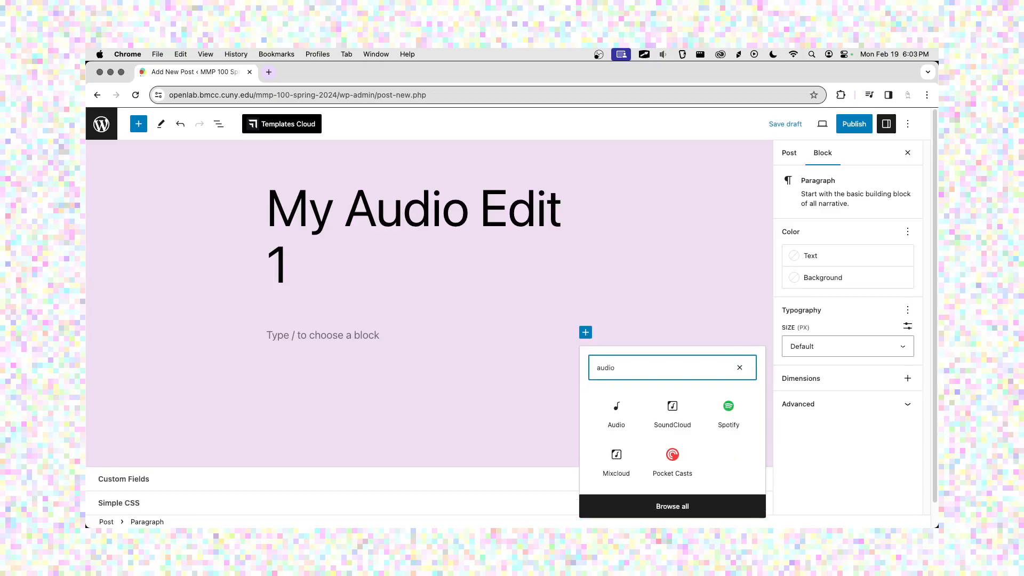
pyautogui.click(616, 410)
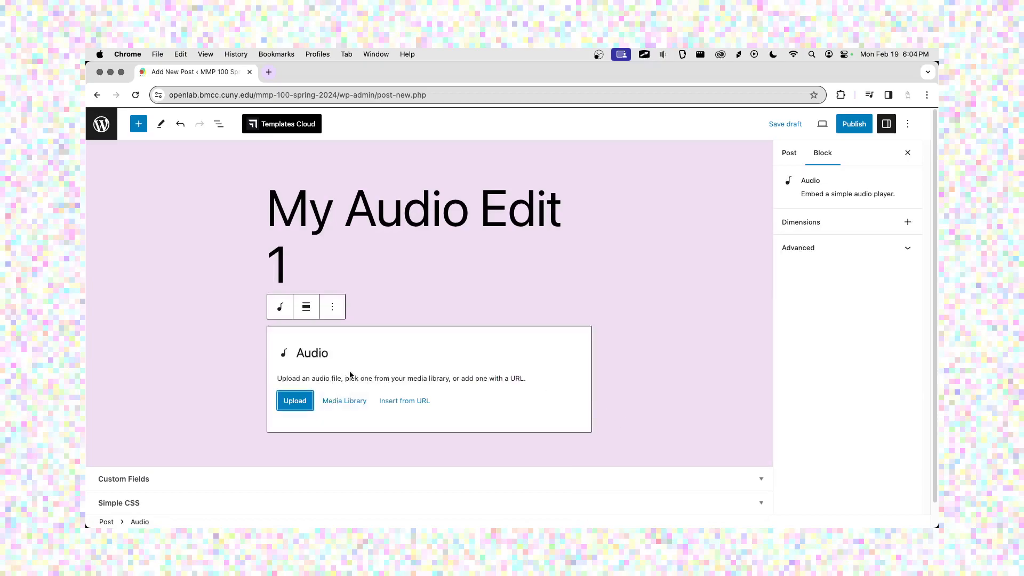
pyautogui.click(299, 400)
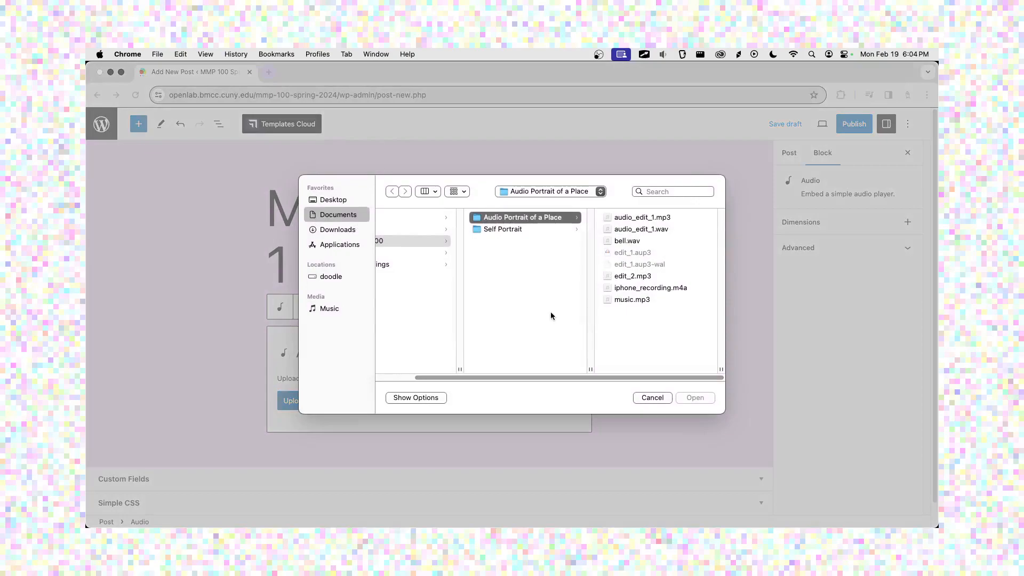
pyautogui.click(635, 276)
pyautogui.click(686, 397)
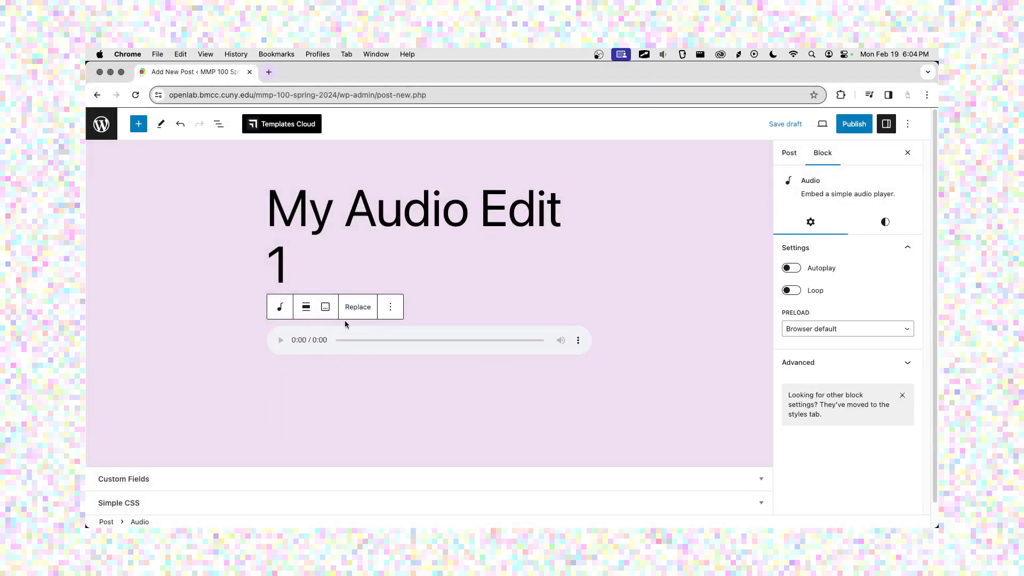
pyautogui.click(393, 384)
# Add the paragraph 'This is my first edit for my audio portrait of a place assignment.' below the player.
pyautogui.click(488, 387)
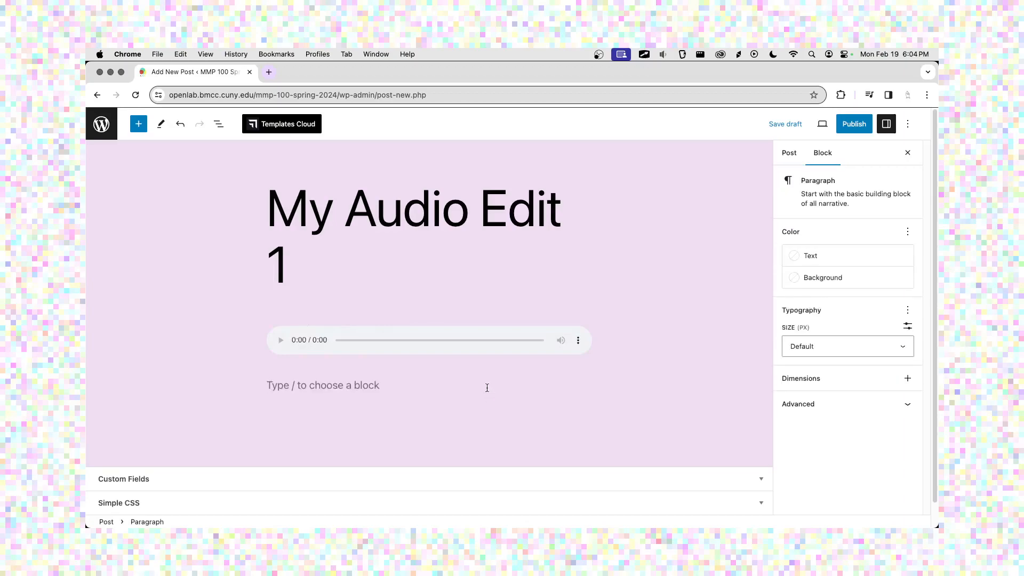
pyautogui.write('This is my fir')
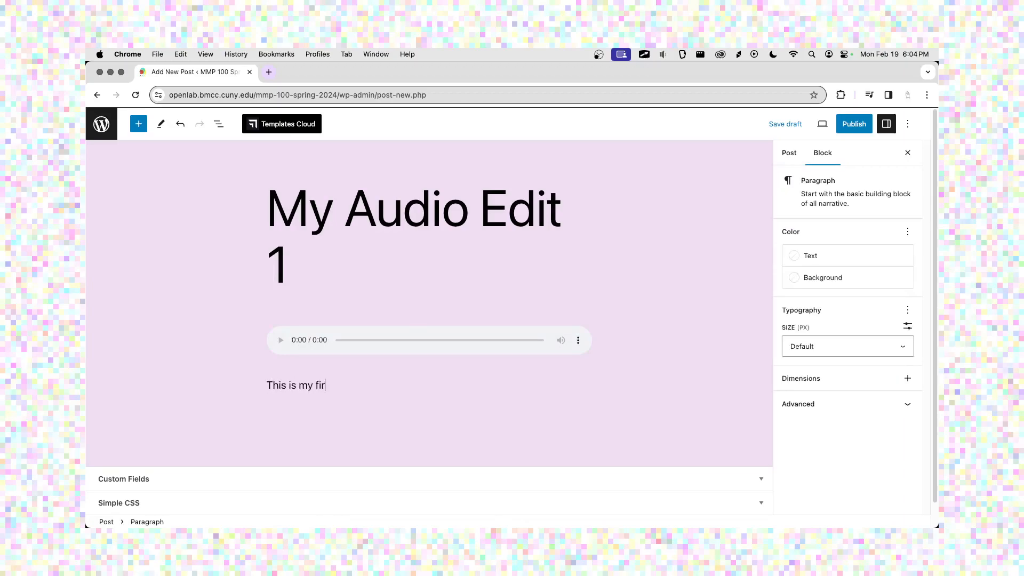
pyautogui.write('st edit for my audio portrait ')
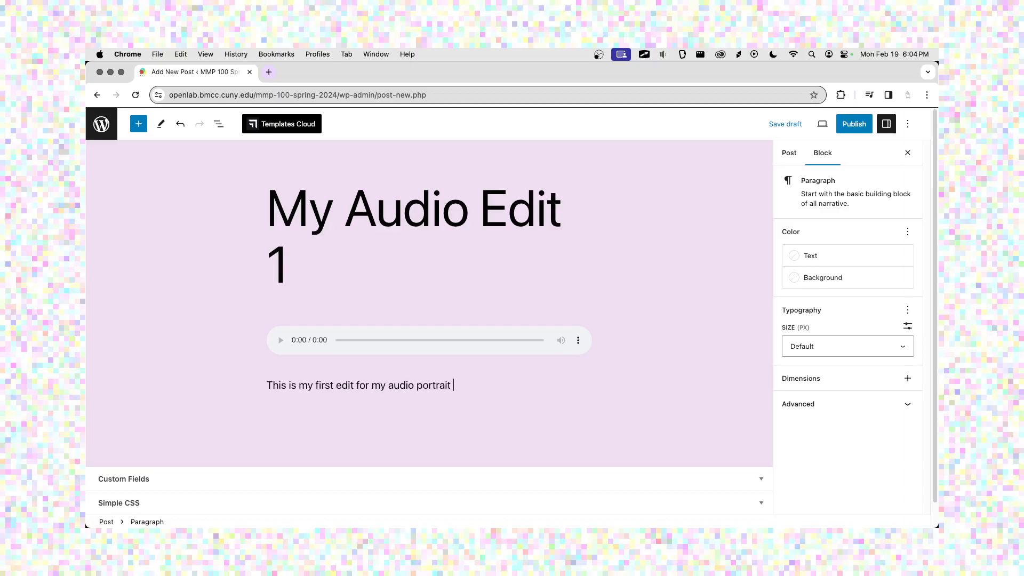
pyautogui.write('of a place assignment.')
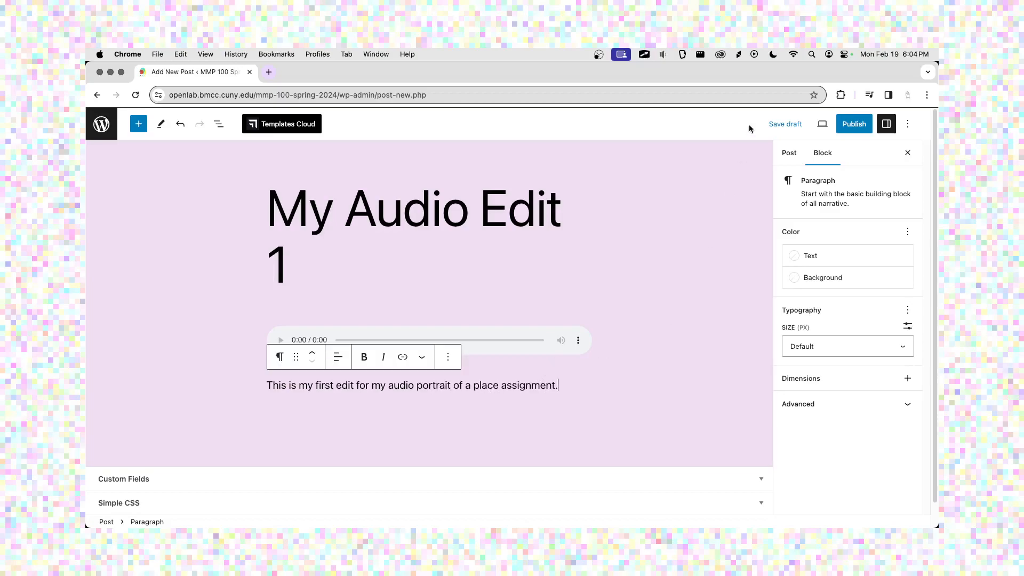
pyautogui.click(822, 124)
# Preview the post in a new tab and test-play its embedded audio.
pyautogui.click(803, 217)
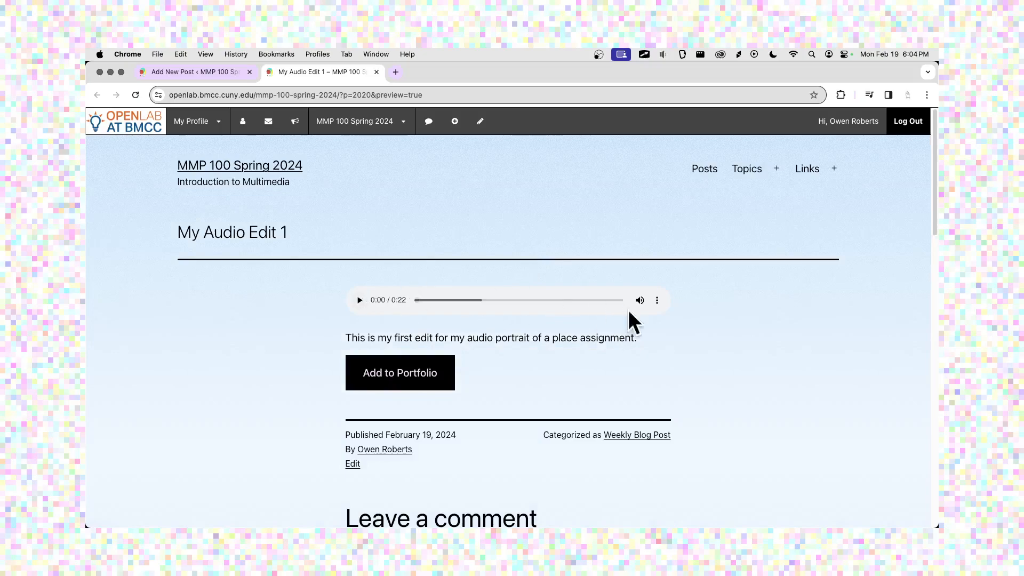
pyautogui.click(361, 303)
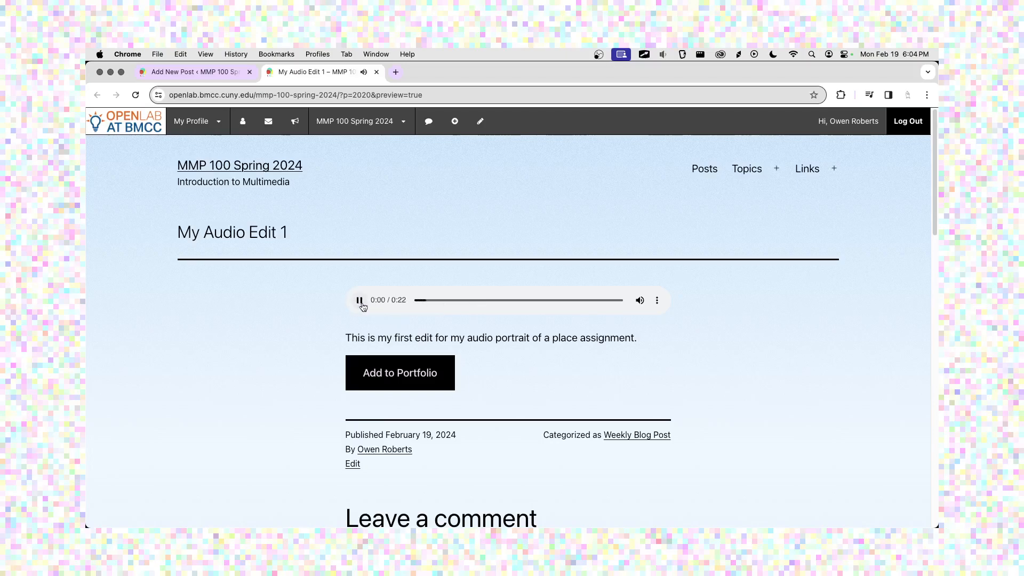
pyautogui.click(360, 299)
pyautogui.click(657, 299)
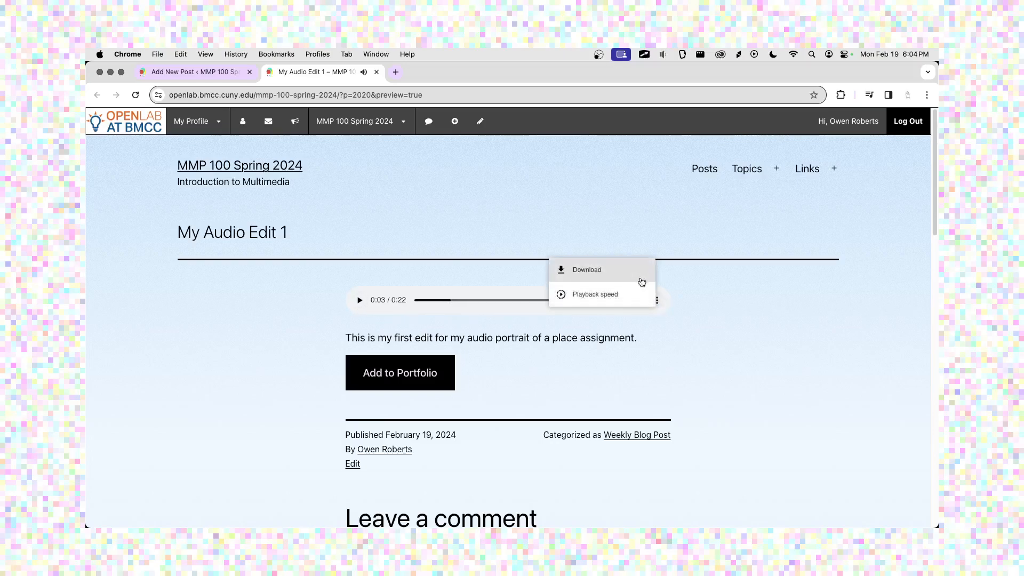
pyautogui.click(704, 277)
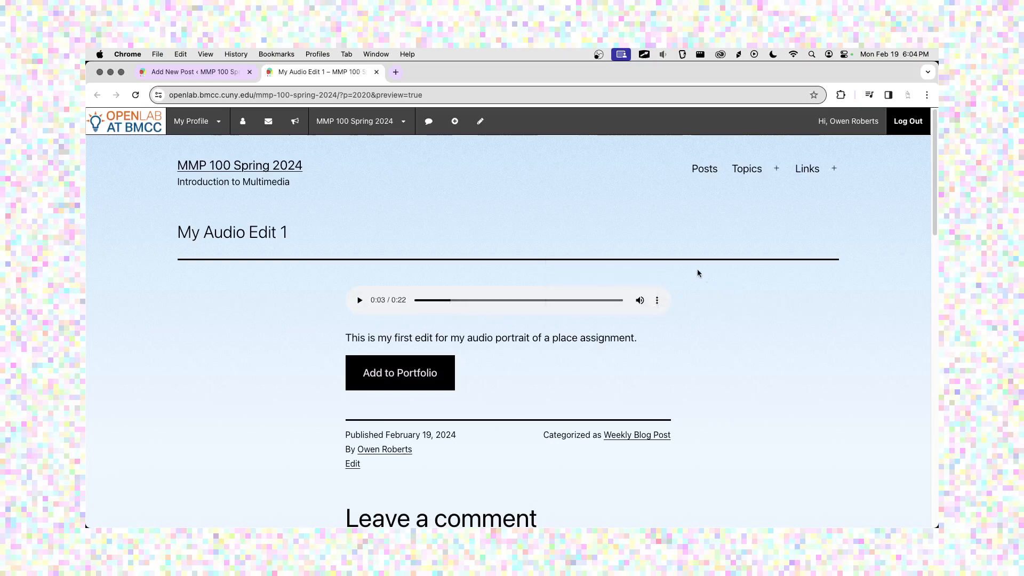
pyautogui.moveTo(576, 299); pyautogui.dragTo(460, 301)
pyautogui.moveTo(640, 302)
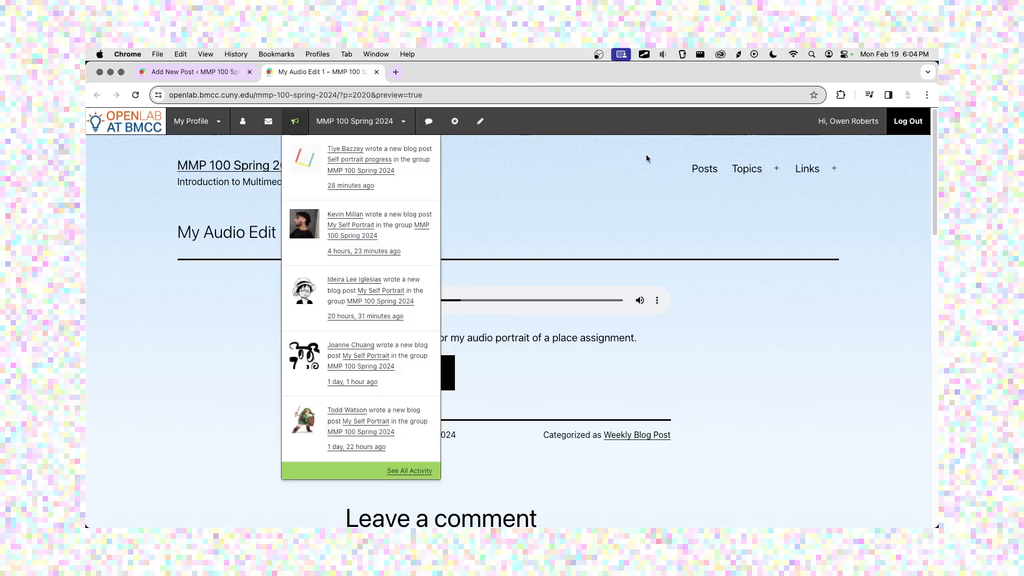
pyautogui.click(377, 71)
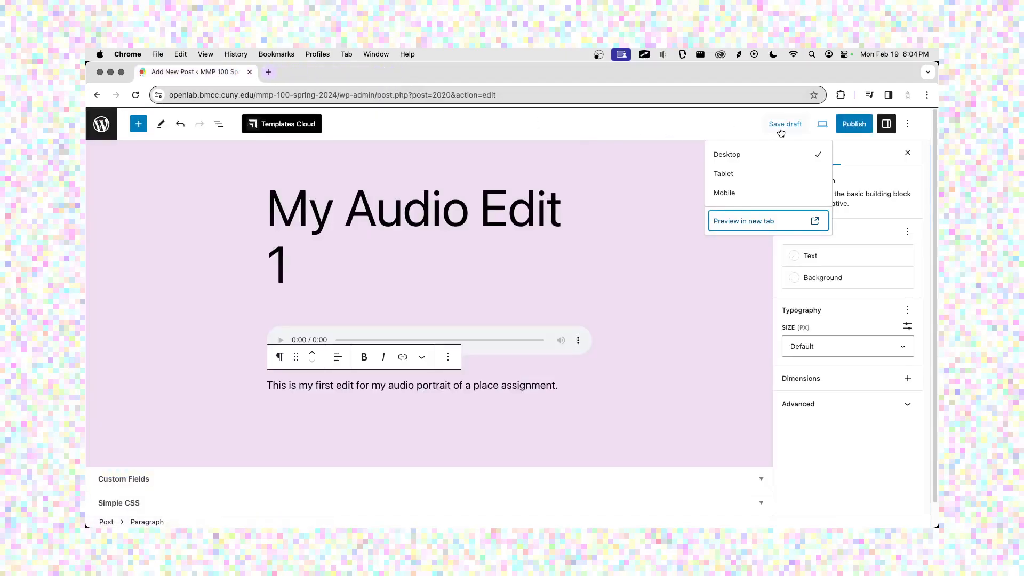
# Publish My Audio Edit 1 and view the live post.
pyautogui.click(854, 124)
pyautogui.click(820, 163)
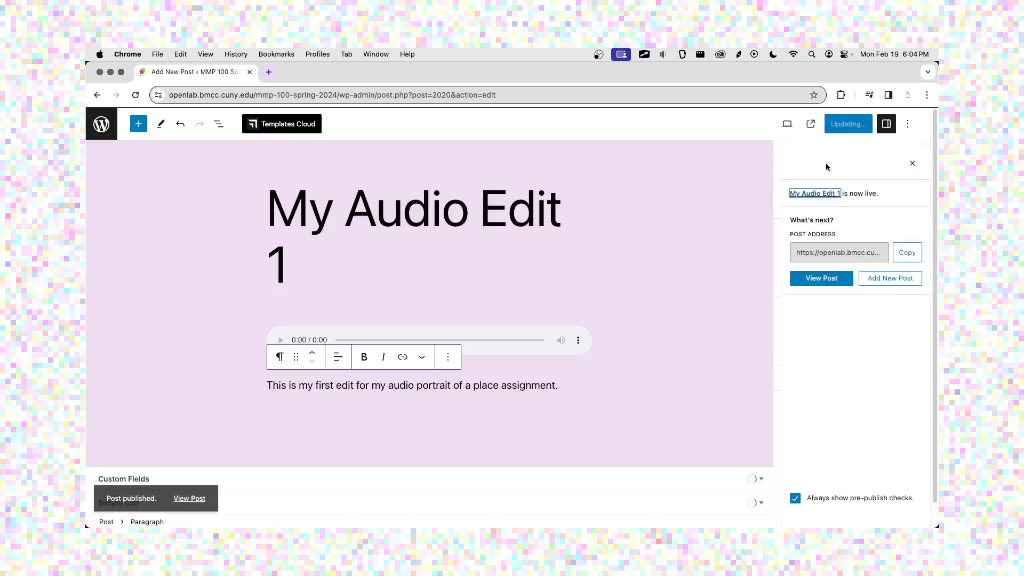
pyautogui.click(190, 495)
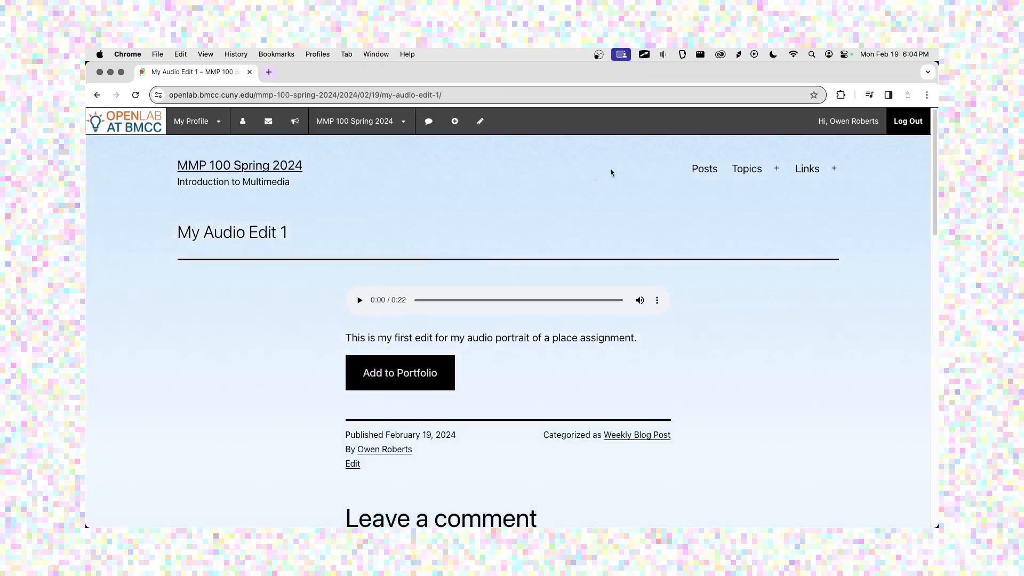
# Open the course's Audio page and highlight the 'least five different sounds' requirement.
pyautogui.moveTo(746, 169)
pyautogui.click(743, 224)
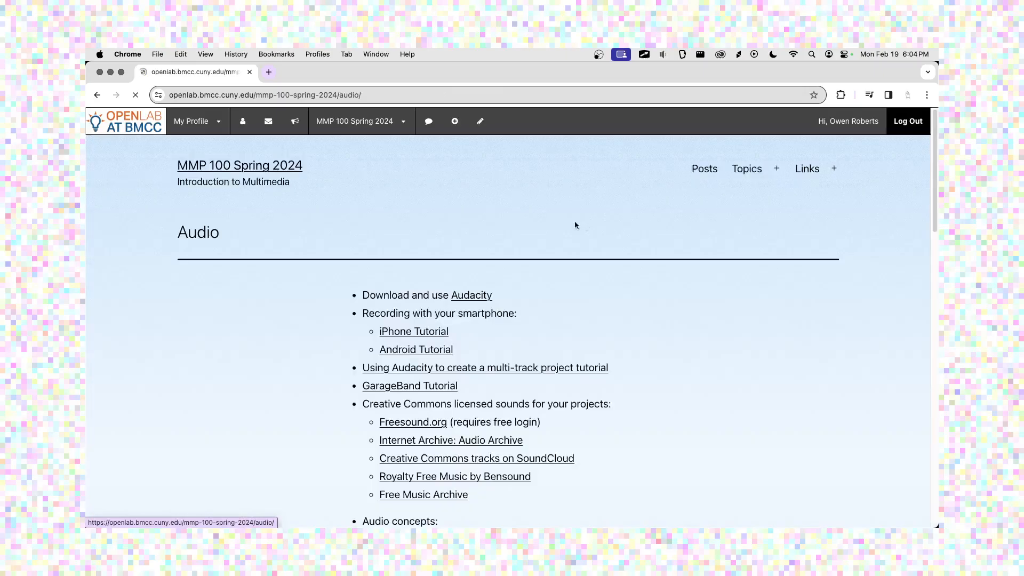
pyautogui.scroll(-15, 583, 226)
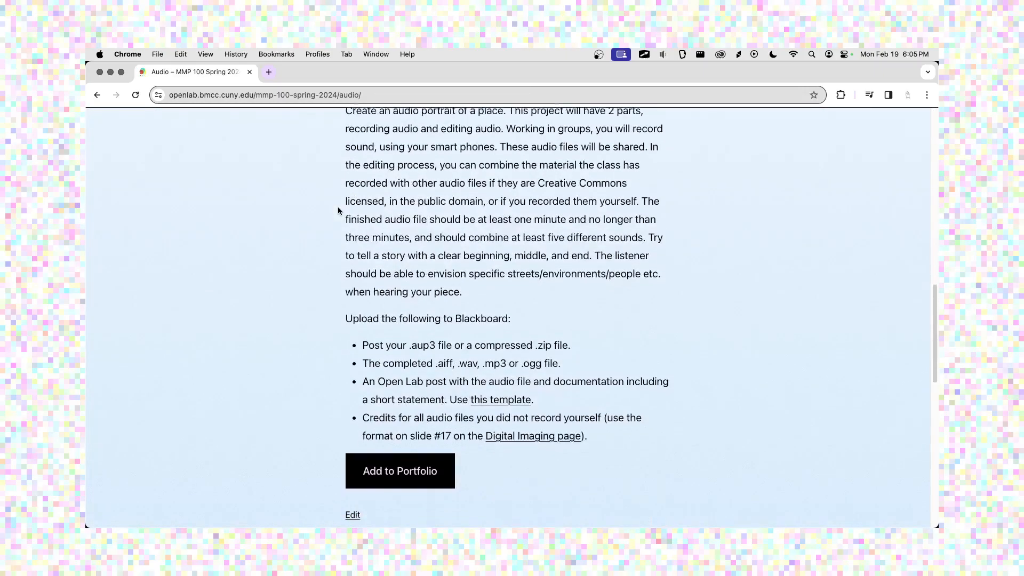
pyautogui.scroll(2, 338, 211)
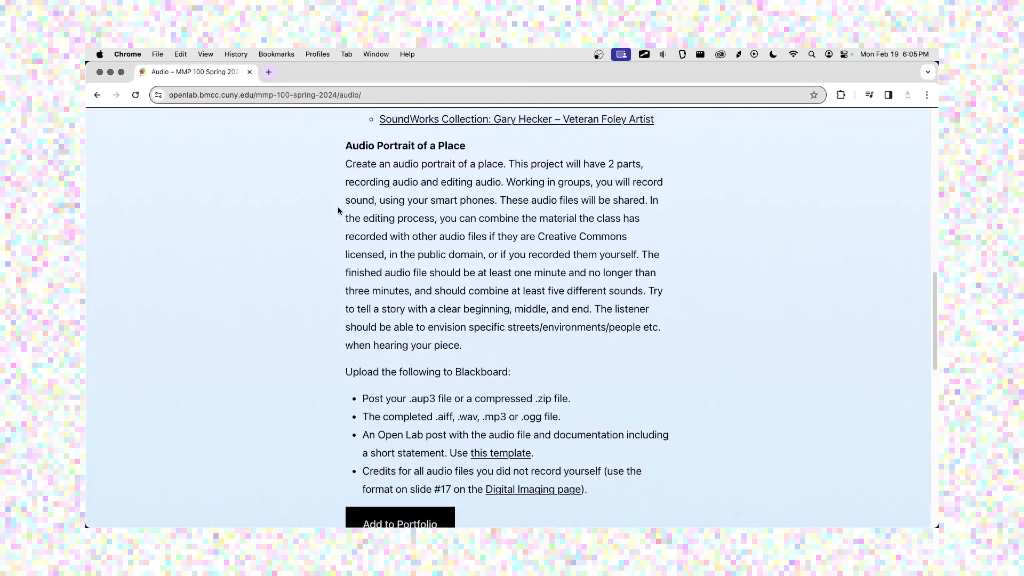
pyautogui.scroll(-1, 338, 211)
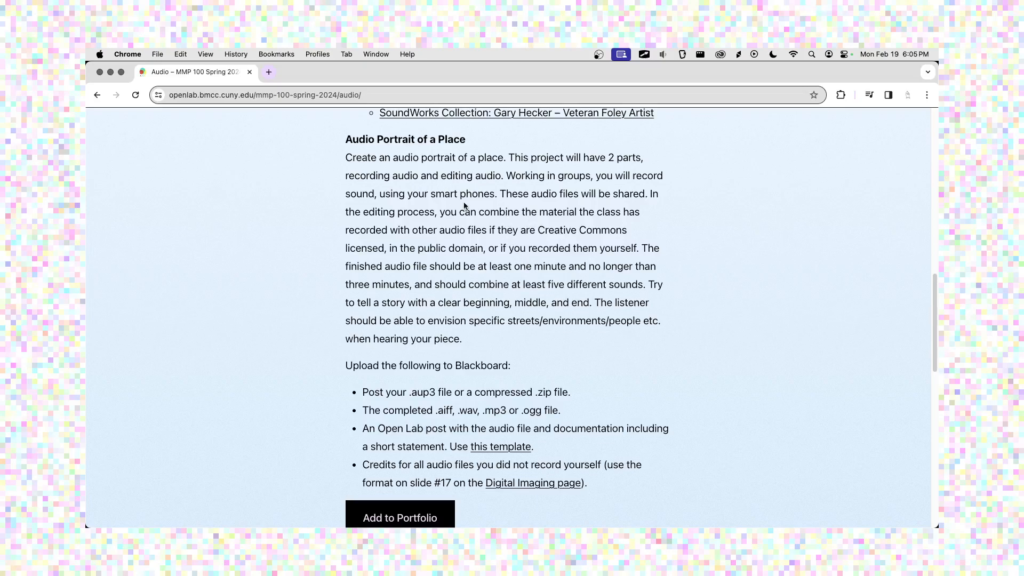
pyautogui.moveTo(516, 278); pyautogui.dragTo(643, 277)
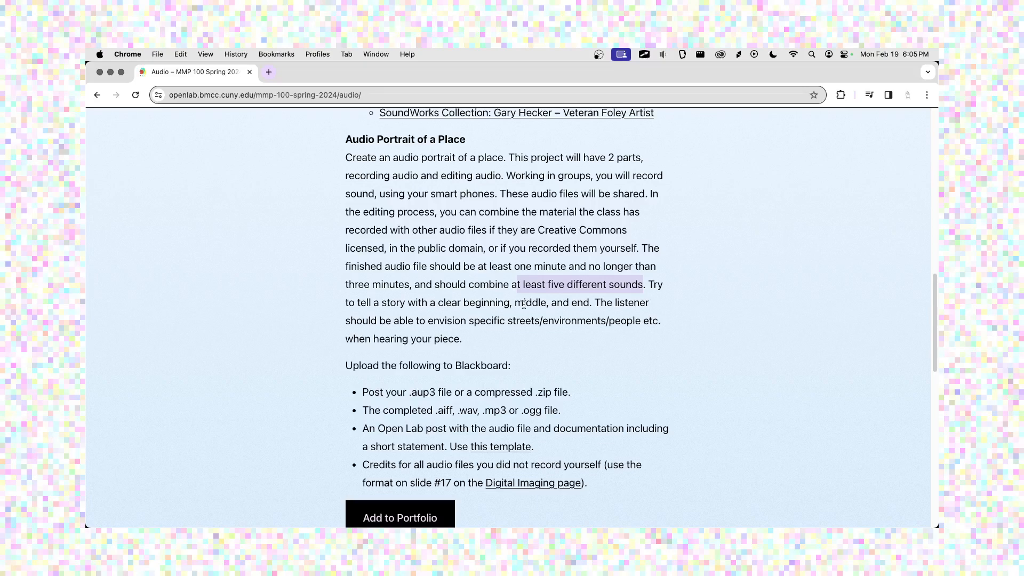
pyautogui.moveTo(647, 285); pyautogui.dragTo(587, 302)
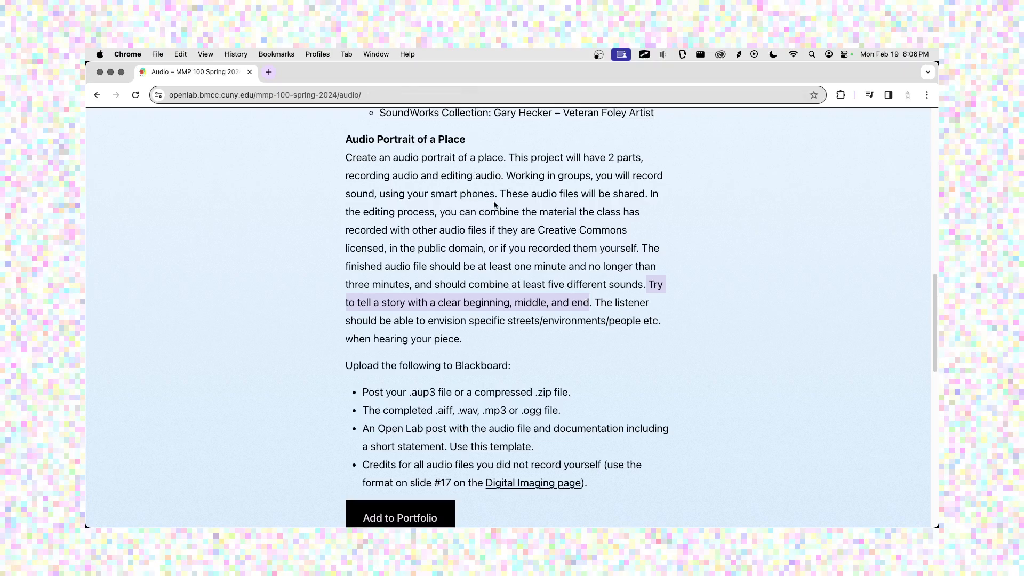
pyautogui.click(534, 207)
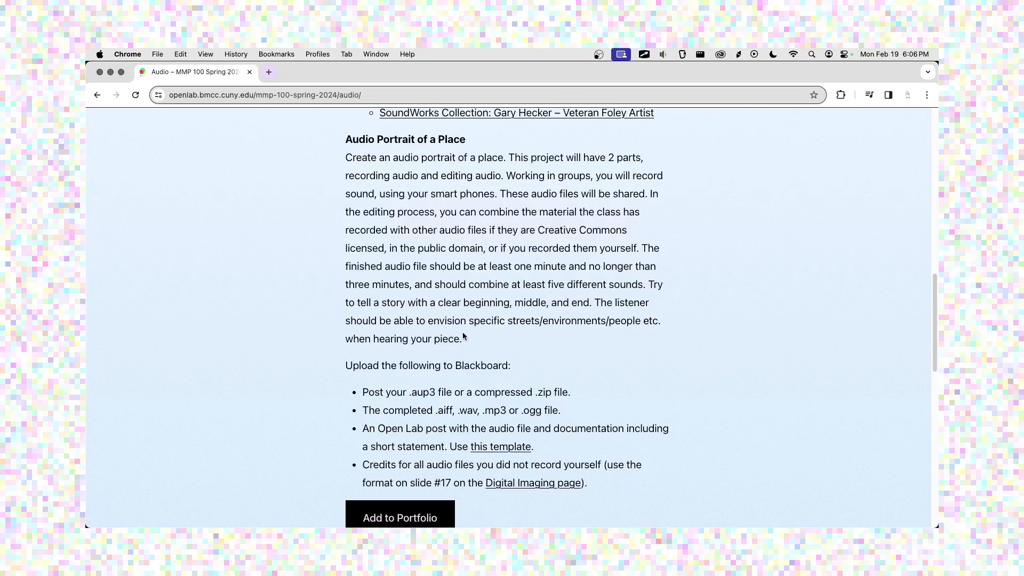
pyautogui.scroll(-1, 463, 332)
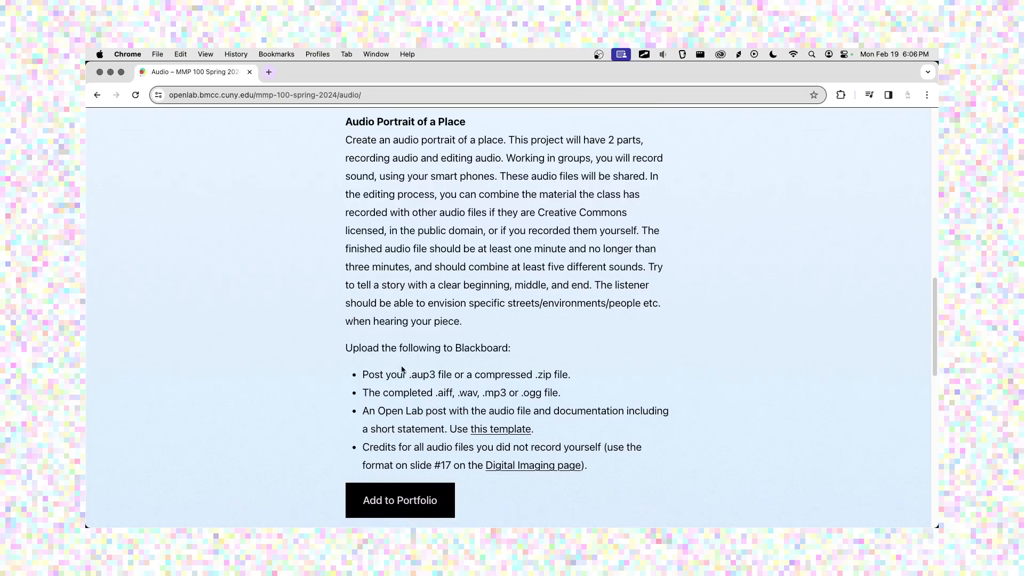
pyautogui.moveTo(358, 374); pyautogui.dragTo(601, 424)
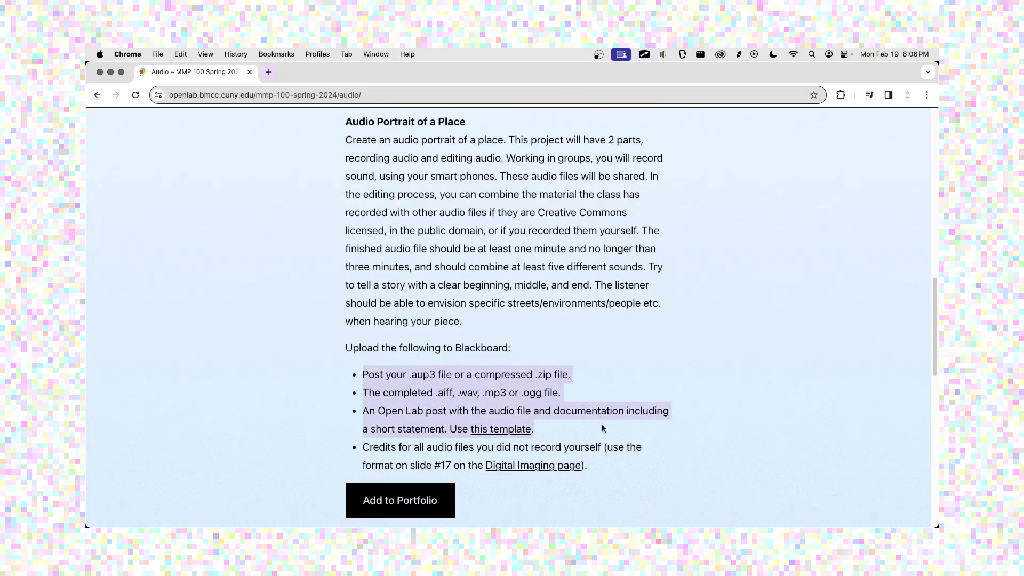
pyautogui.click(602, 425)
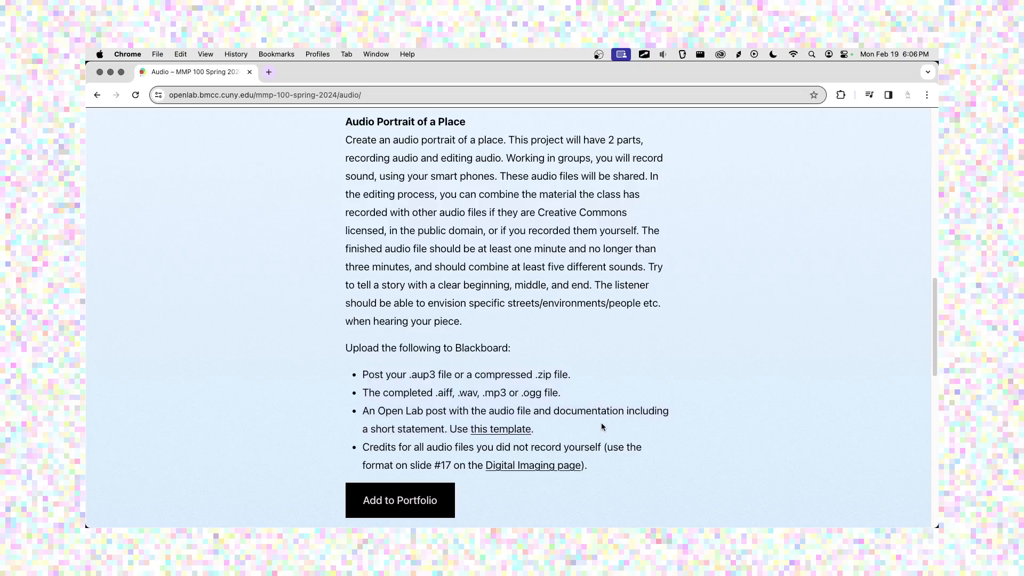